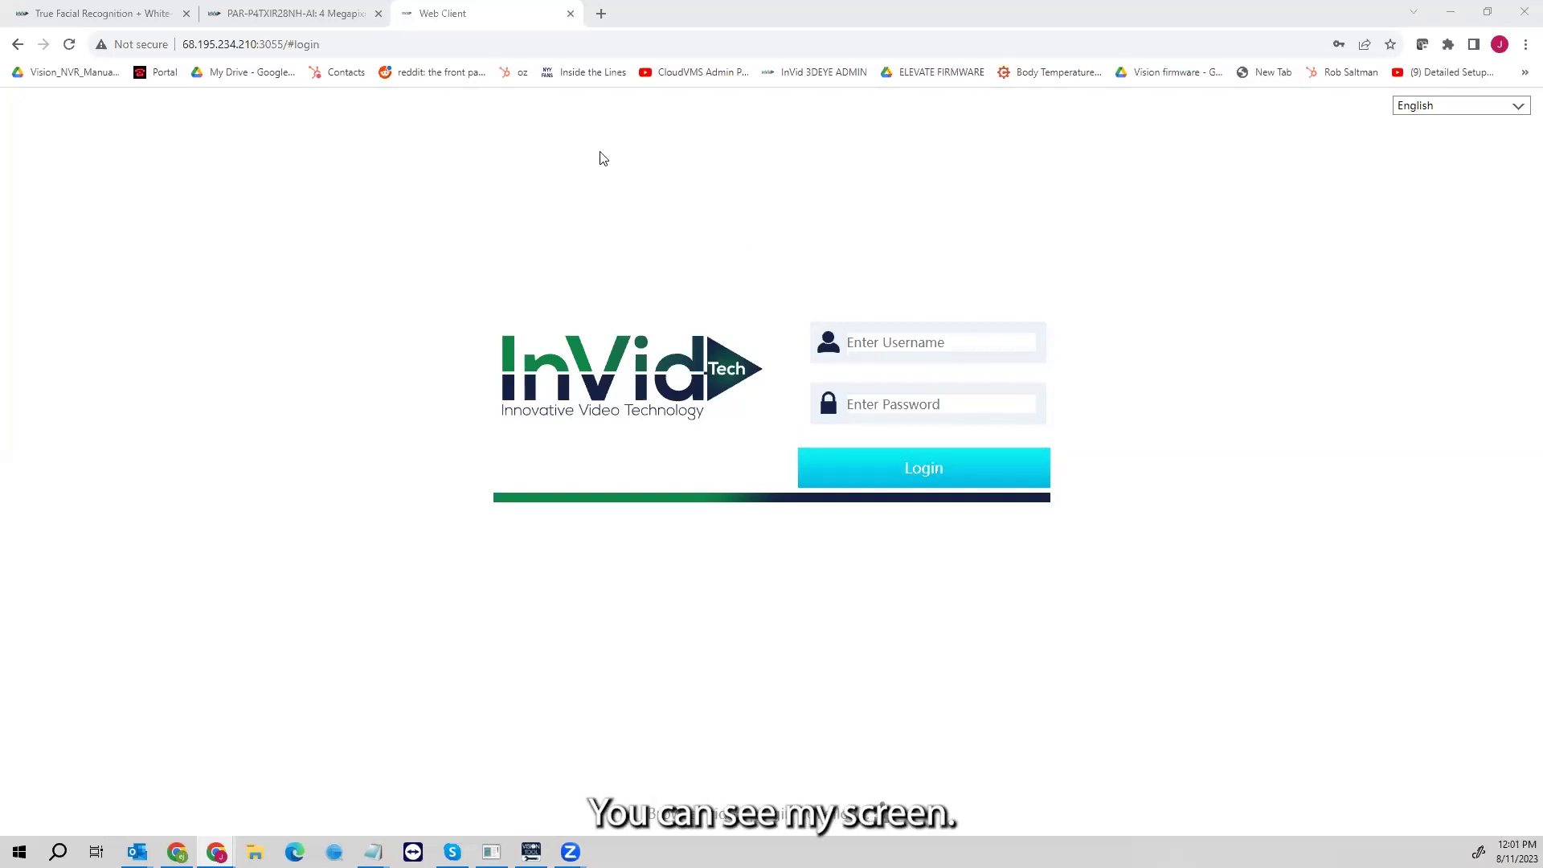
Step: Switch to the True Facial Recognition listing and browse its camera and NVR product grid
{"action": "left_click", "coordinate": [56, 7]}
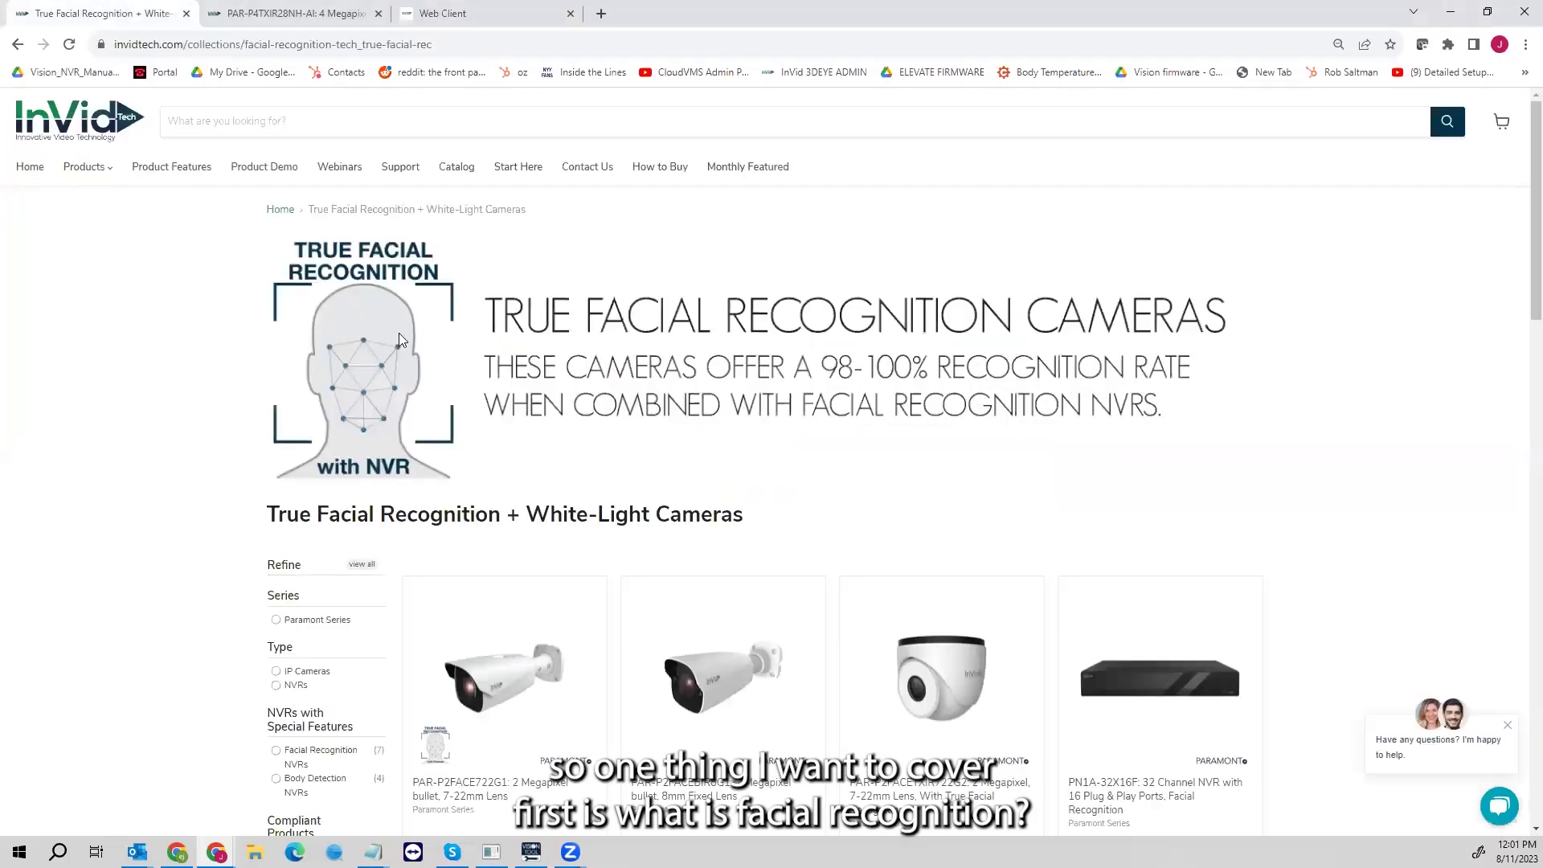
{"action": "scroll", "coordinate": [396, 317], "scroll_direction": "down", "scroll_amount": 1}
{"action": "scroll", "coordinate": [395, 312], "scroll_direction": "down", "scroll_amount": 2}
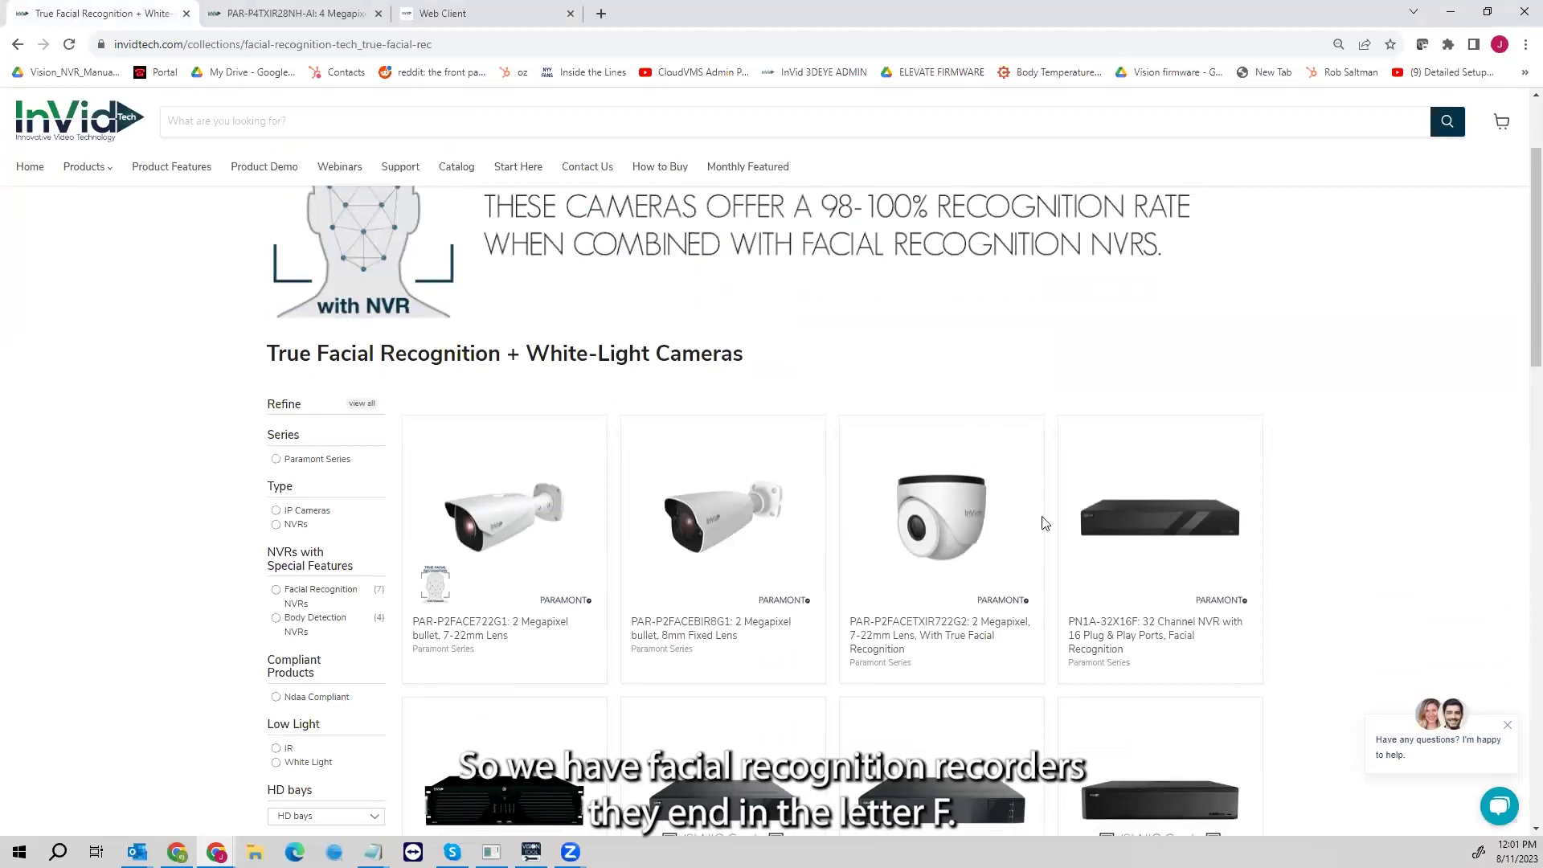
{"action": "scroll", "coordinate": [1166, 370], "scroll_direction": "down", "scroll_amount": 2}
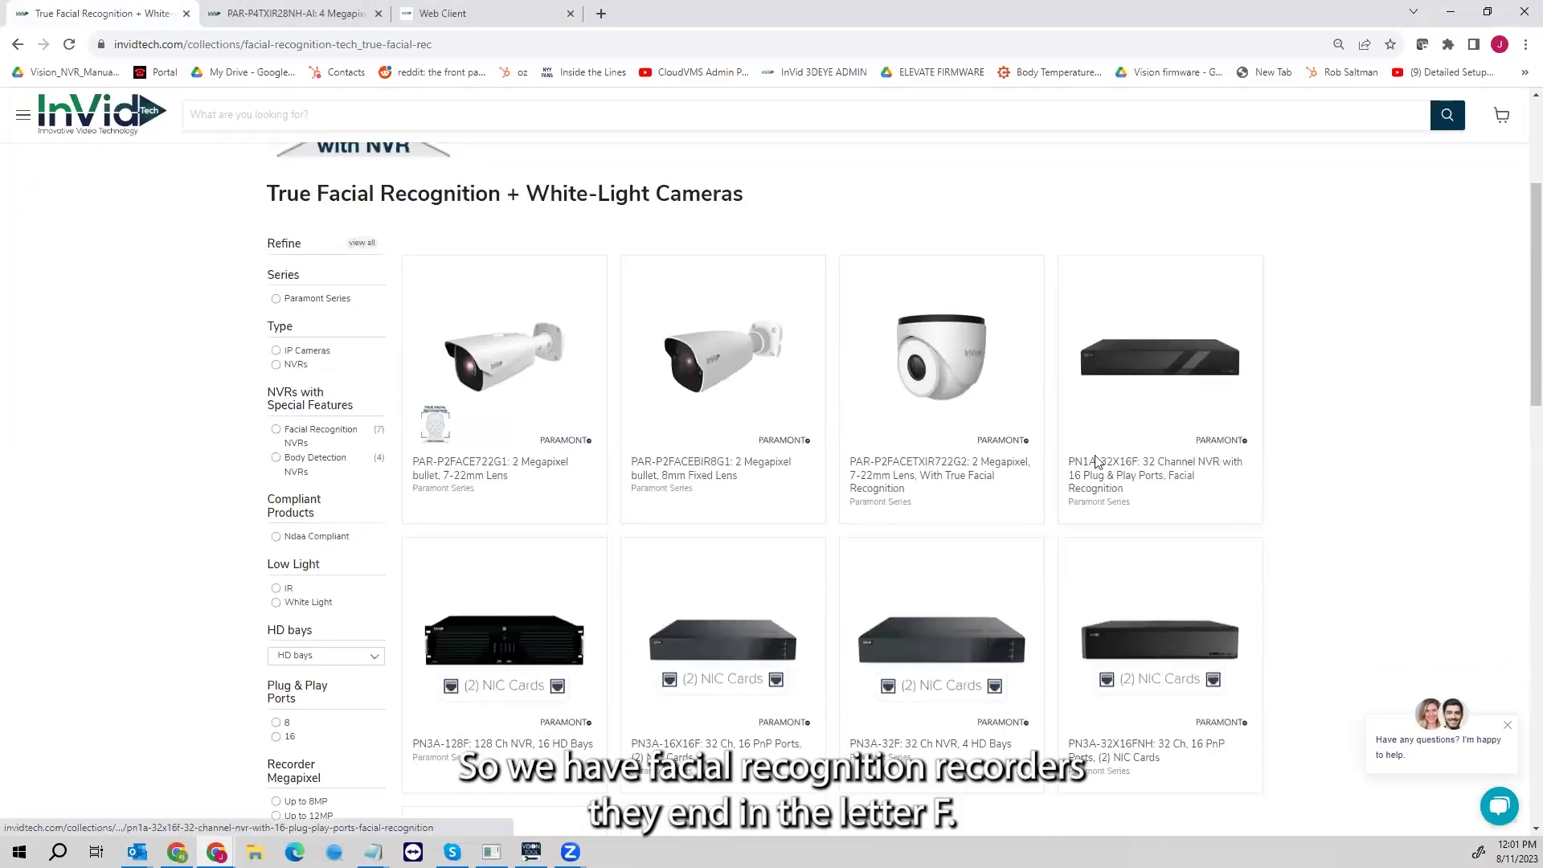
{"action": "scroll", "coordinate": [1165, 545], "scroll_direction": "down", "scroll_amount": 2}
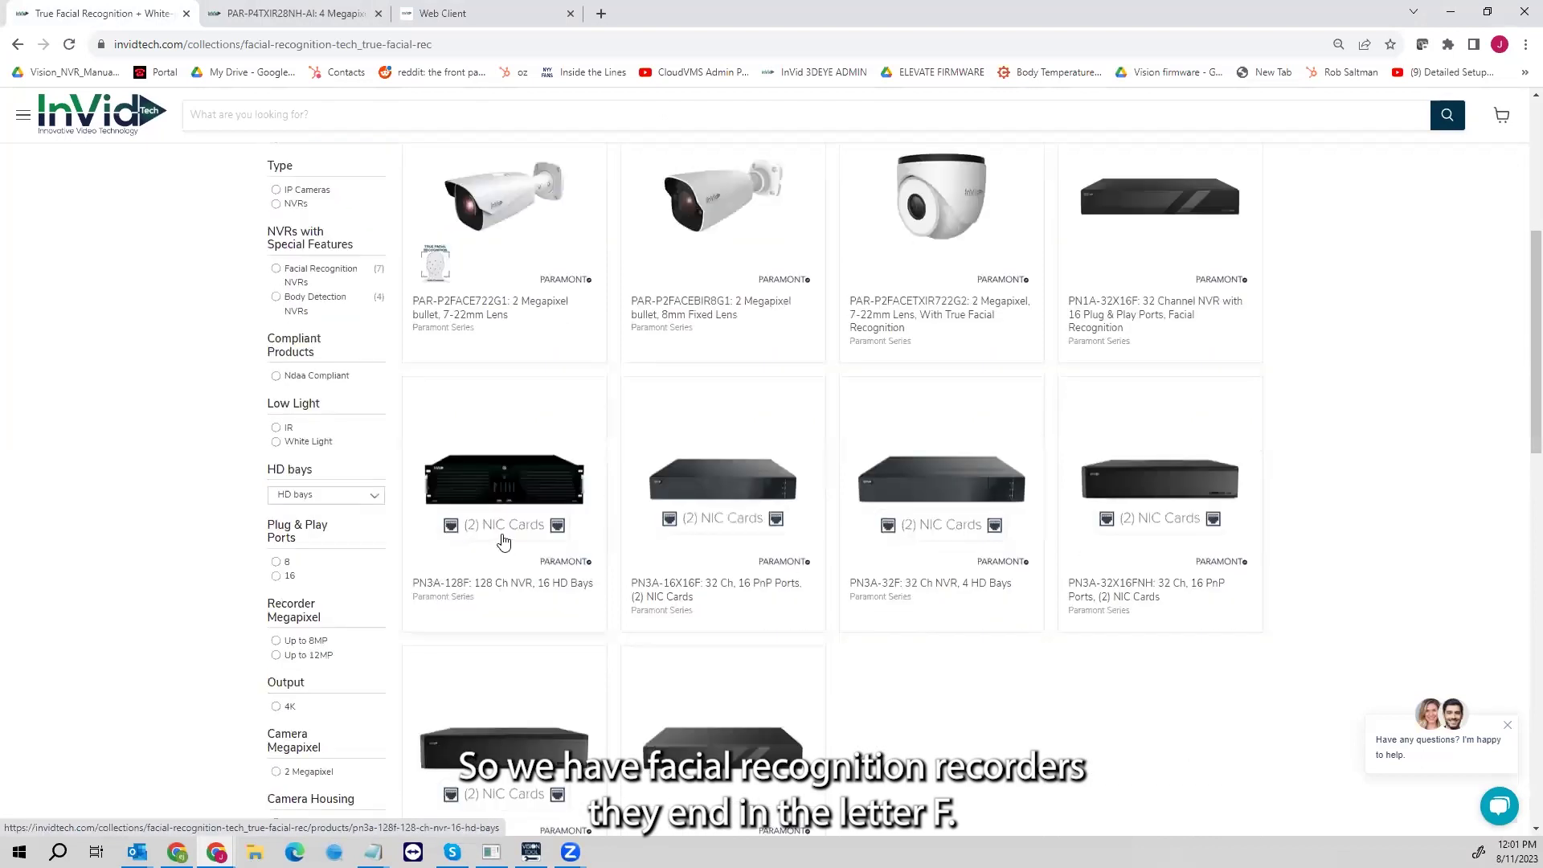
{"action": "scroll", "coordinate": [200, 265], "scroll_direction": "up", "scroll_amount": 6}
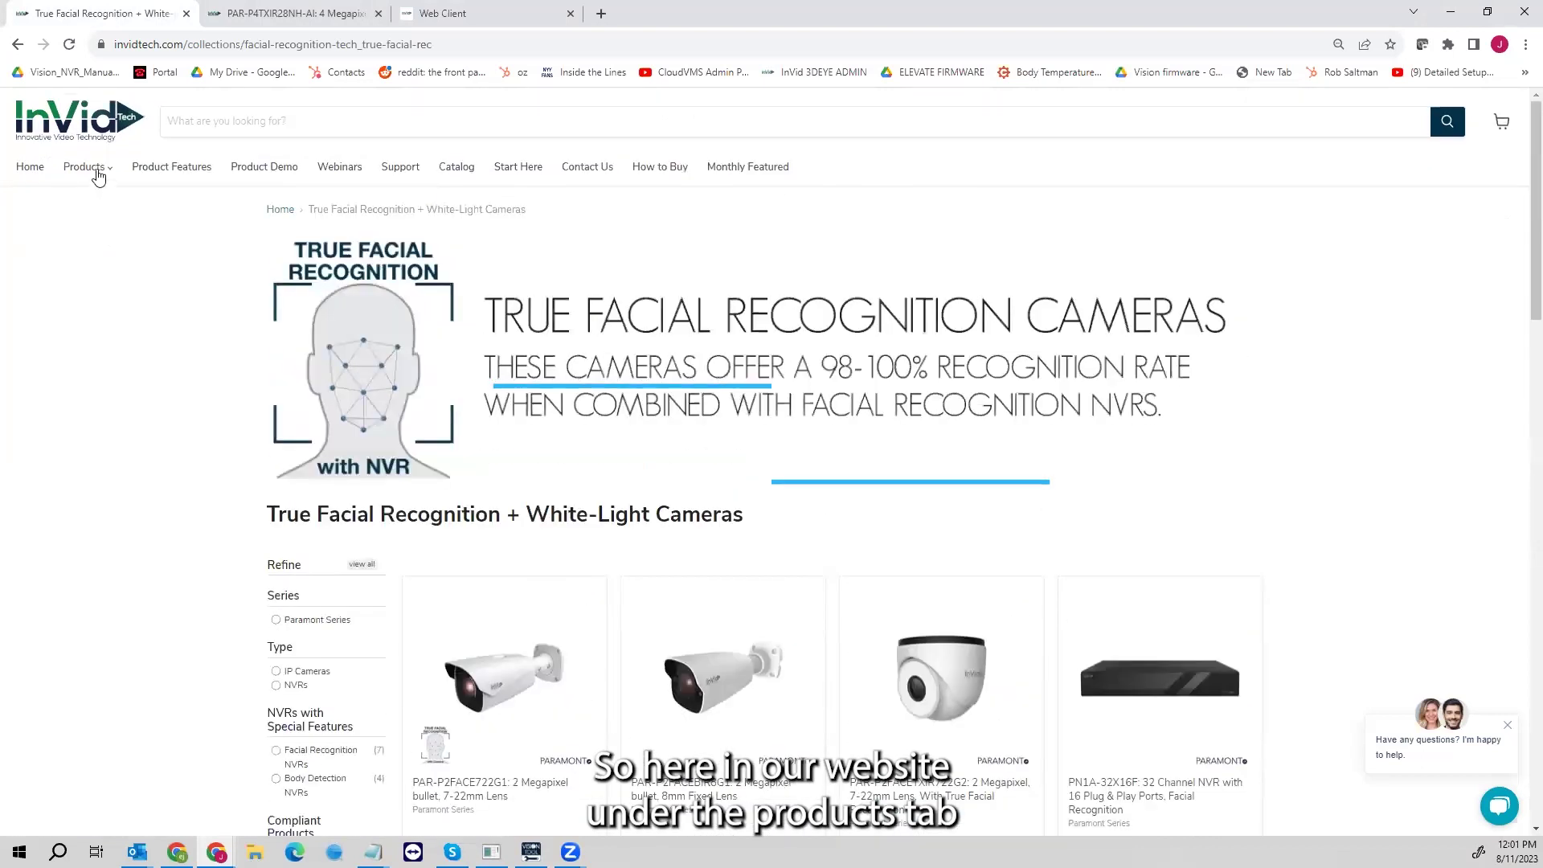
Step: Open the Products category mega-menu and look through it
{"action": "left_click", "coordinate": [95, 166]}
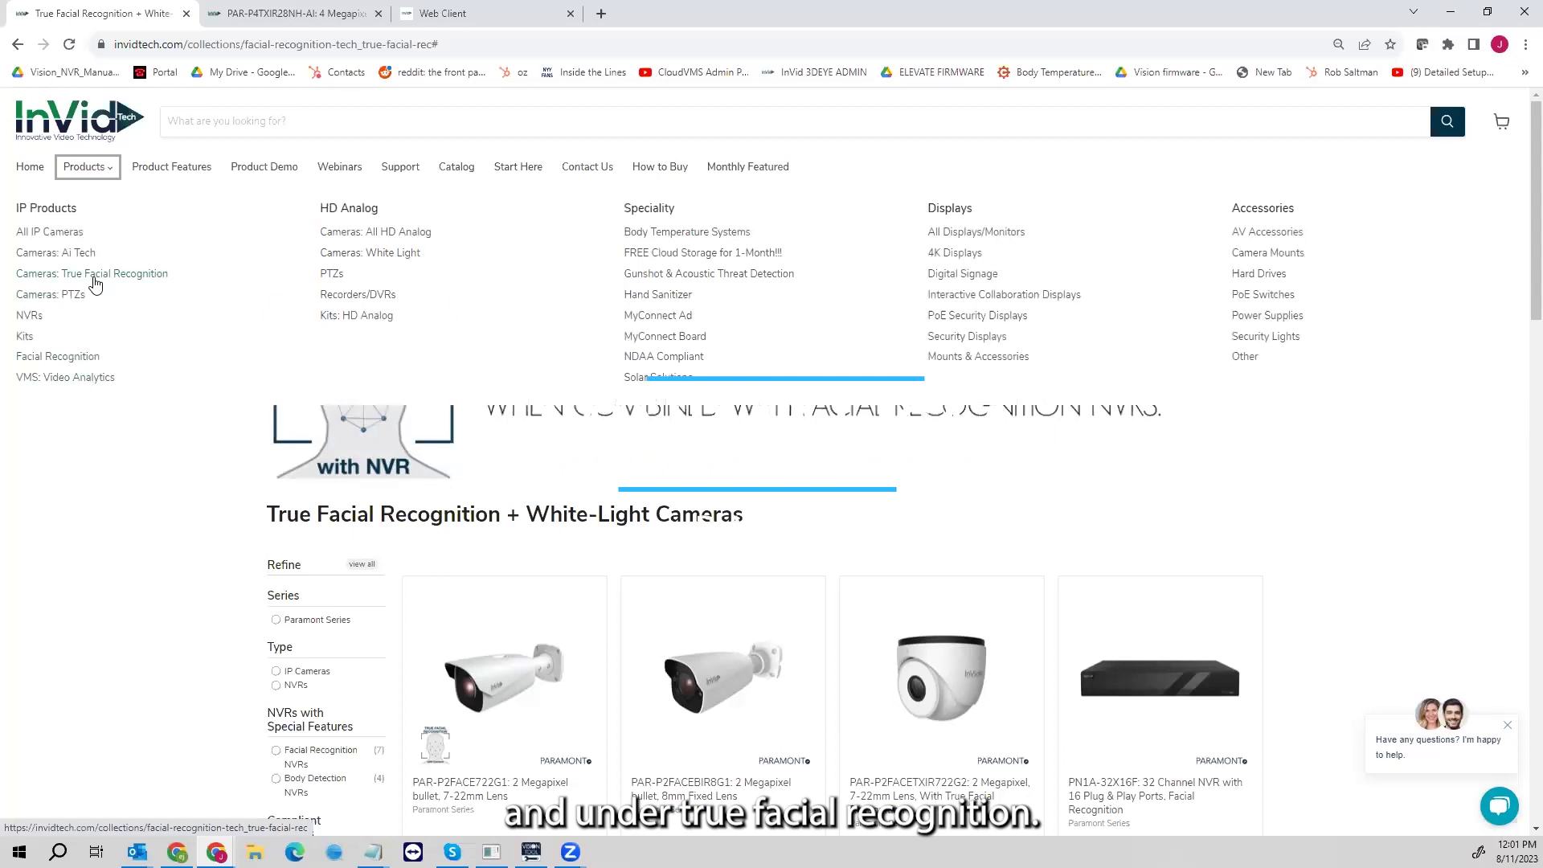
{"action": "scroll", "coordinate": [707, 648], "scroll_direction": "down", "scroll_amount": 3}
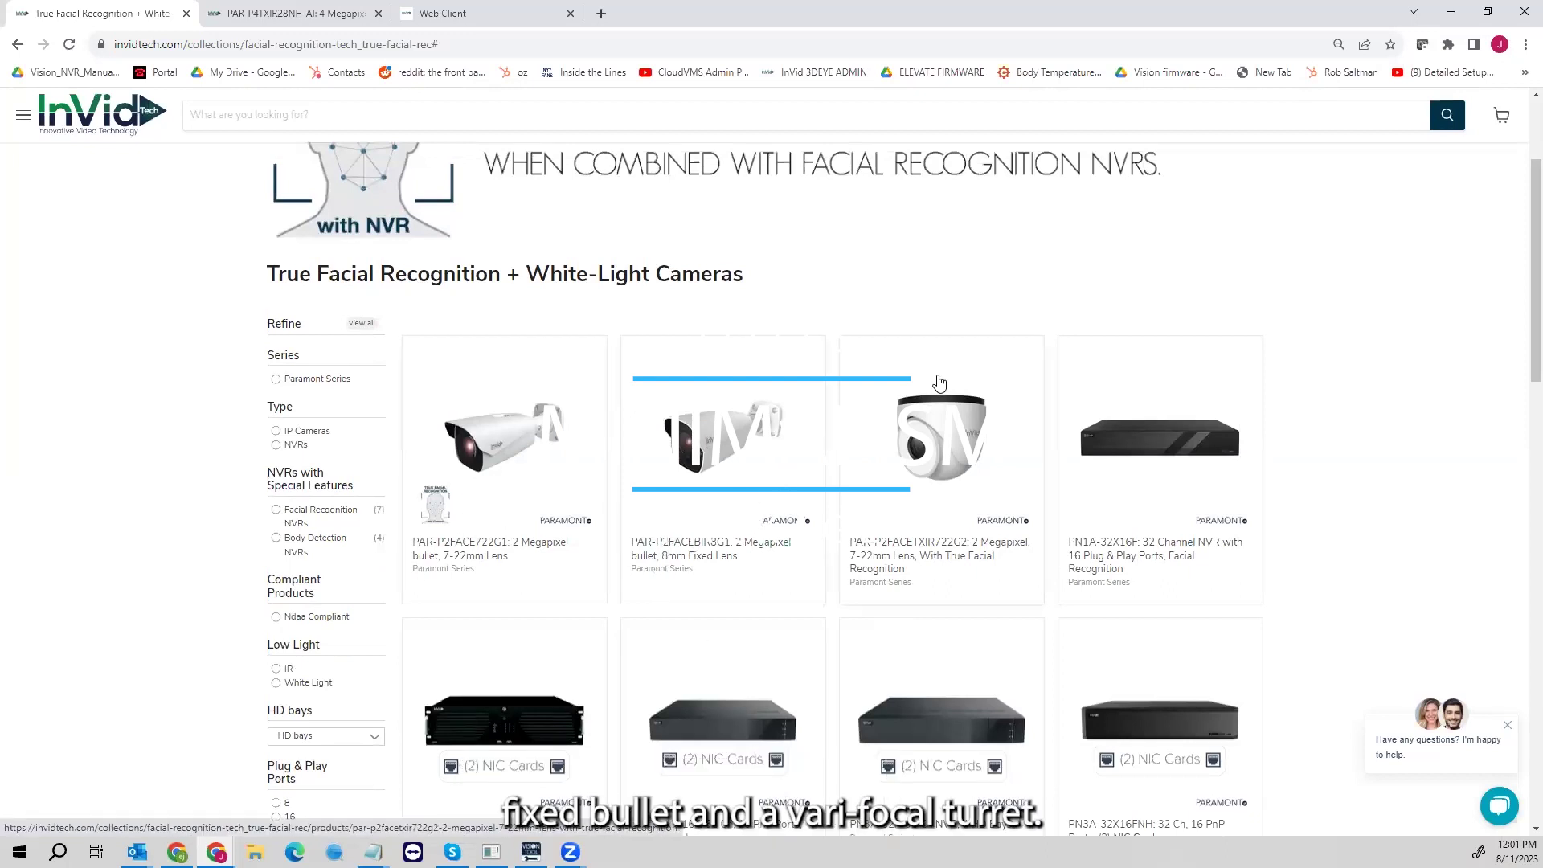
{"action": "scroll", "coordinate": [968, 513], "scroll_direction": "down", "scroll_amount": 2}
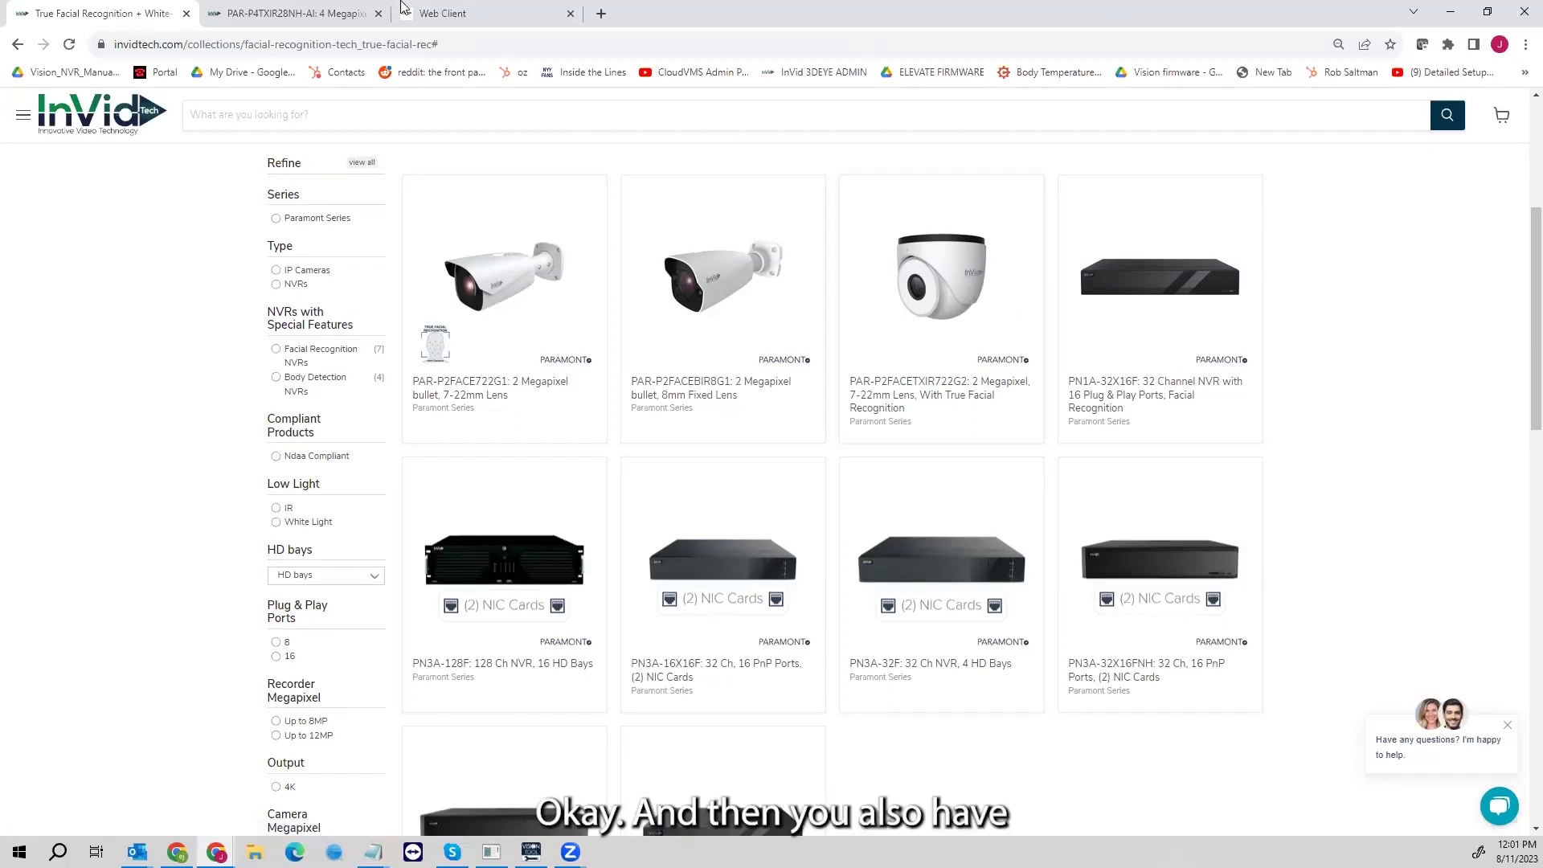
{"action": "left_click", "coordinate": [294, 14]}
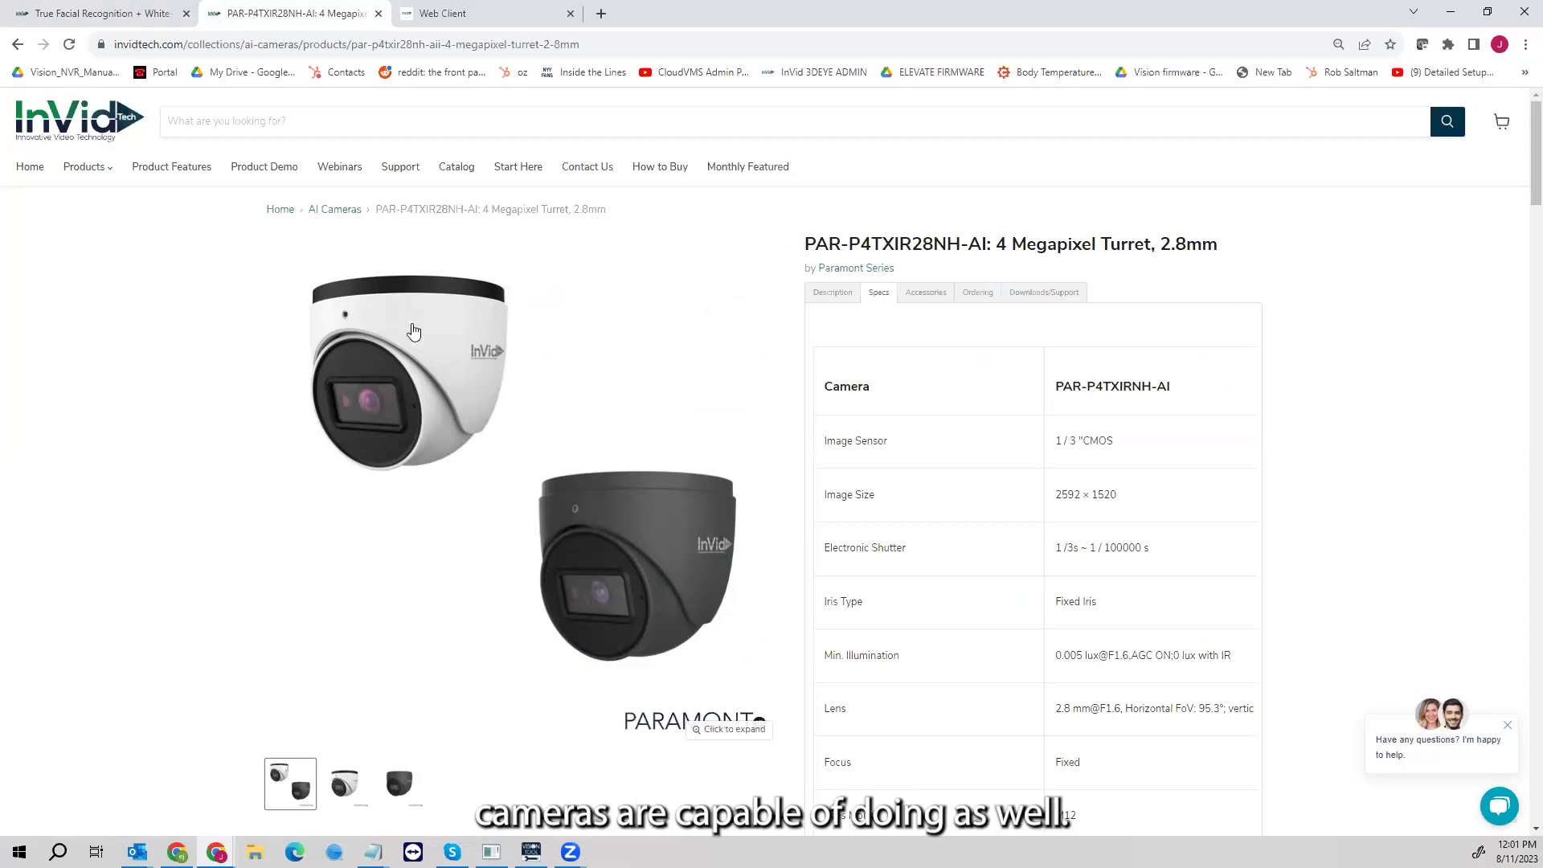
{"action": "scroll", "coordinate": [1381, 480], "scroll_direction": "down", "scroll_amount": 5}
{"action": "scroll", "coordinate": [1381, 479], "scroll_direction": "down", "scroll_amount": 17}
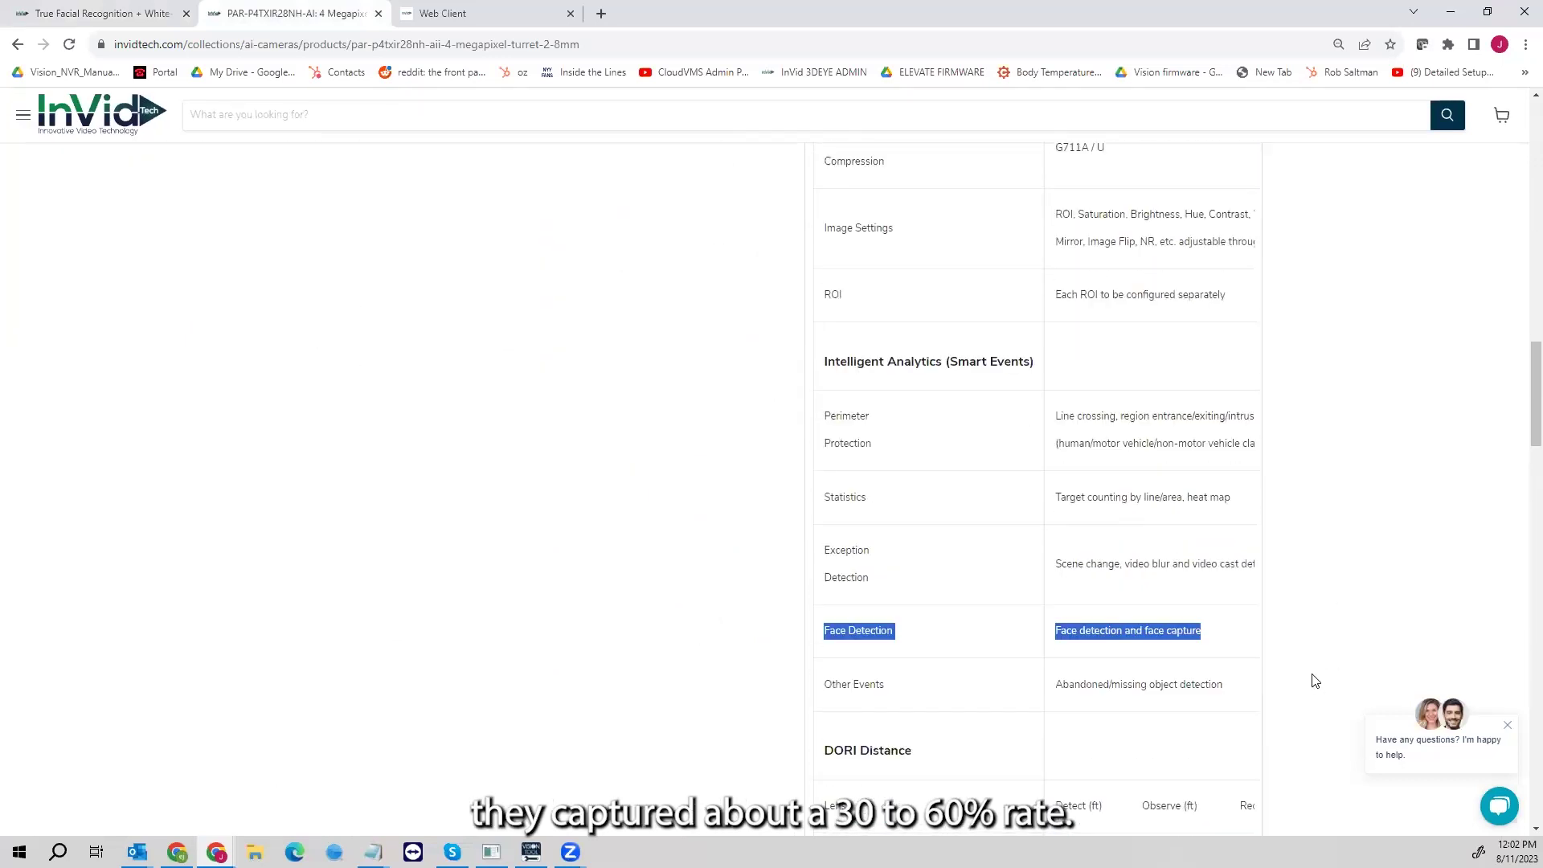
{"action": "scroll", "coordinate": [1299, 668], "scroll_direction": "down", "scroll_amount": 1}
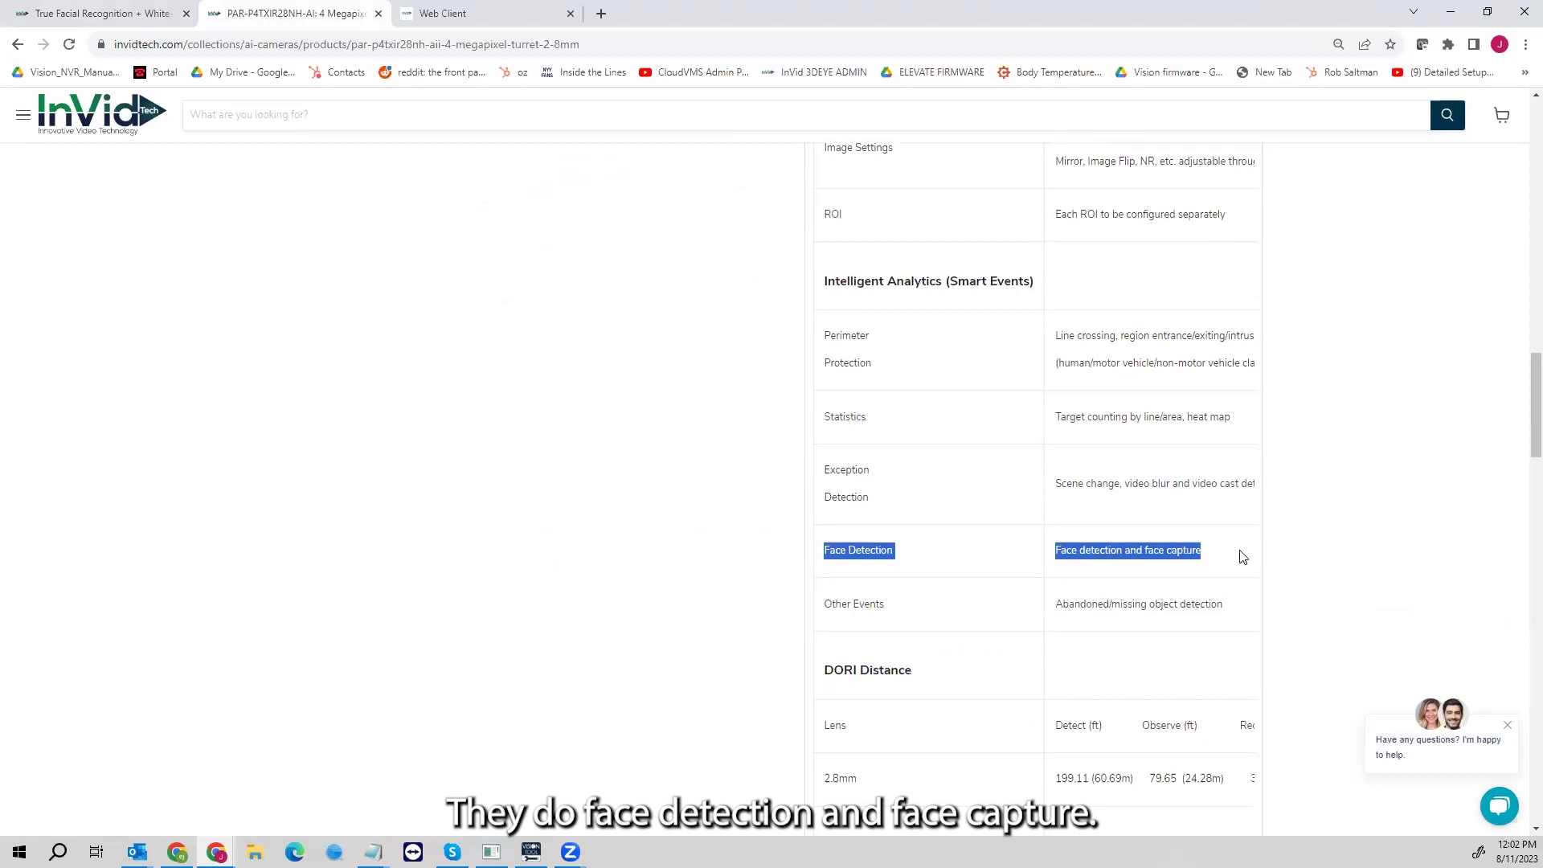
{"action": "scroll", "coordinate": [1239, 556], "scroll_direction": "up", "scroll_amount": 5}
{"action": "scroll", "coordinate": [1239, 556], "scroll_direction": "up", "scroll_amount": 13}
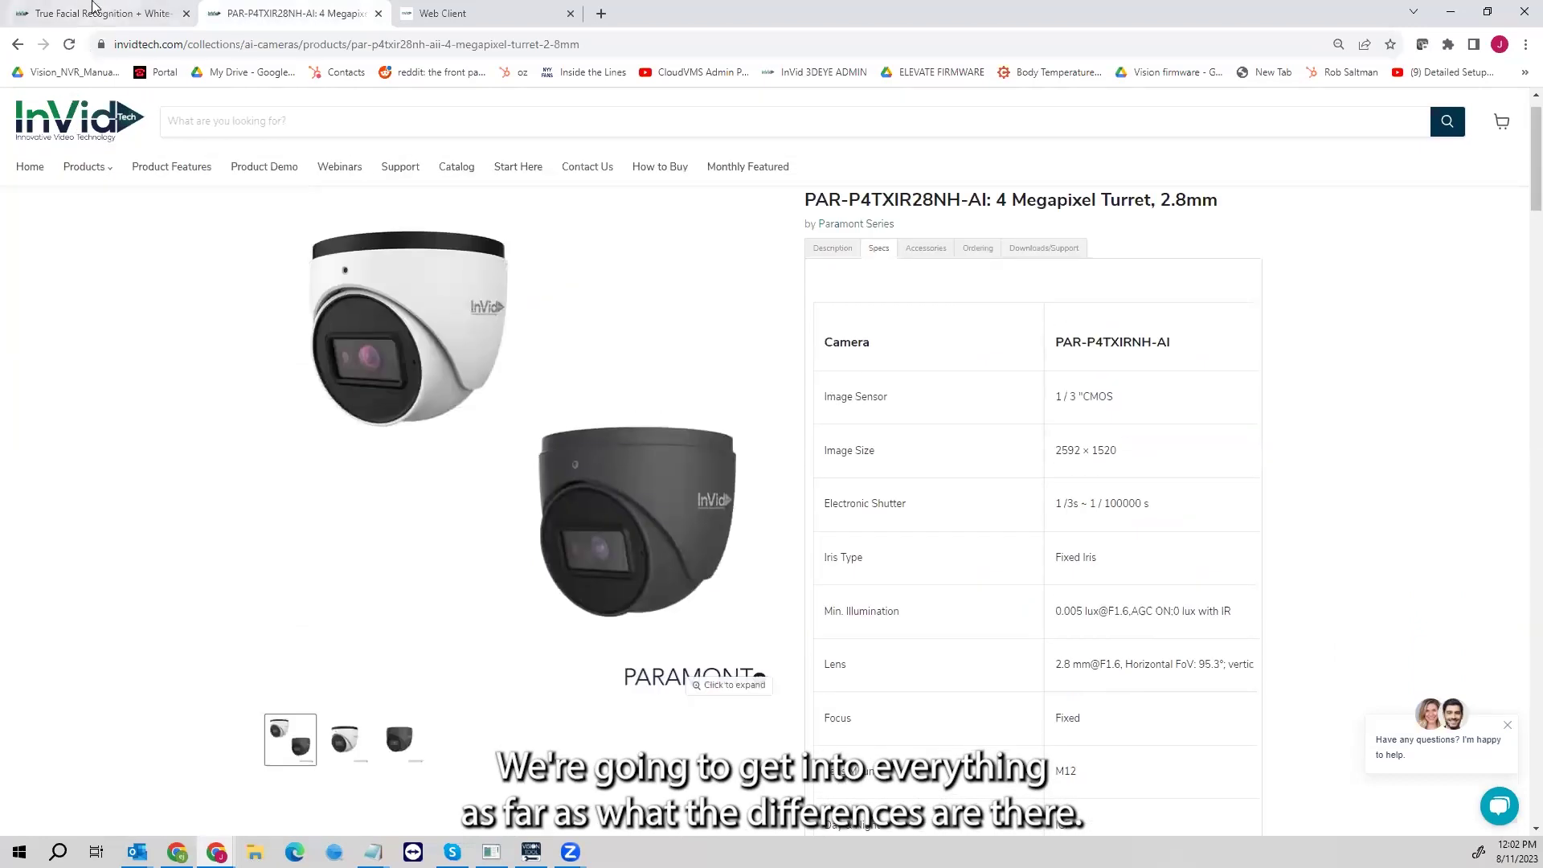
{"action": "mouse_move", "coordinate": [93, 8]}
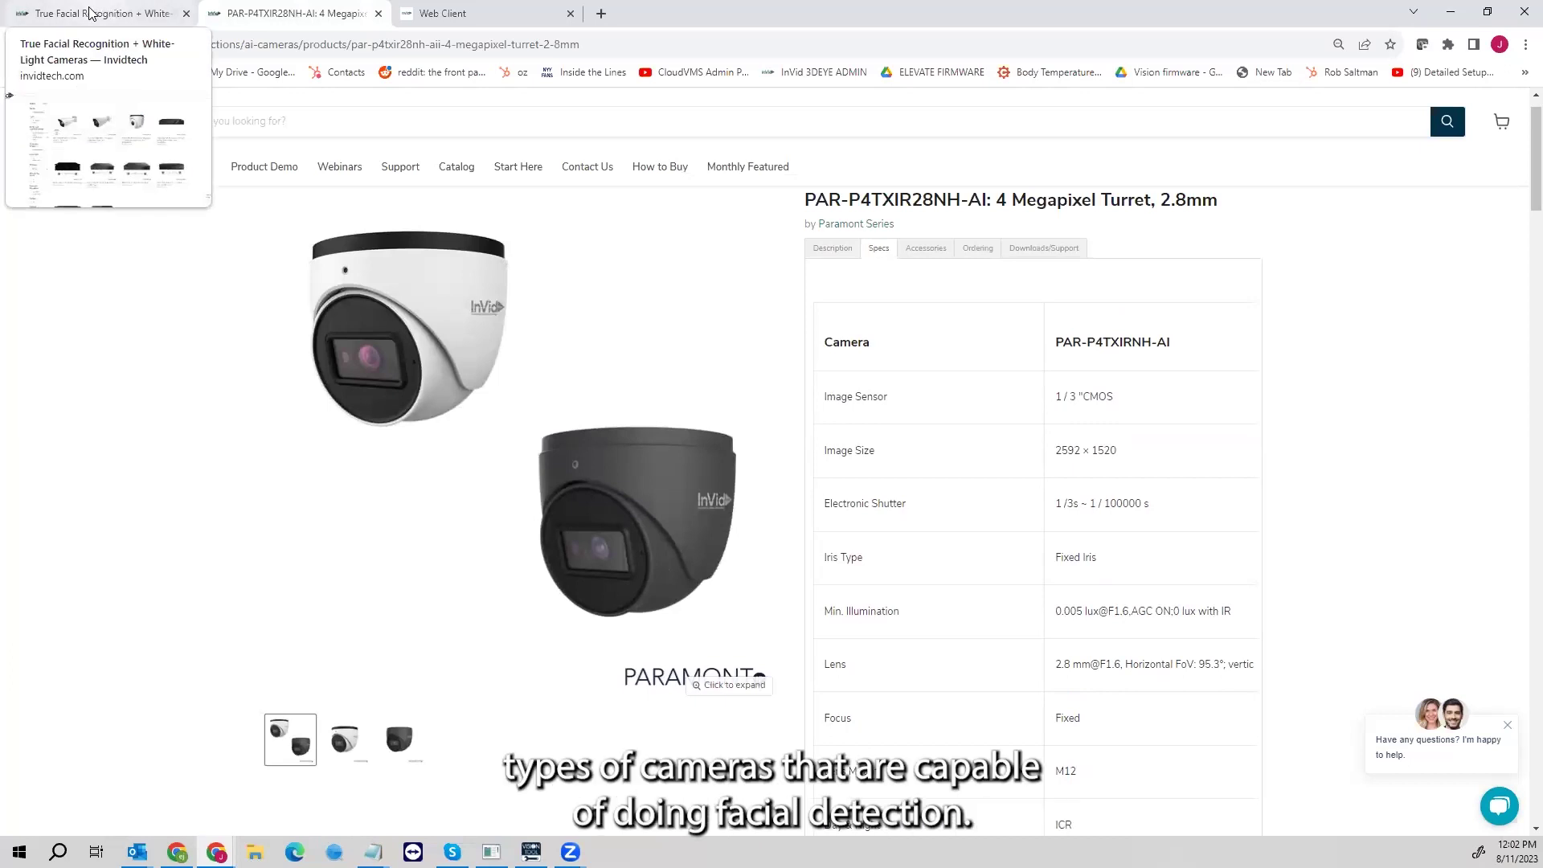
{"action": "left_click", "coordinate": [91, 13]}
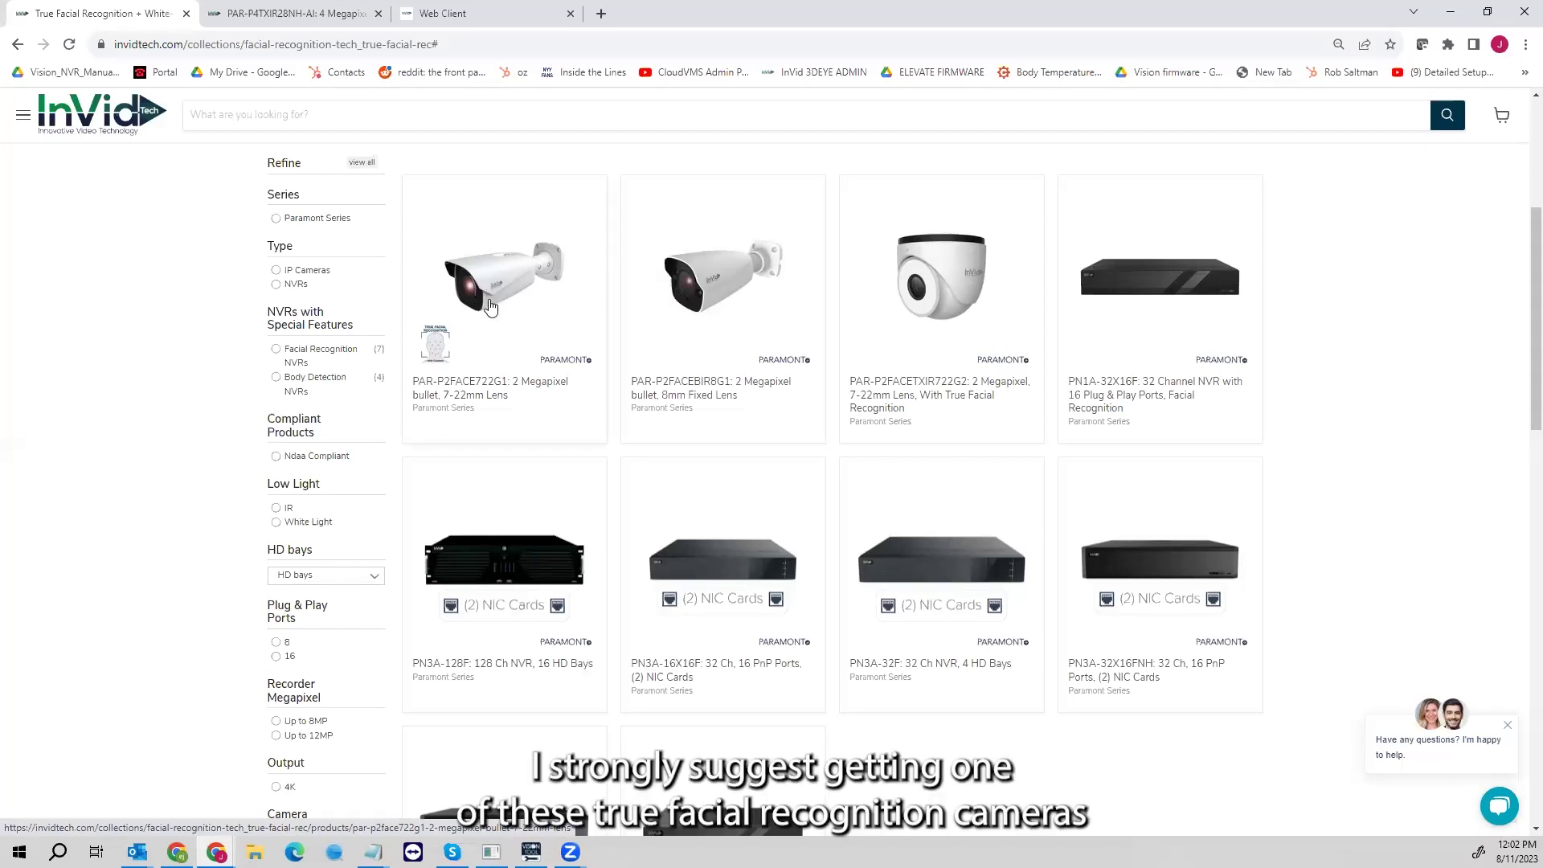
{"action": "scroll", "coordinate": [497, 310], "scroll_direction": "up", "scroll_amount": 2}
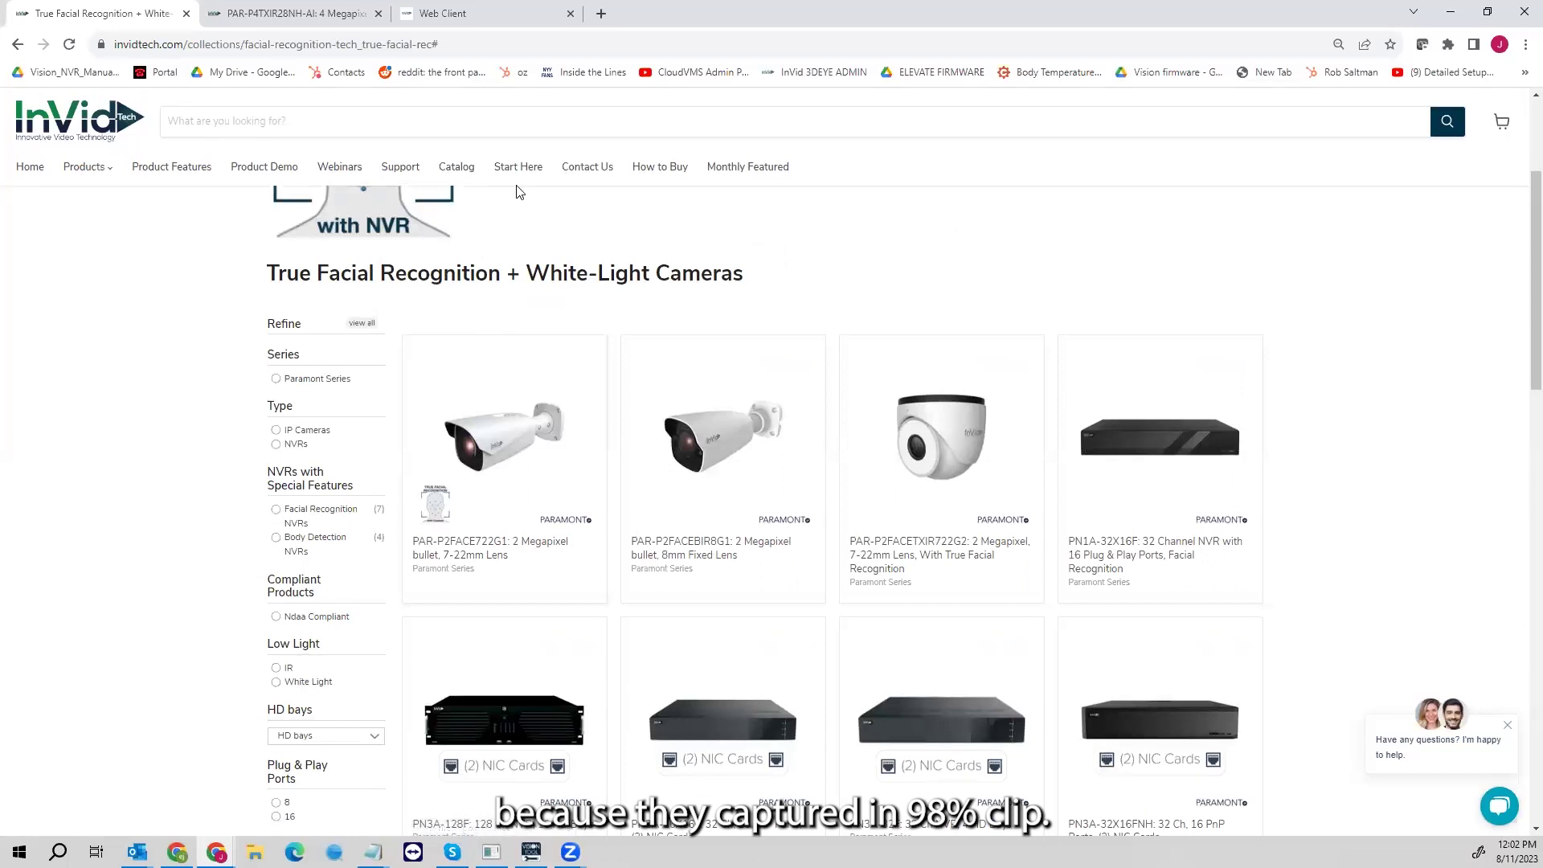
Step: Log in to the recorder with the saved Chrome credentials and open the Function Panel
{"action": "left_click", "coordinate": [478, 11]}
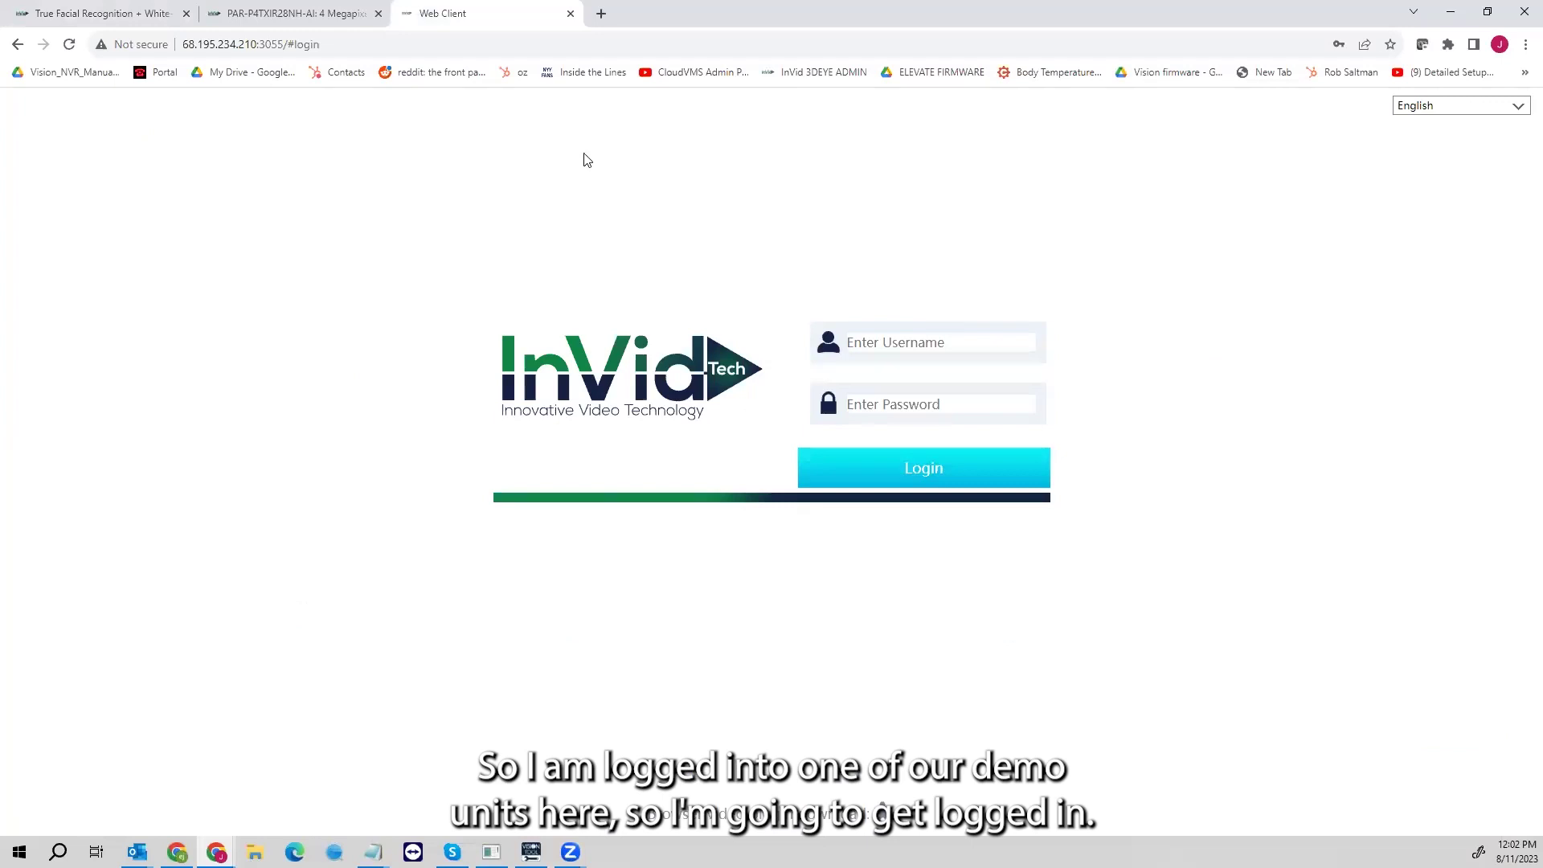
{"action": "left_click", "coordinate": [948, 344]}
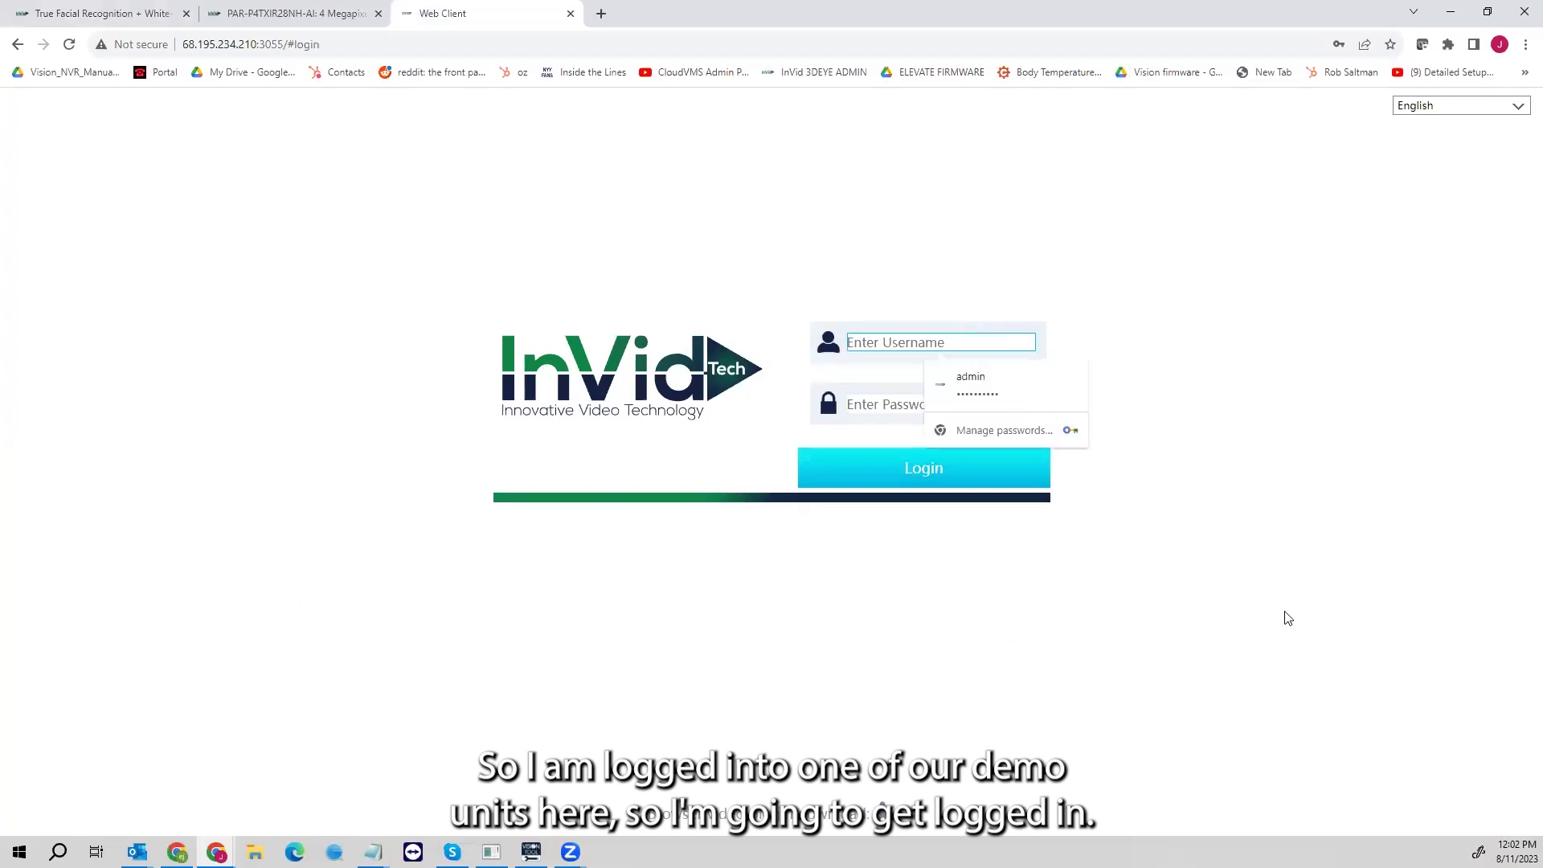
{"action": "left_click", "coordinate": [1013, 383]}
{"action": "left_click", "coordinate": [942, 473]}
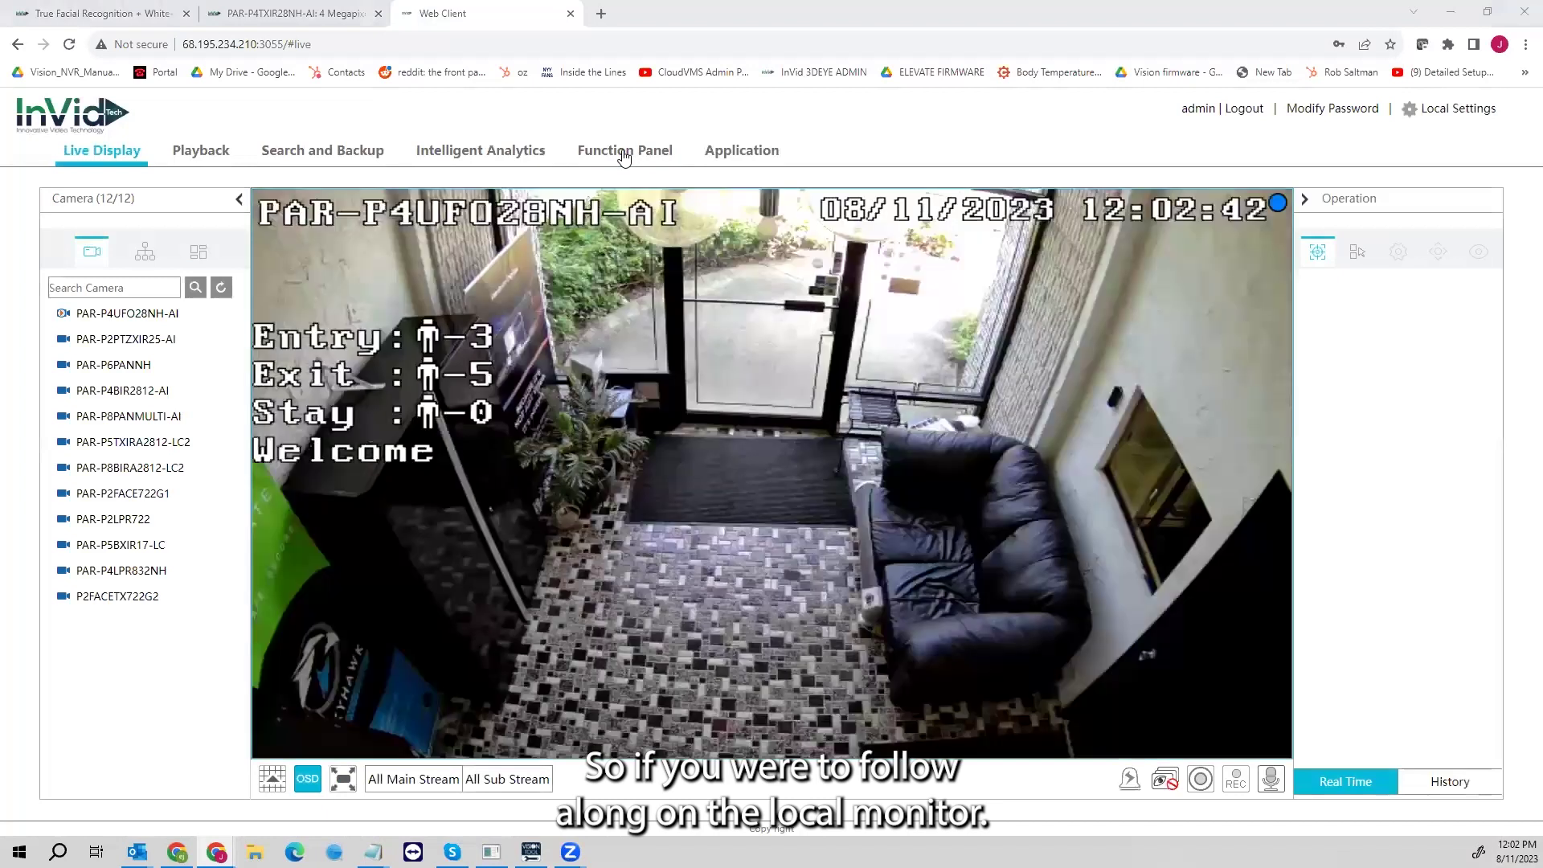
{"action": "left_click", "coordinate": [634, 154]}
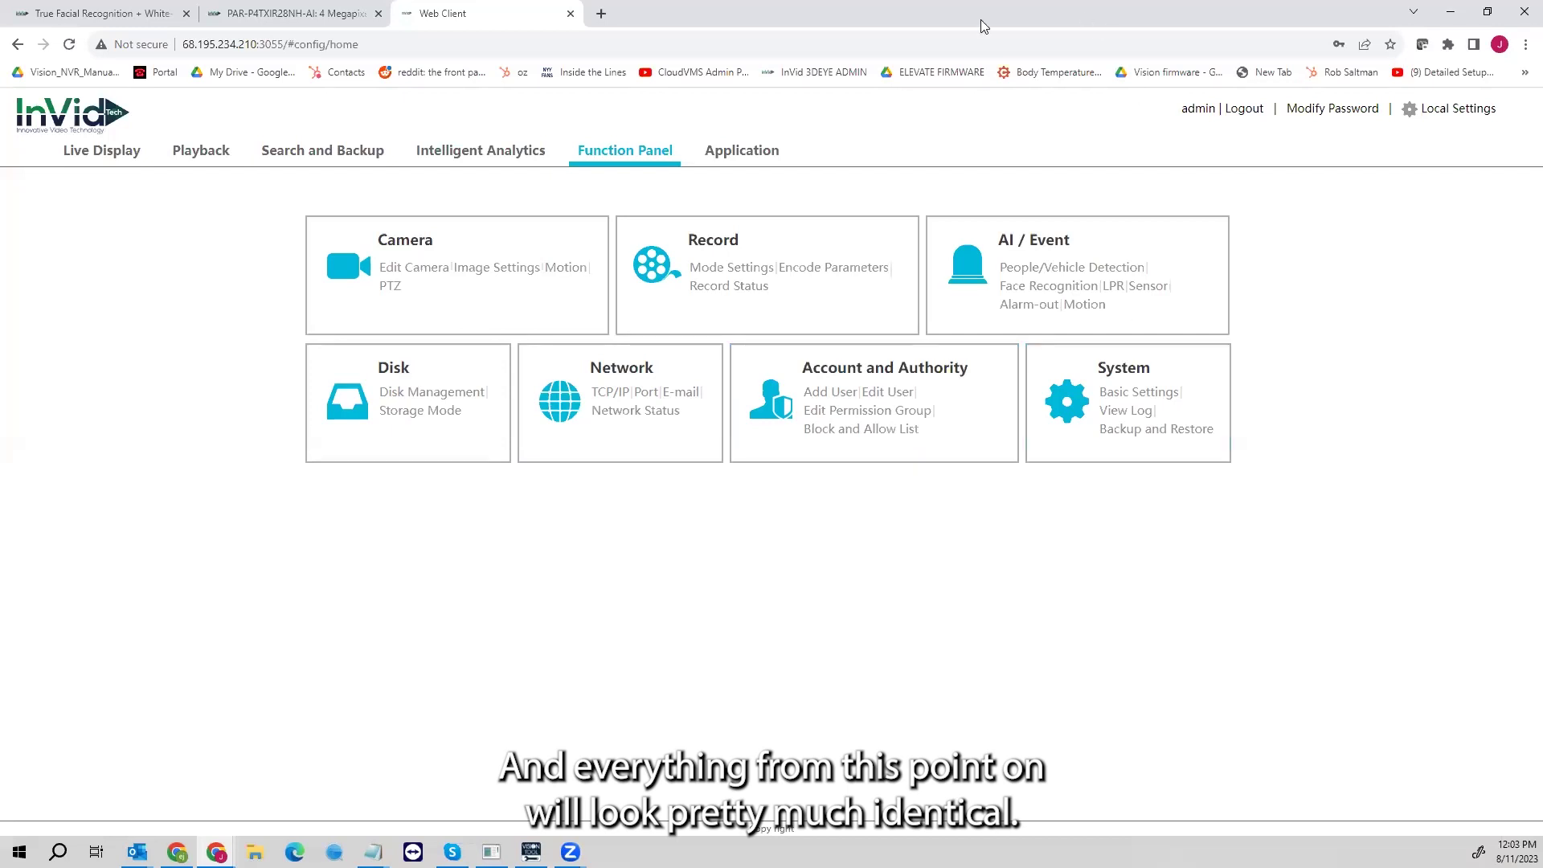
Step: Open the Face Recognition Detection settings for camera PAR-P2FACE722G1
{"action": "left_click", "coordinate": [1045, 287]}
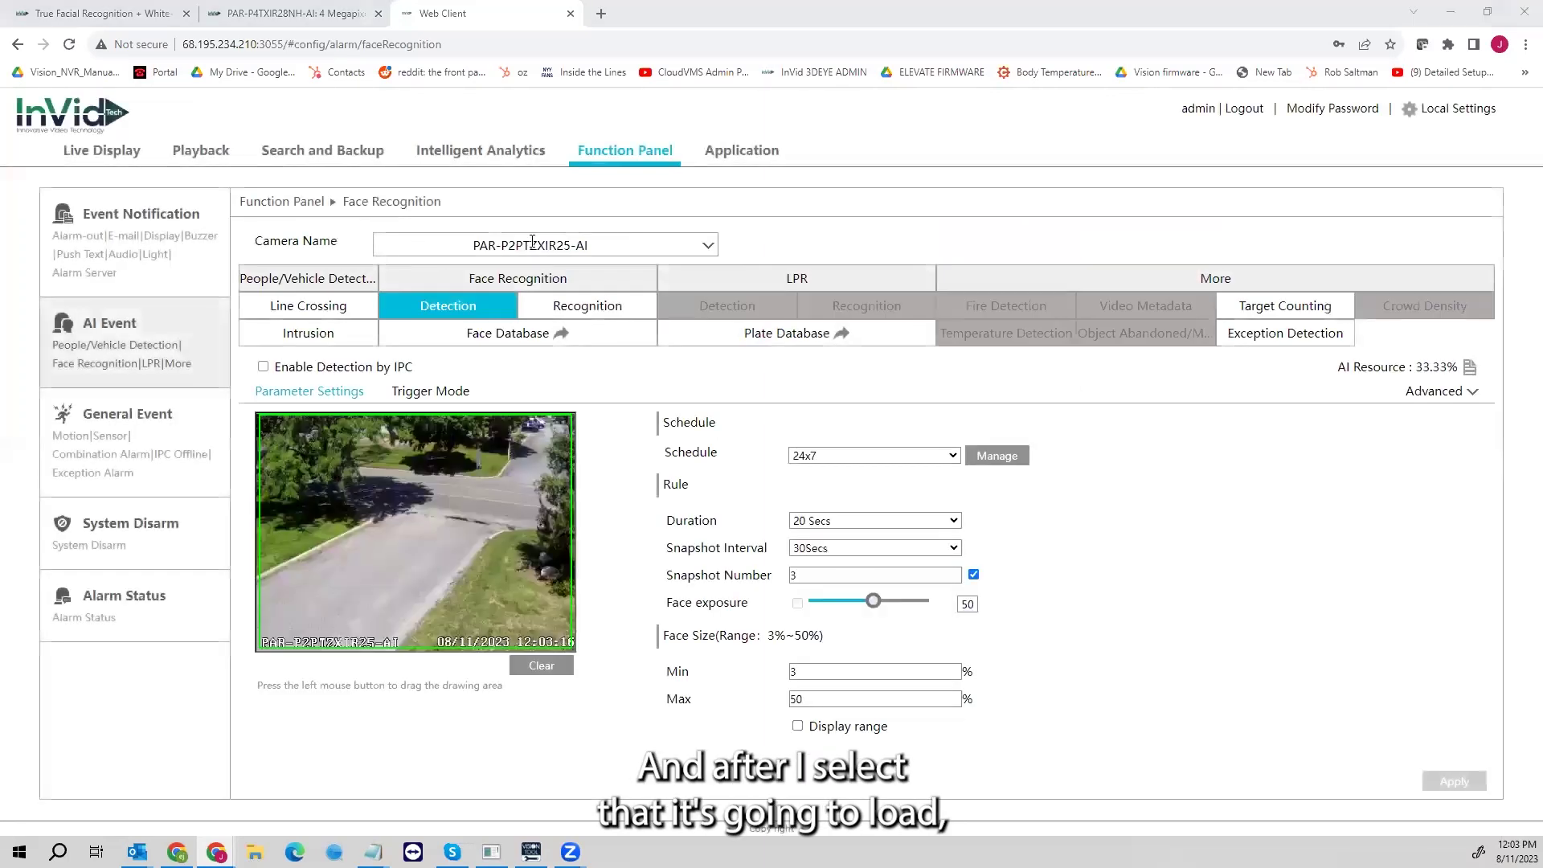
{"action": "left_click", "coordinate": [552, 244]}
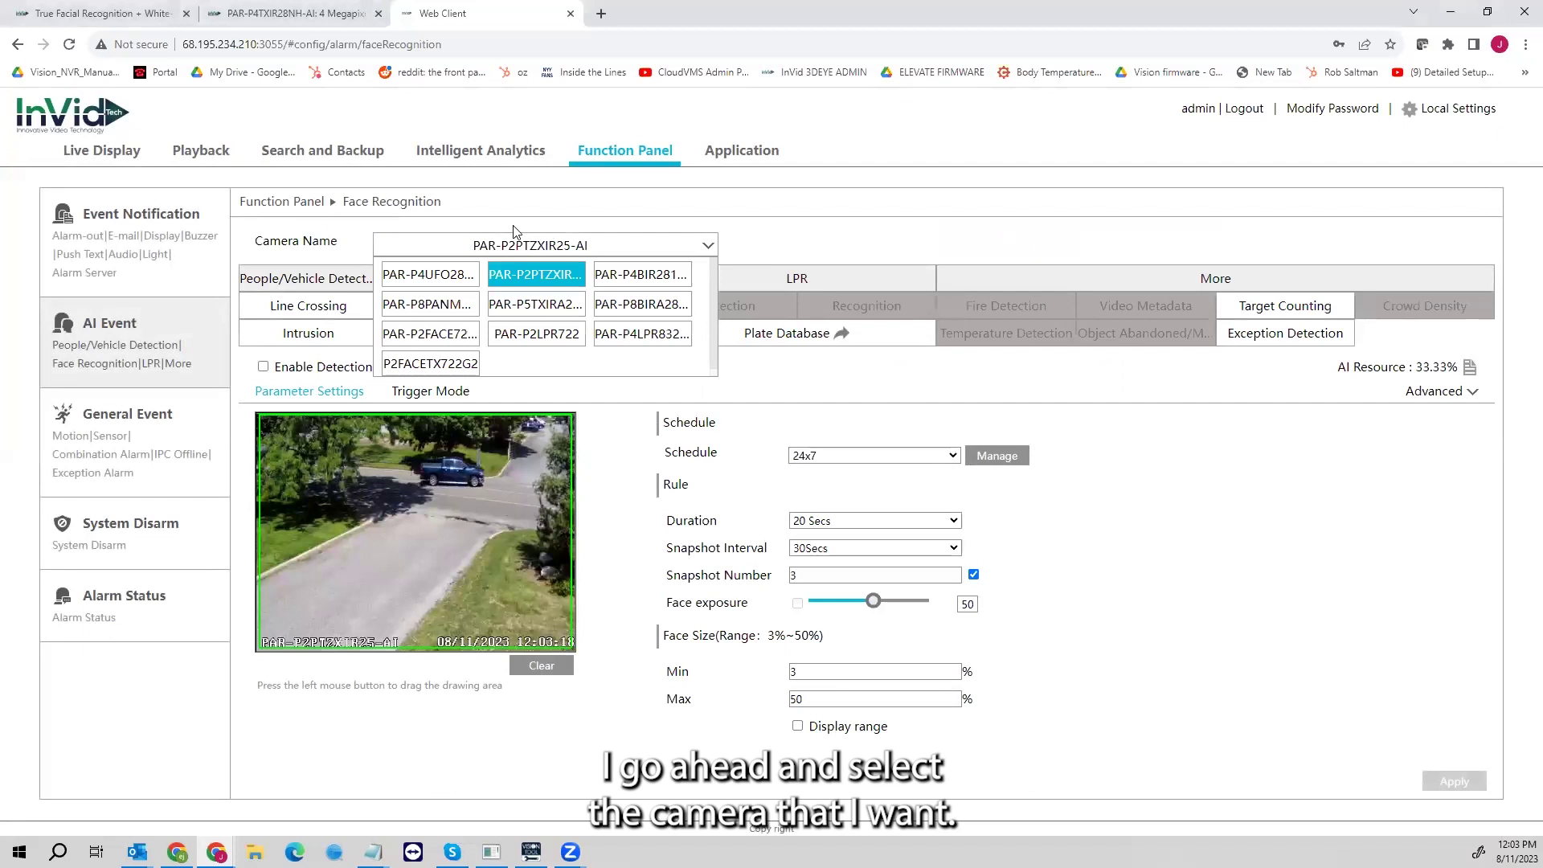
{"action": "left_click", "coordinate": [430, 333]}
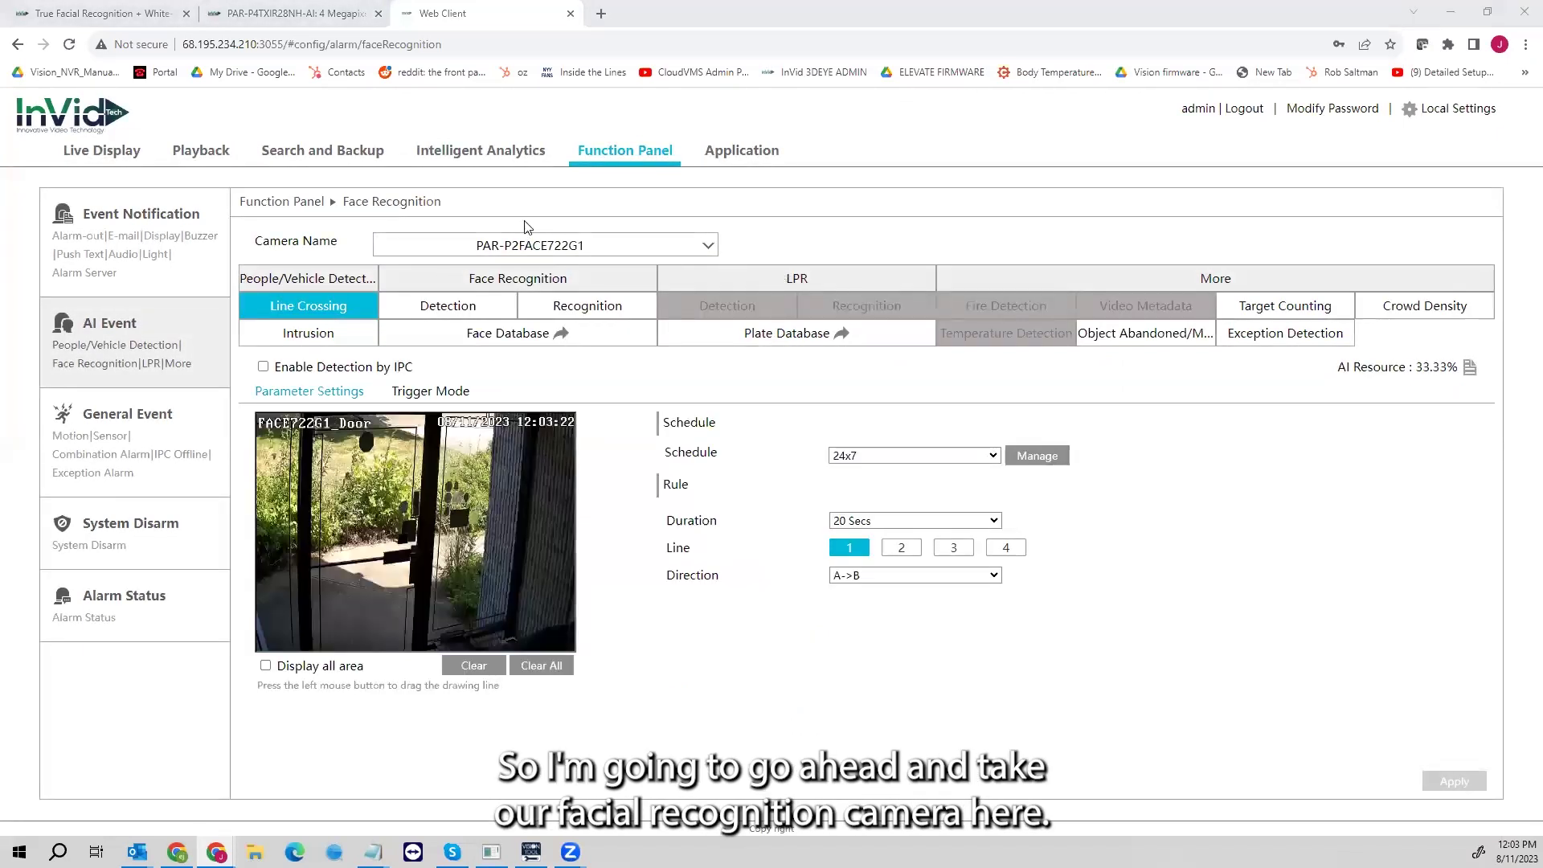
{"action": "left_click", "coordinate": [479, 312]}
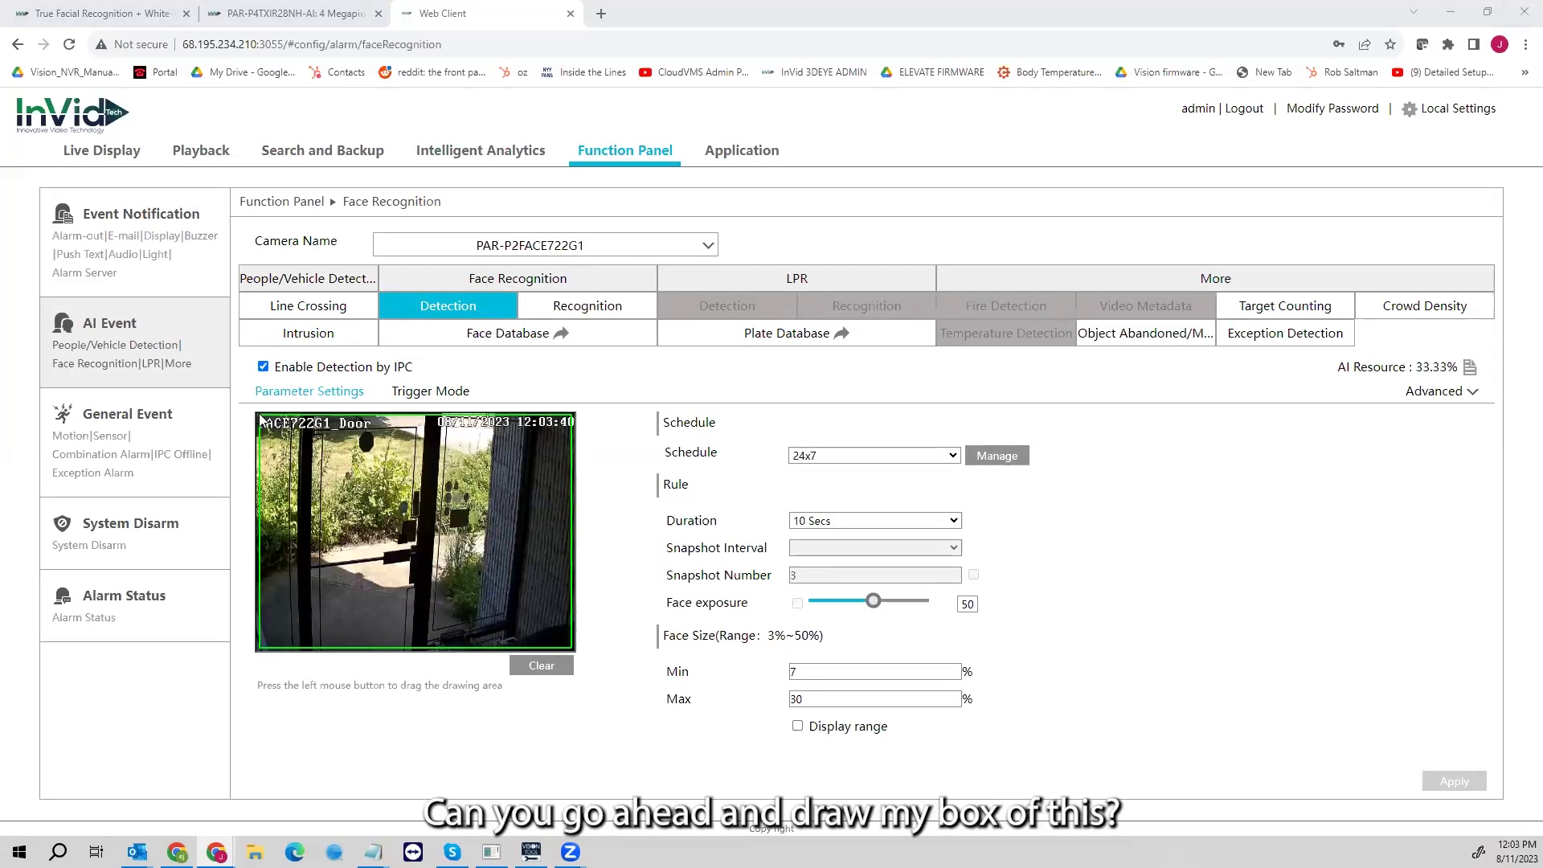
Step: Draw the green face detection box over the door view, extending it to the right edge
{"action": "mouse_move", "coordinate": [259, 418]}
{"action": "left_mouse_down"}
{"action": "mouse_move", "coordinate": [378, 459]}
{"action": "mouse_move", "coordinate": [532, 580]}
{"action": "mouse_move", "coordinate": [574, 592]}
{"action": "left_mouse_up"}
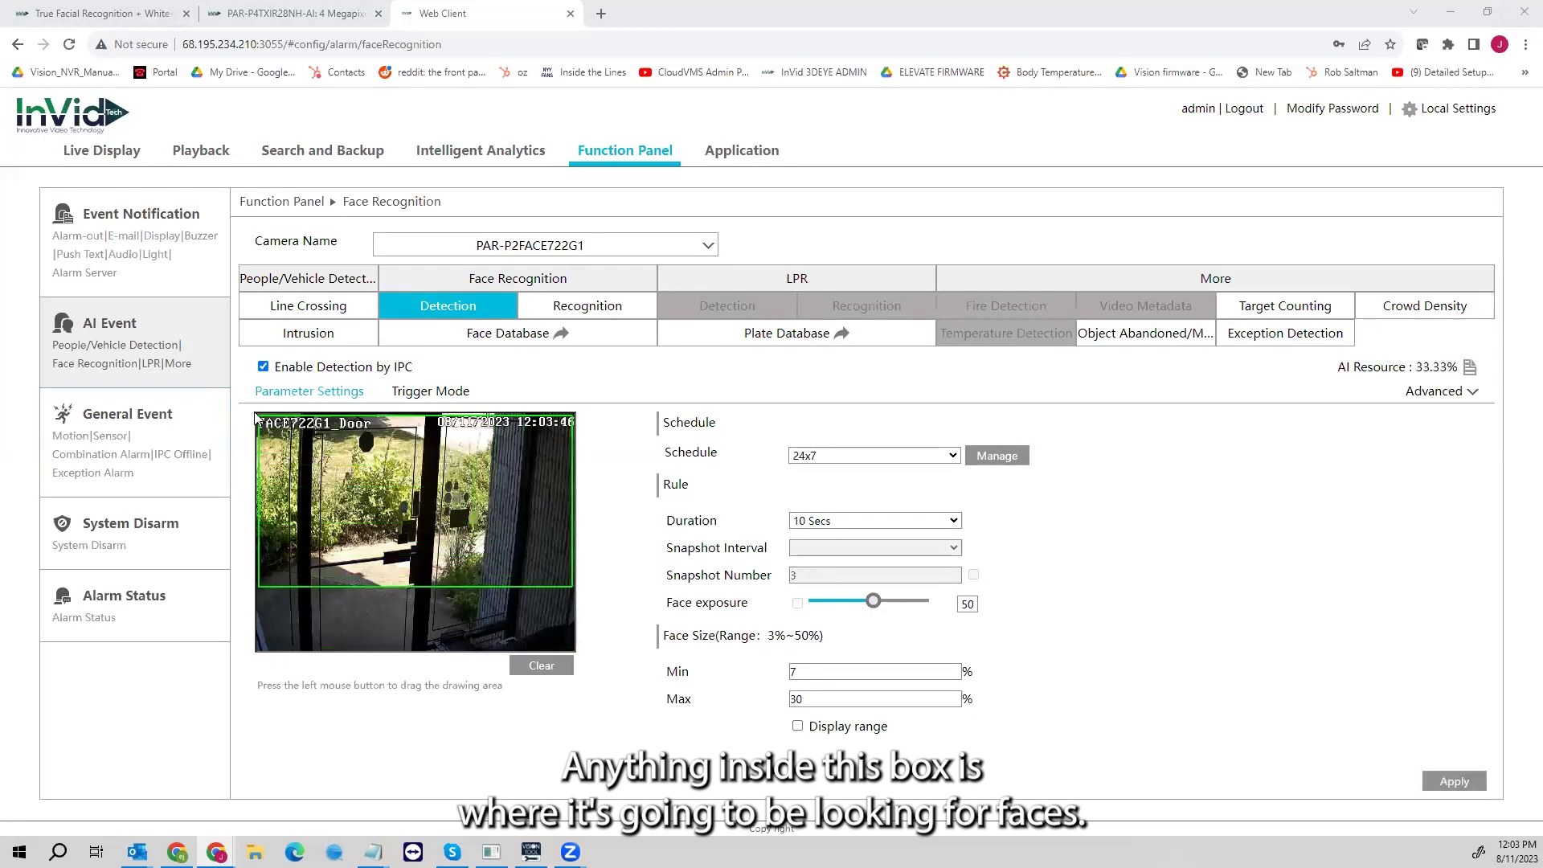
{"action": "left_click_drag", "start_coordinate": [258, 421], "coordinate": [524, 606]}
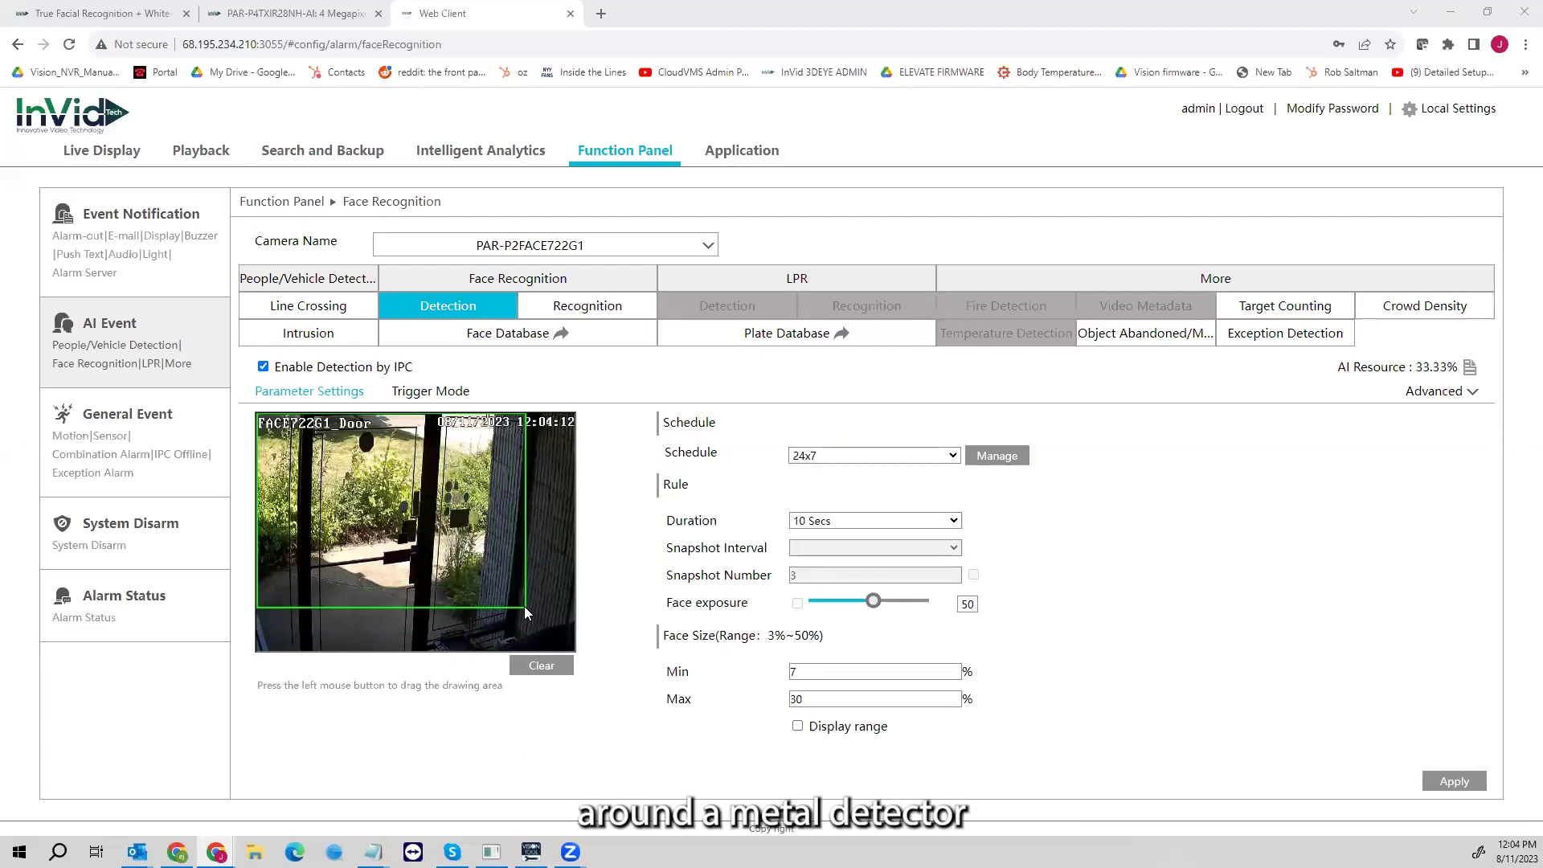
{"action": "left_click_drag", "start_coordinate": [524, 606], "coordinate": [587, 621]}
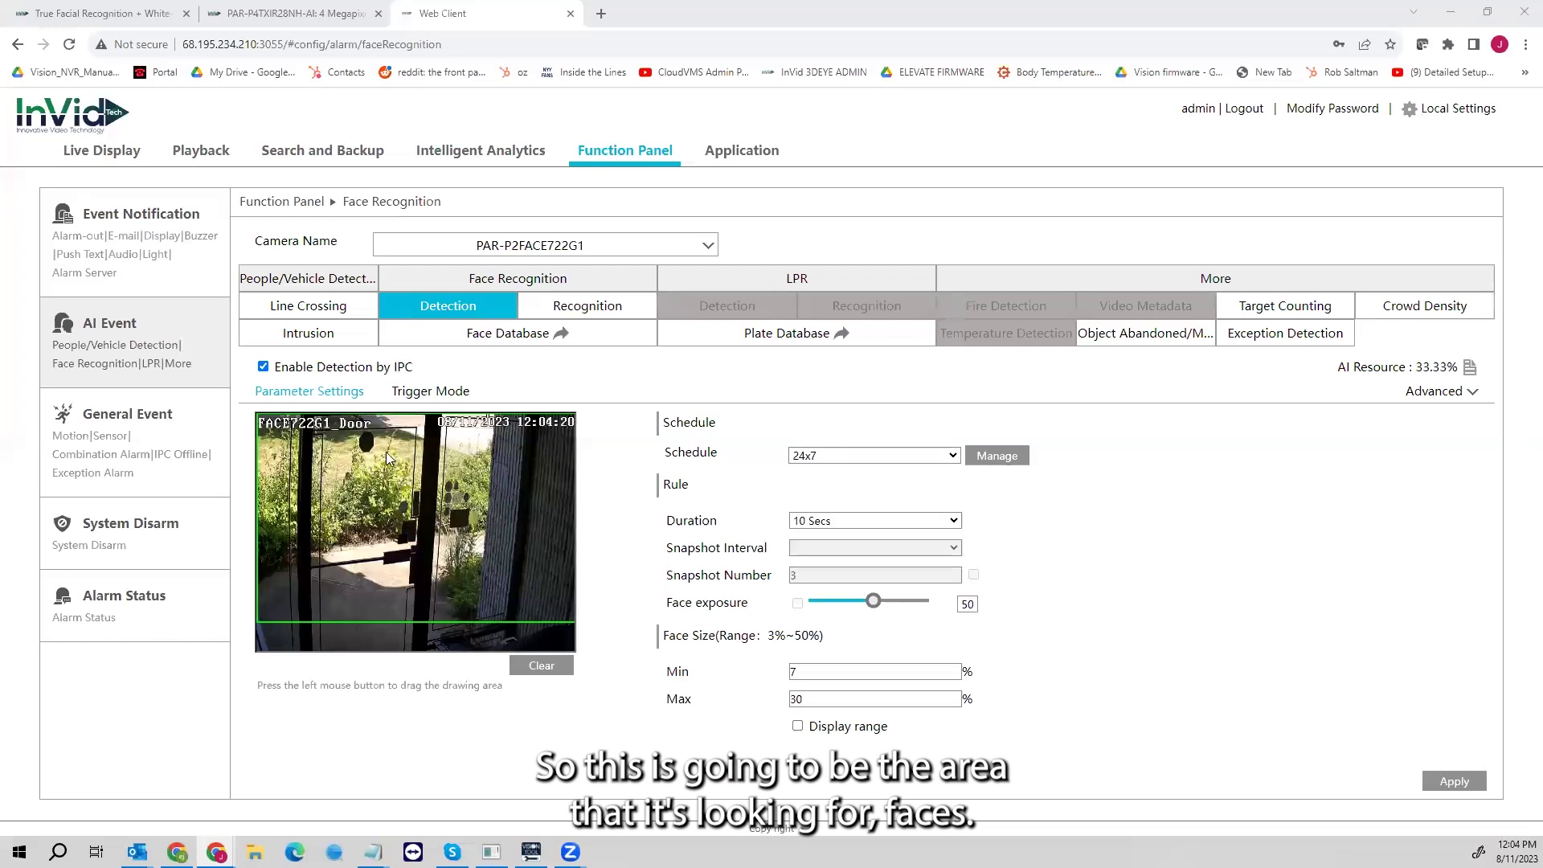
{"action": "left_click", "coordinate": [860, 456]}
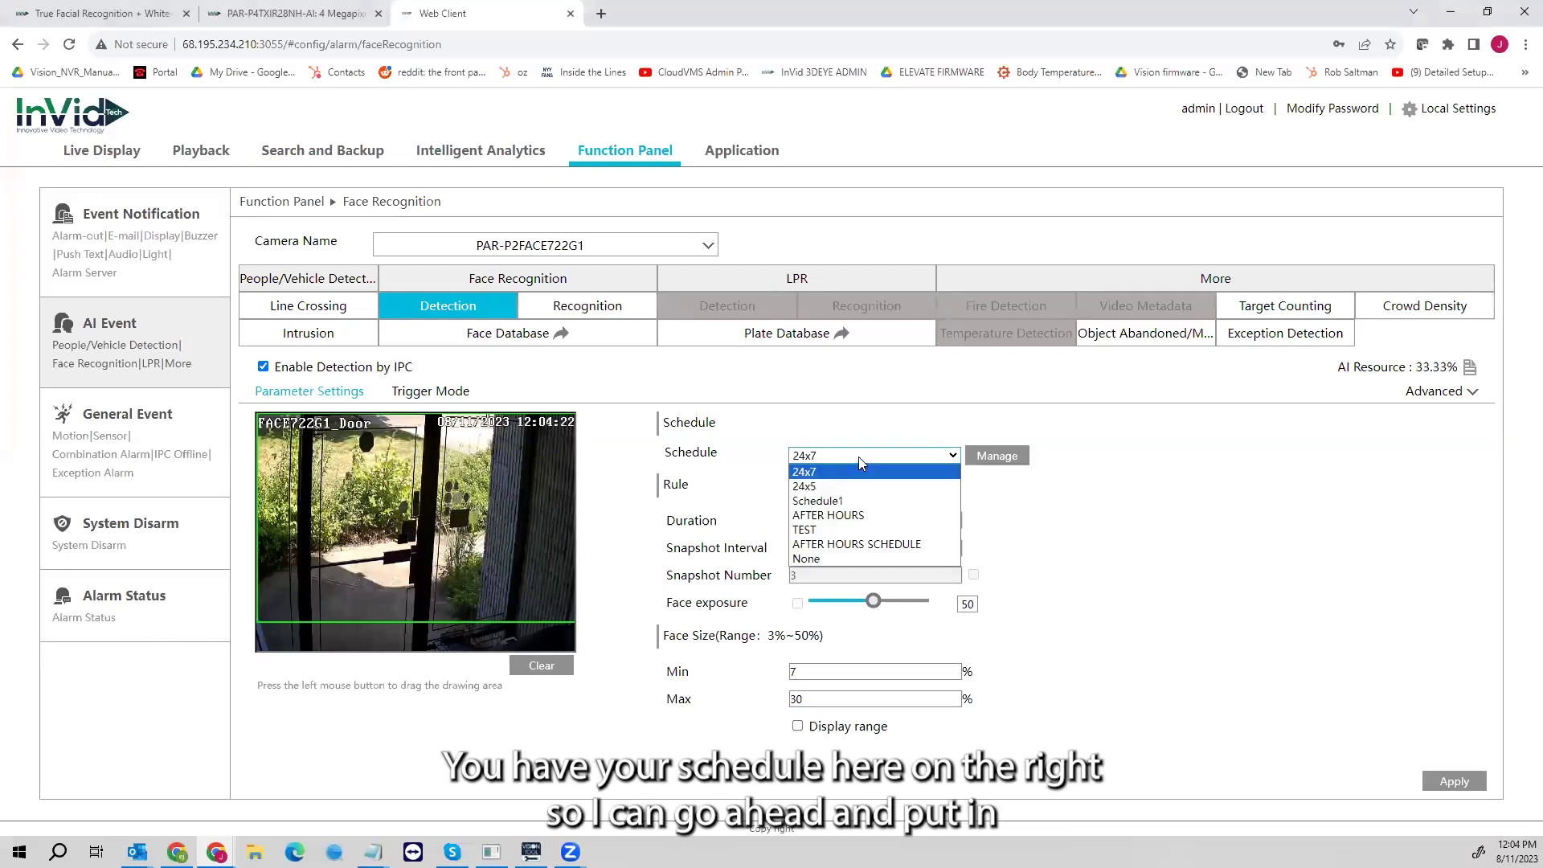
{"action": "left_click", "coordinate": [840, 472]}
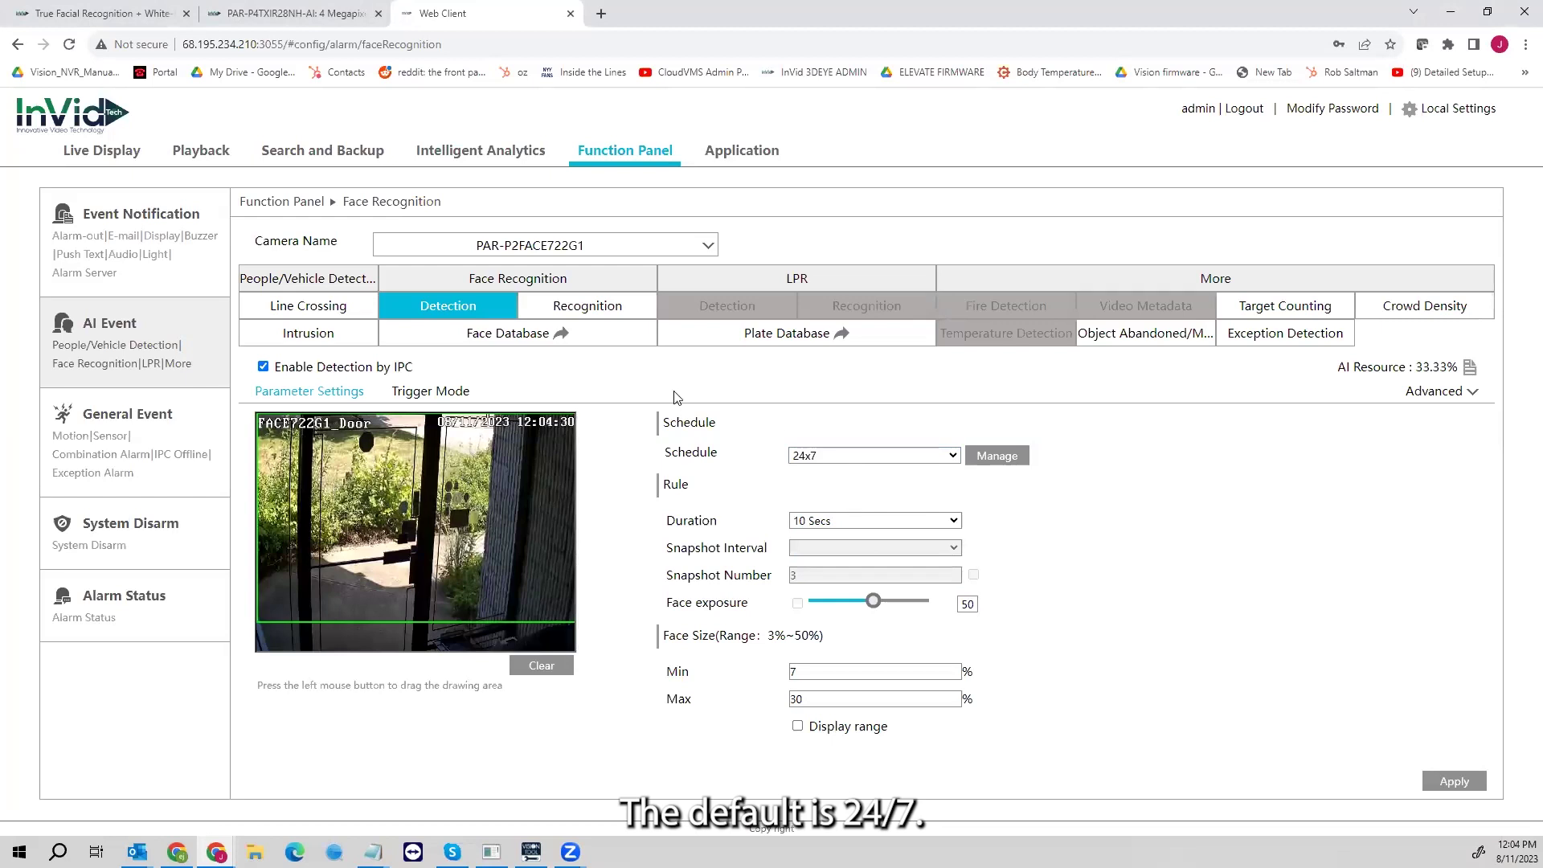
{"action": "left_click", "coordinate": [830, 524]}
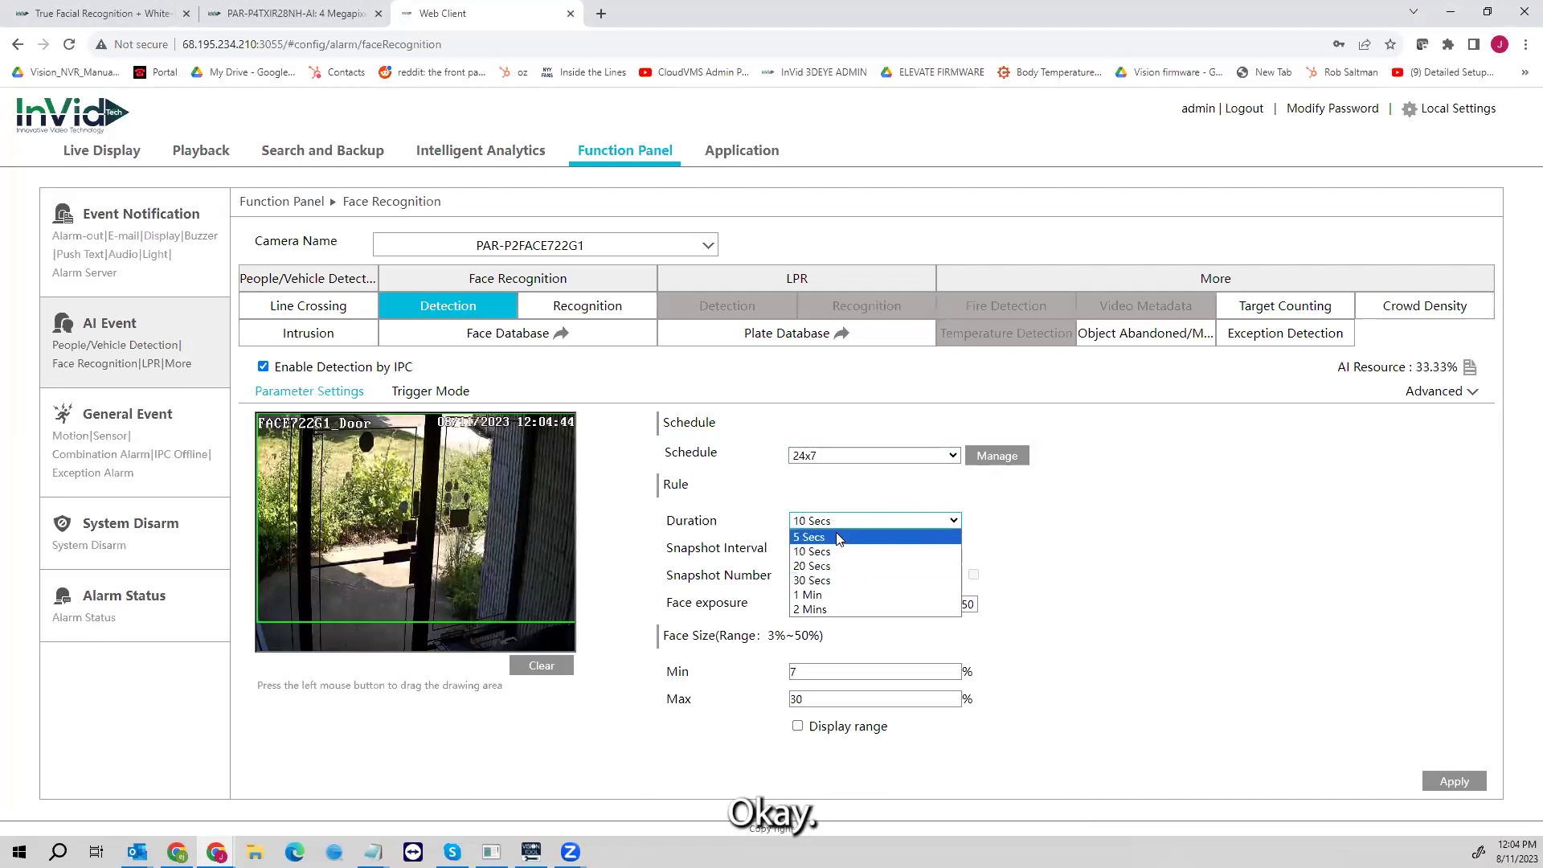
{"action": "left_click", "coordinate": [1193, 618]}
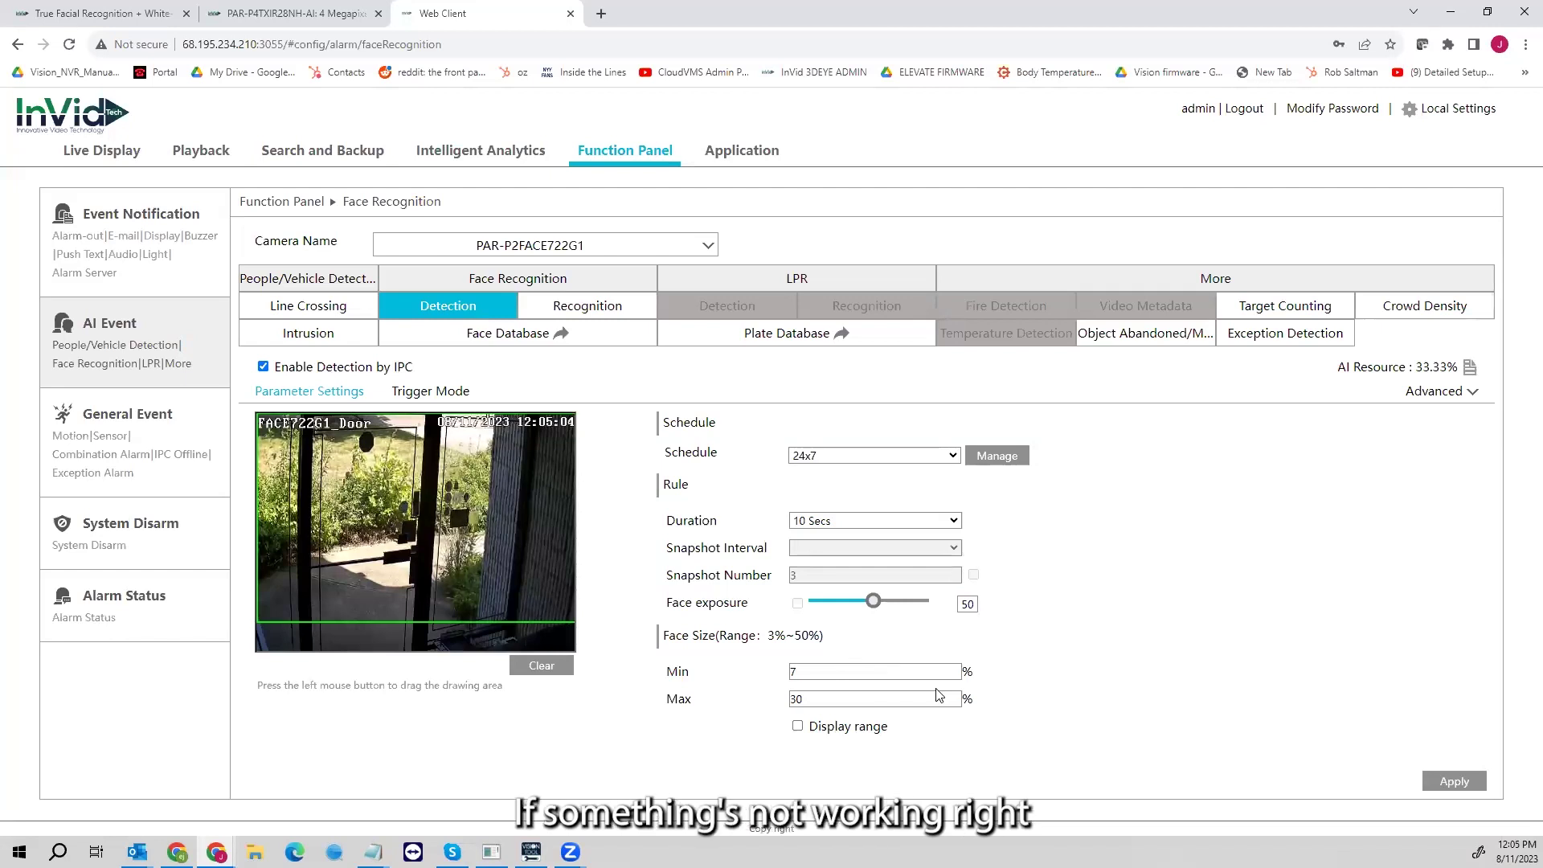
Step: Show the face detection Trigger Mode actions for PAR-P2FACE722G1
{"action": "left_click", "coordinate": [418, 393]}
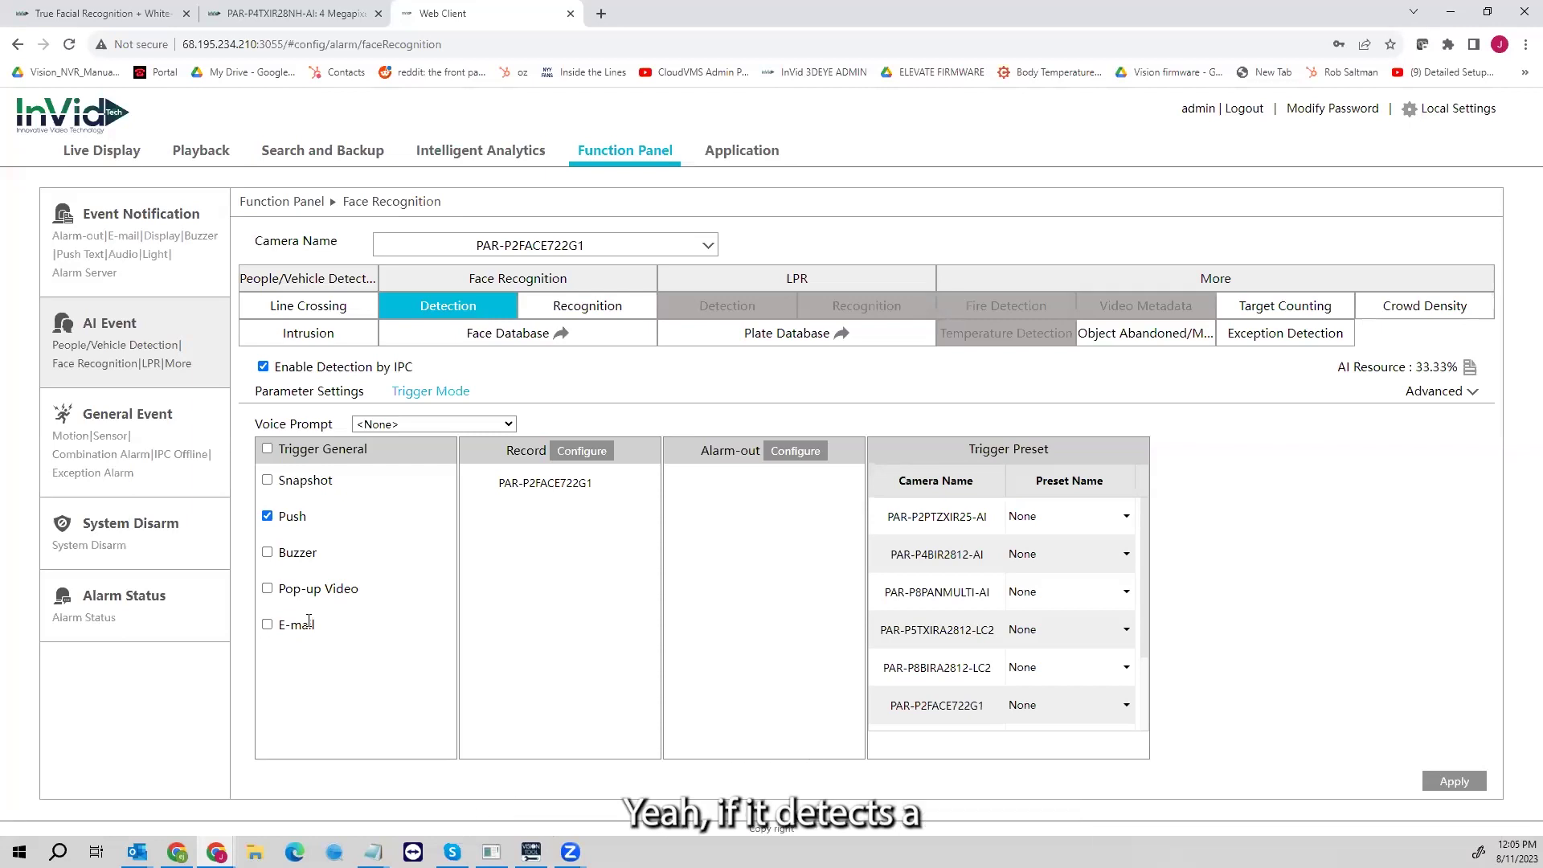
Step: Tick AlarmOut1 in the Trigger Alarm-out dialog, move it across, then close the dialog
{"action": "left_click", "coordinate": [792, 453]}
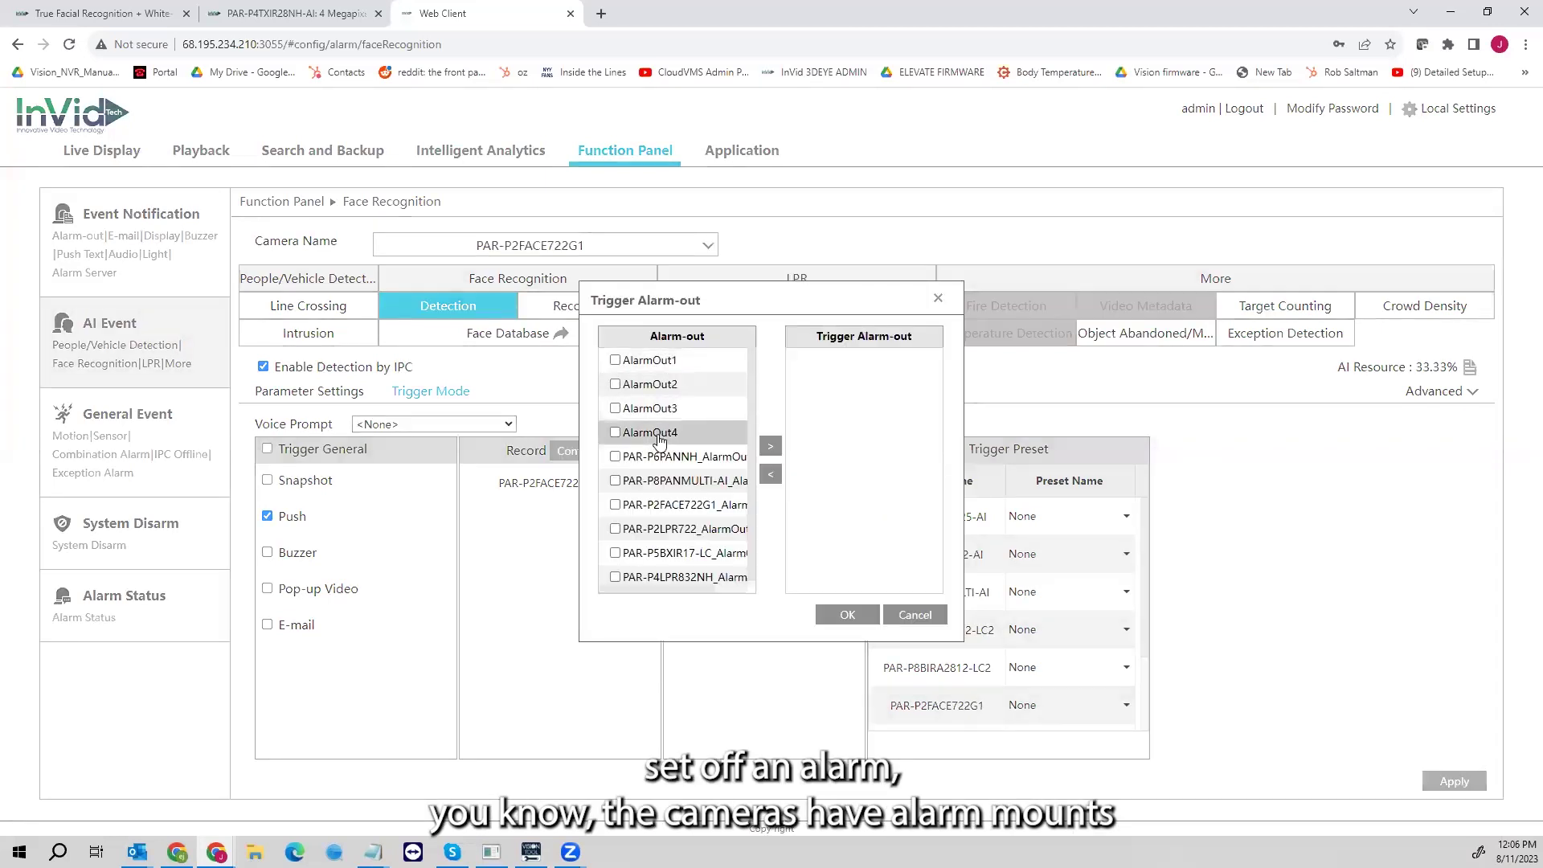
{"action": "scroll", "coordinate": [659, 440], "scroll_direction": "down", "scroll_amount": 1}
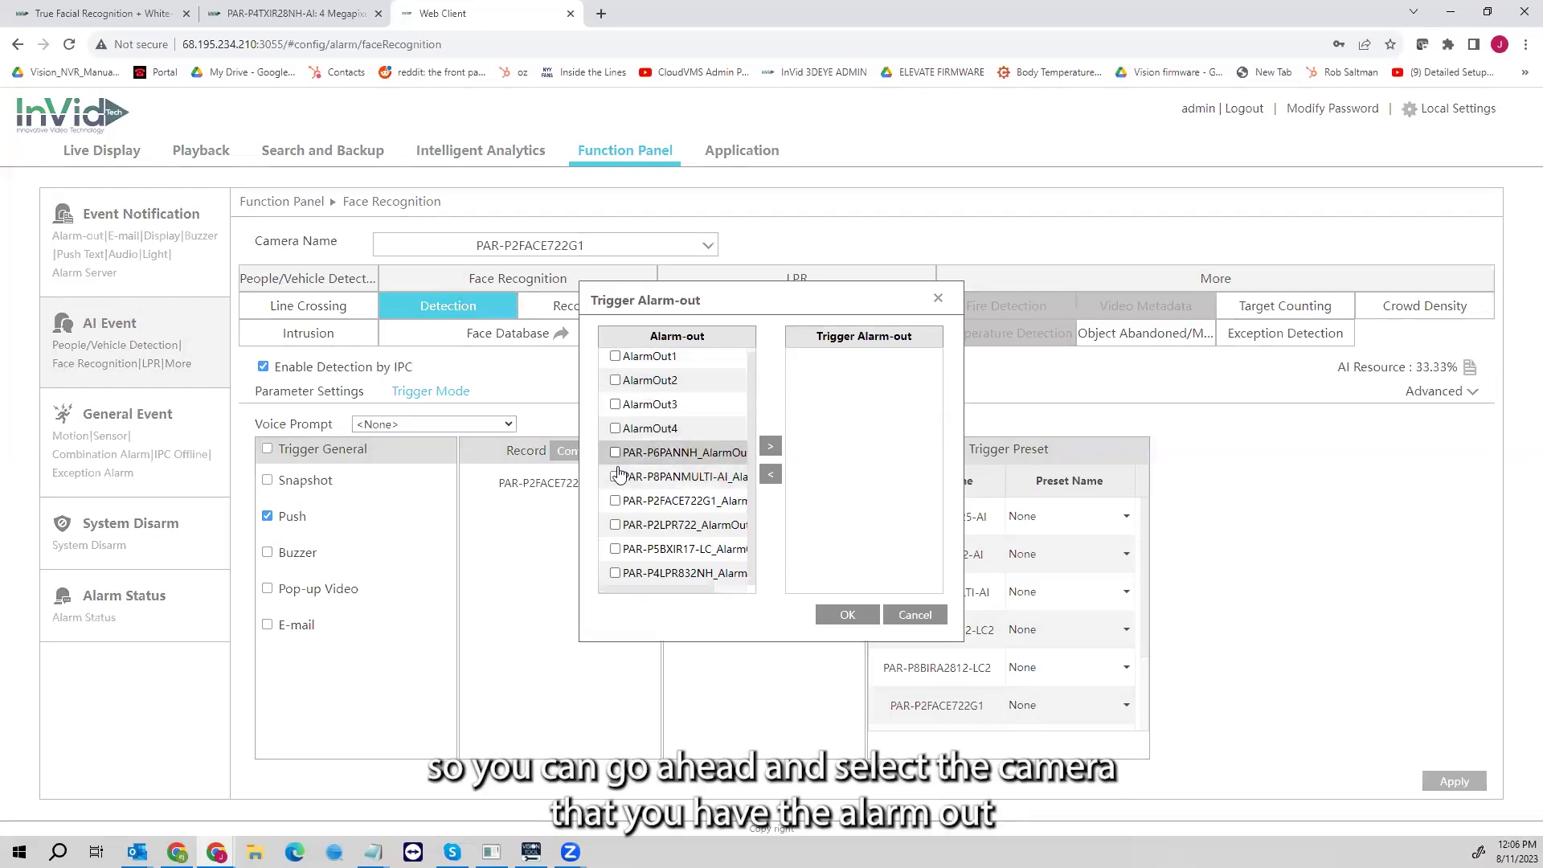
{"action": "scroll", "coordinate": [632, 404], "scroll_direction": "up", "scroll_amount": 1}
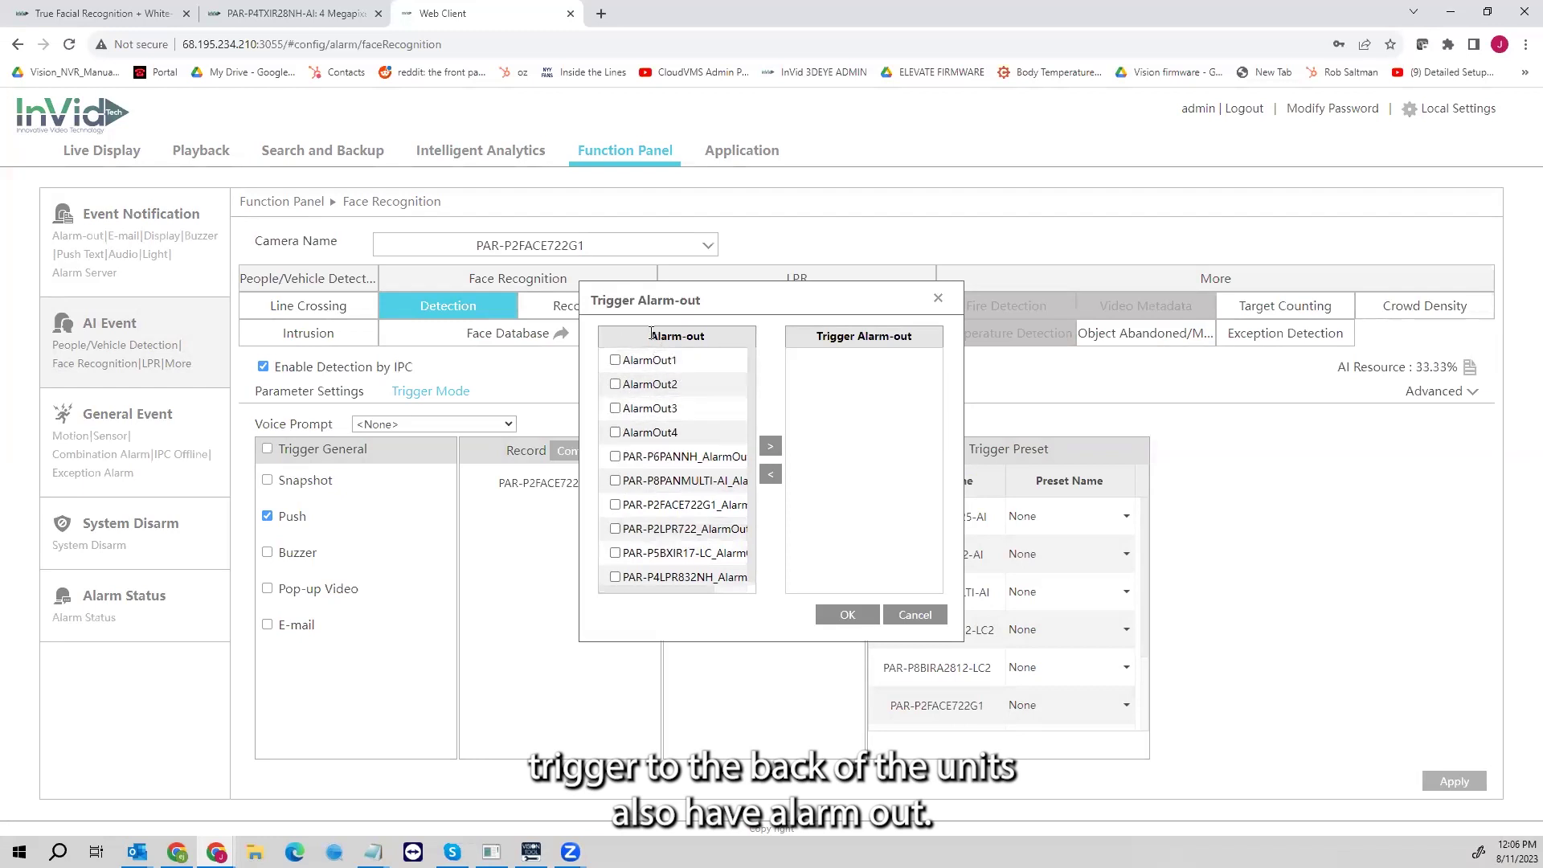
{"action": "left_click", "coordinate": [616, 360]}
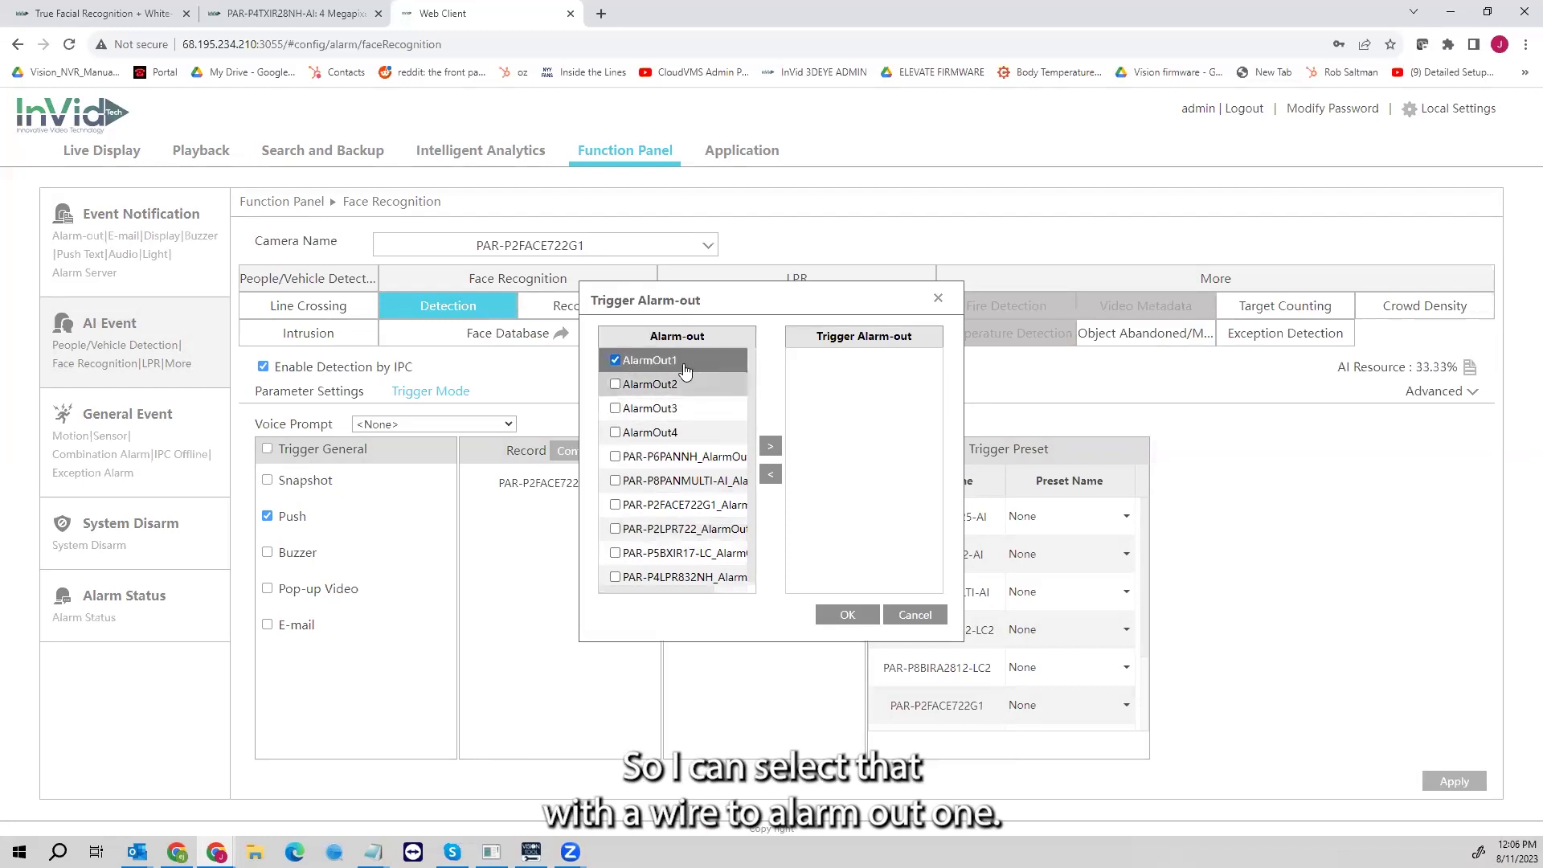
{"action": "left_click", "coordinate": [770, 446]}
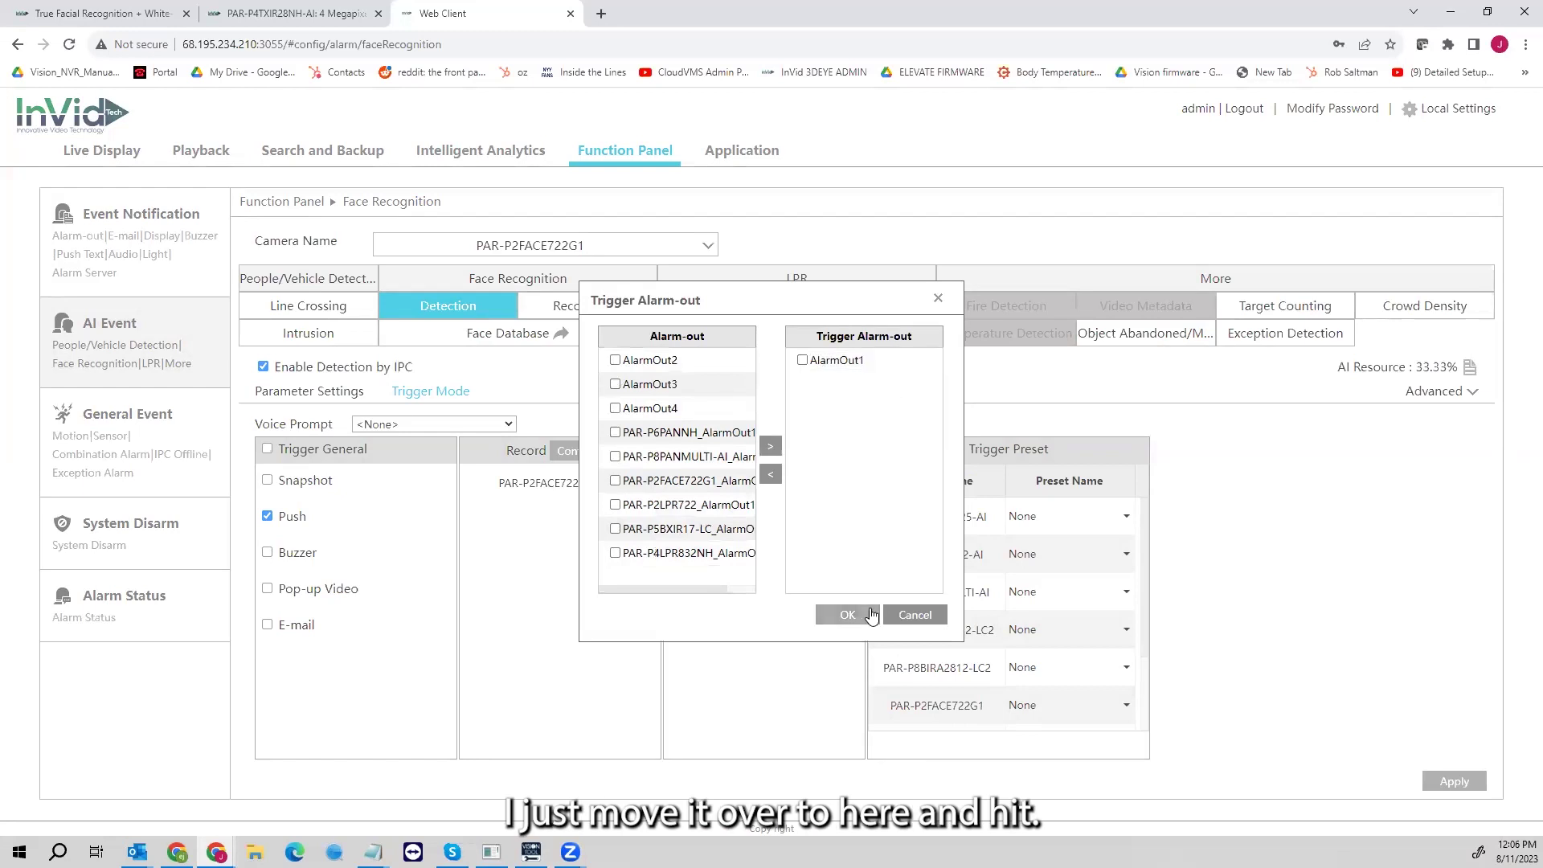
{"action": "left_click", "coordinate": [911, 616]}
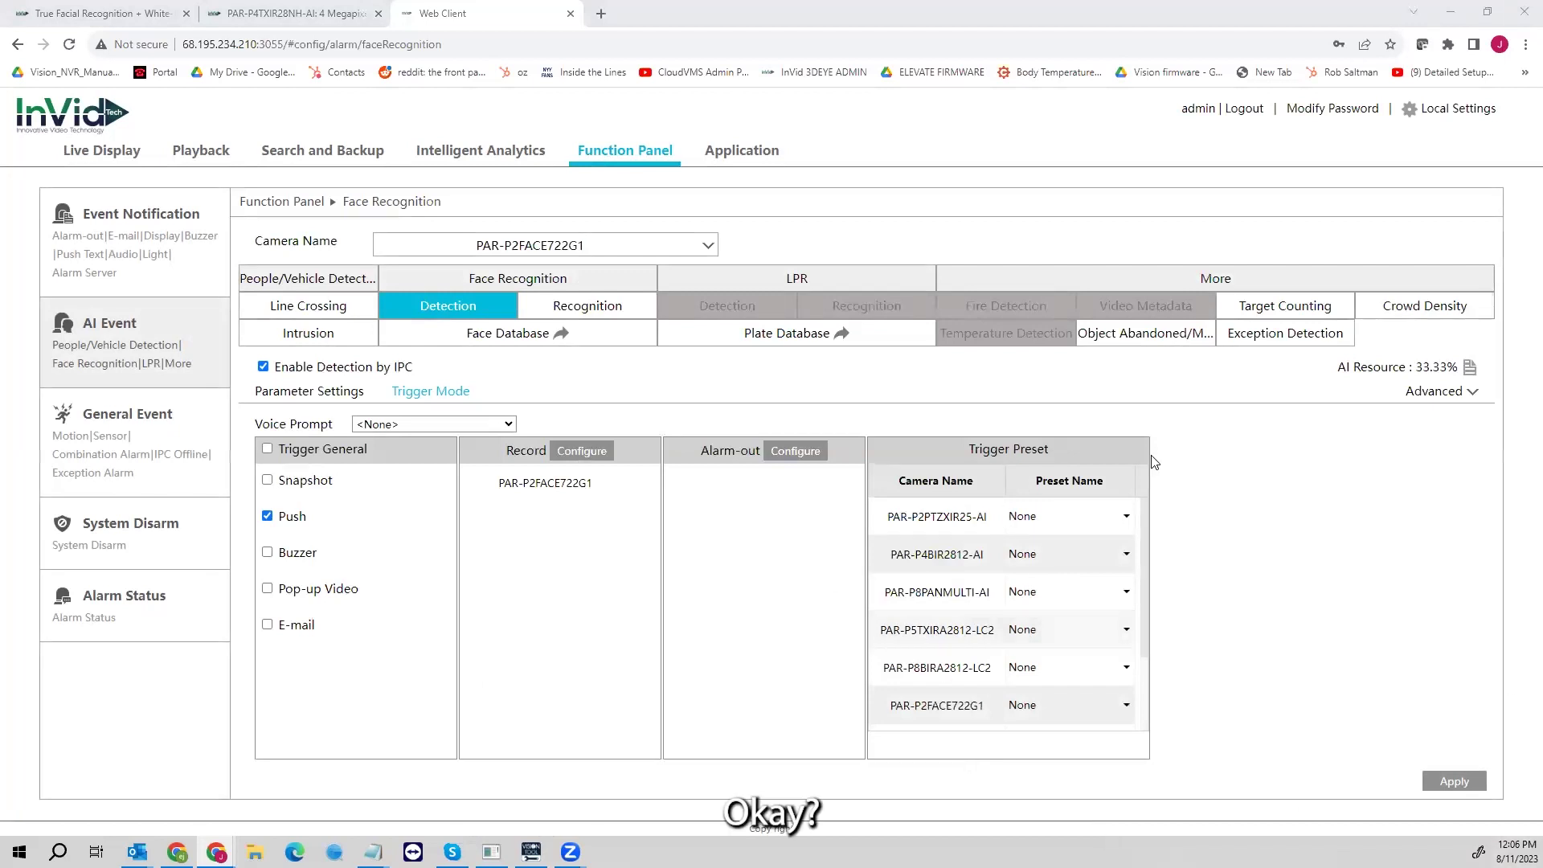
Step: Set the PAR-P2PTZXIR25-AI preset to preset1 then back to None, apply, and view Recognition settings
{"action": "left_click", "coordinate": [1058, 516]}
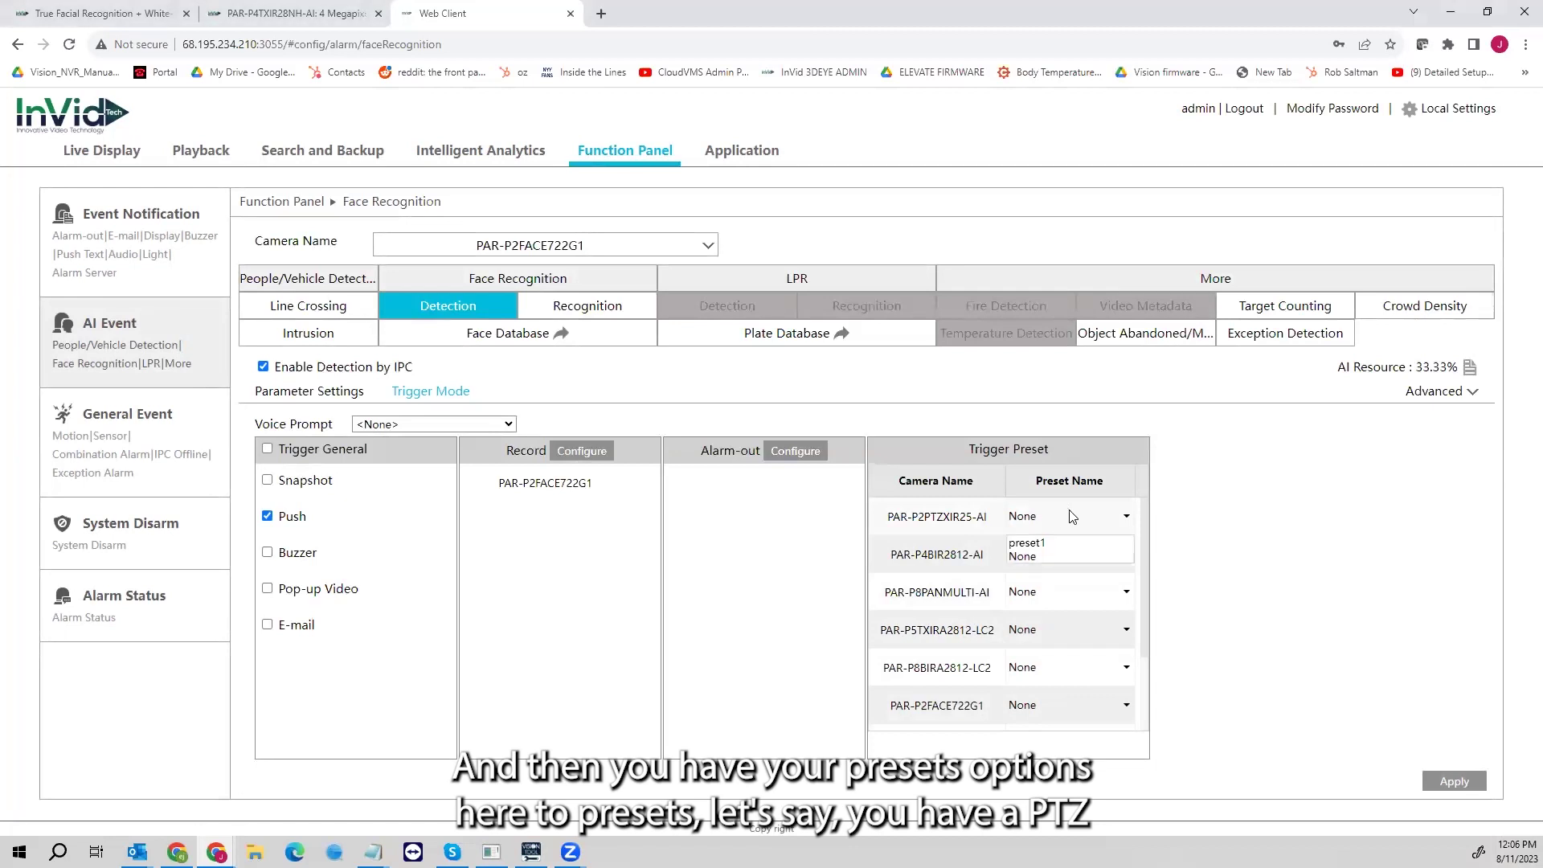
{"action": "left_click", "coordinate": [1238, 520]}
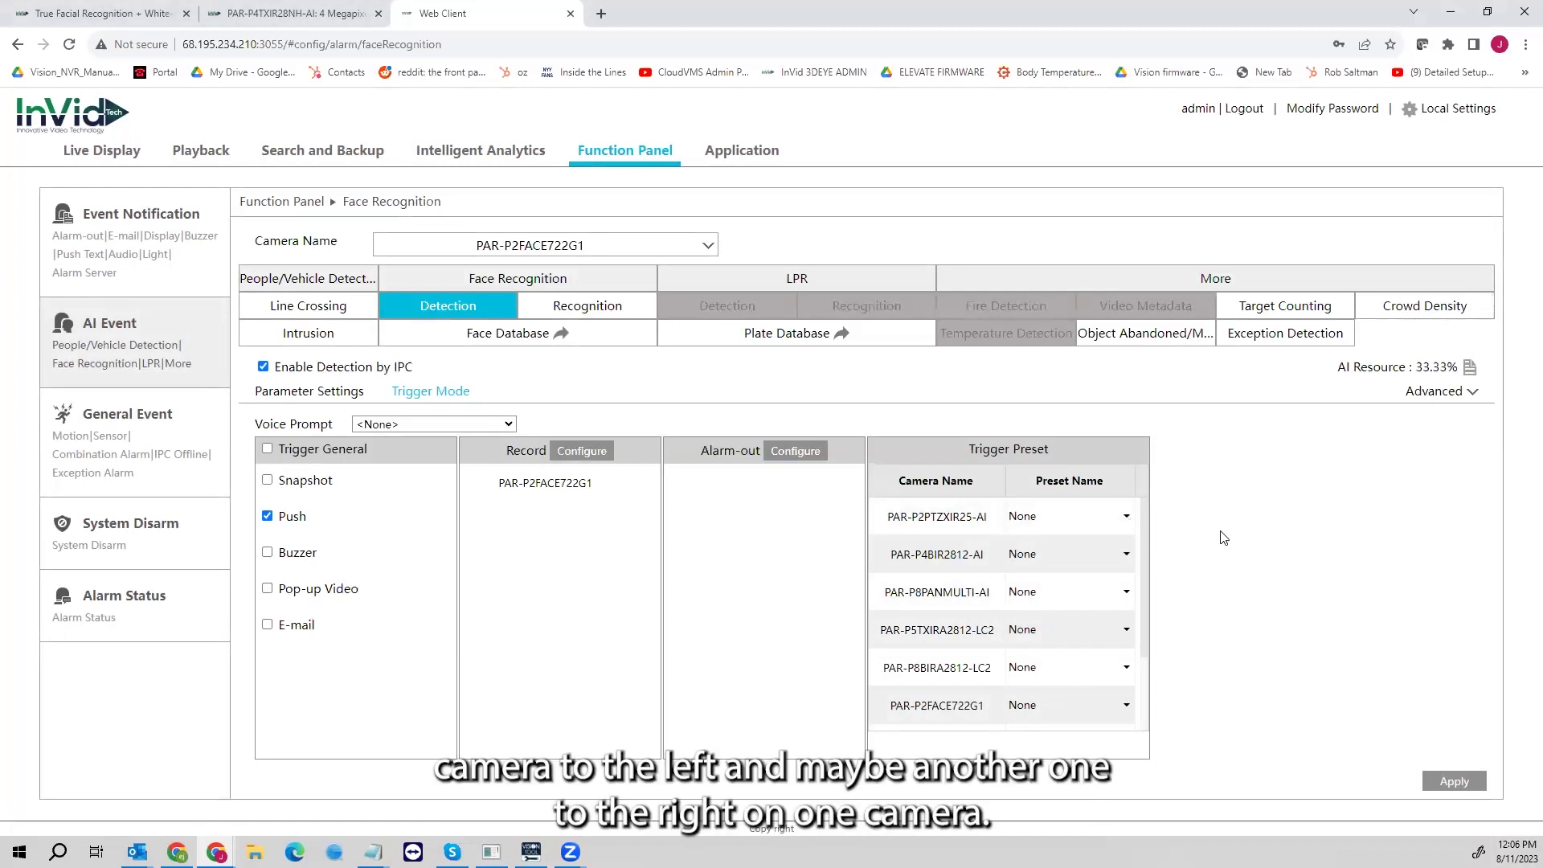
{"action": "left_click", "coordinate": [1088, 526]}
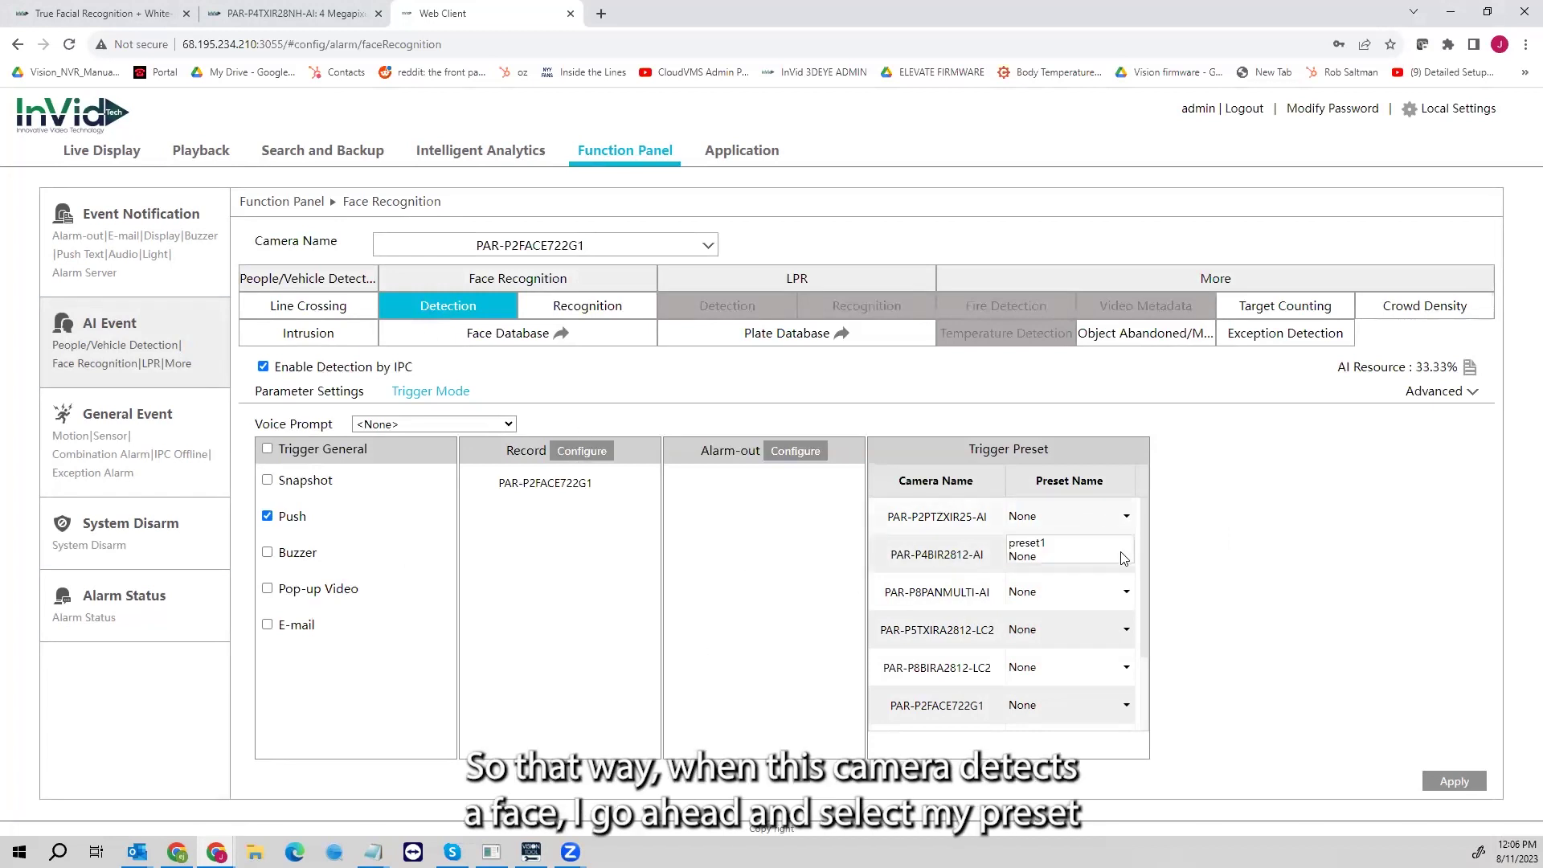
{"action": "left_click", "coordinate": [1118, 543]}
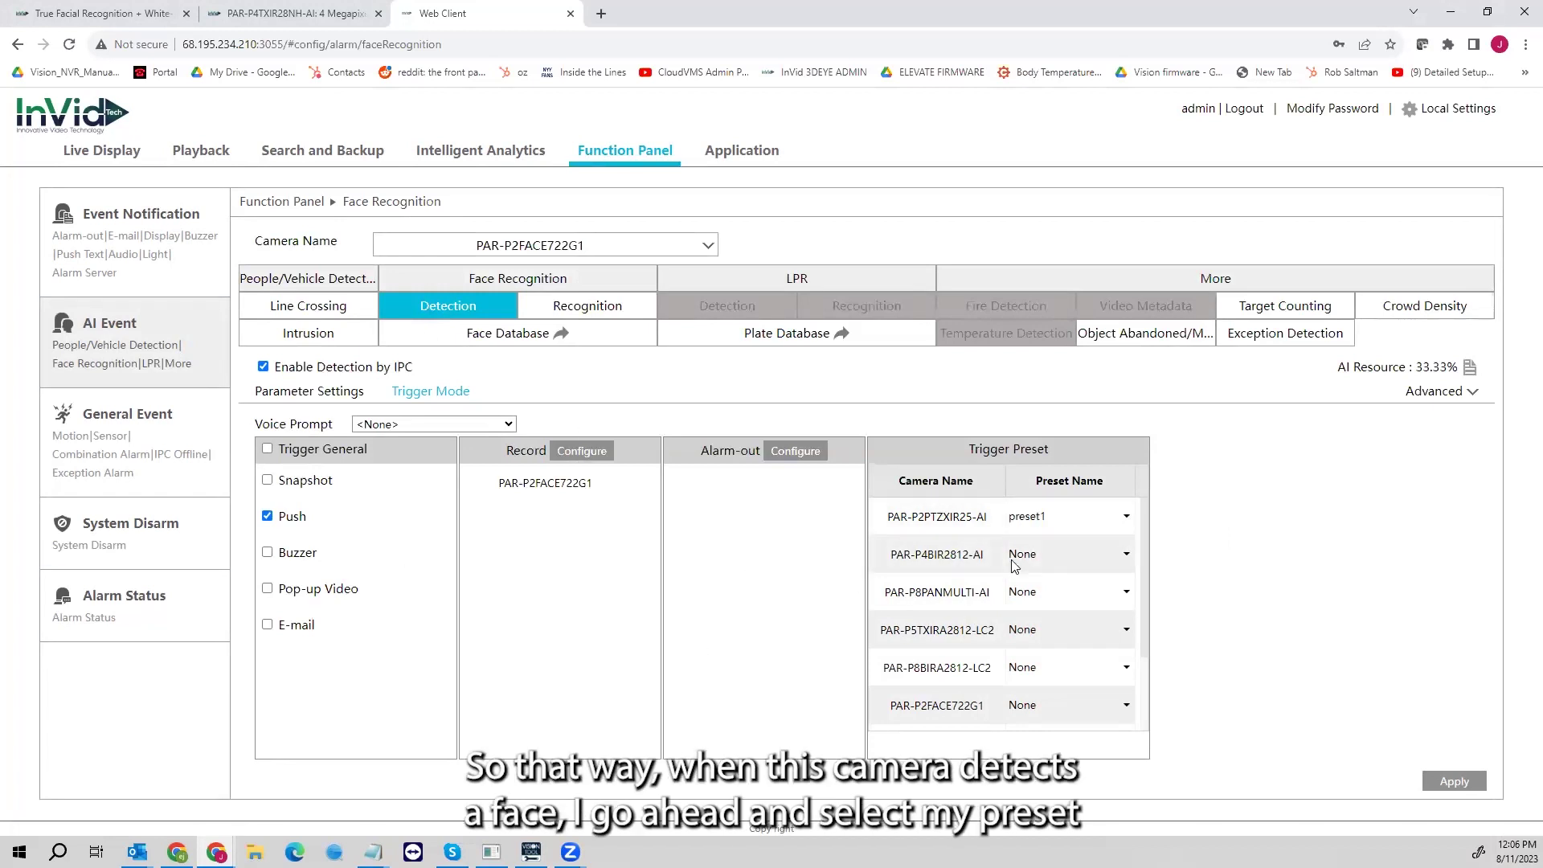
{"action": "left_click", "coordinate": [1049, 517]}
{"action": "left_click", "coordinate": [1078, 553]}
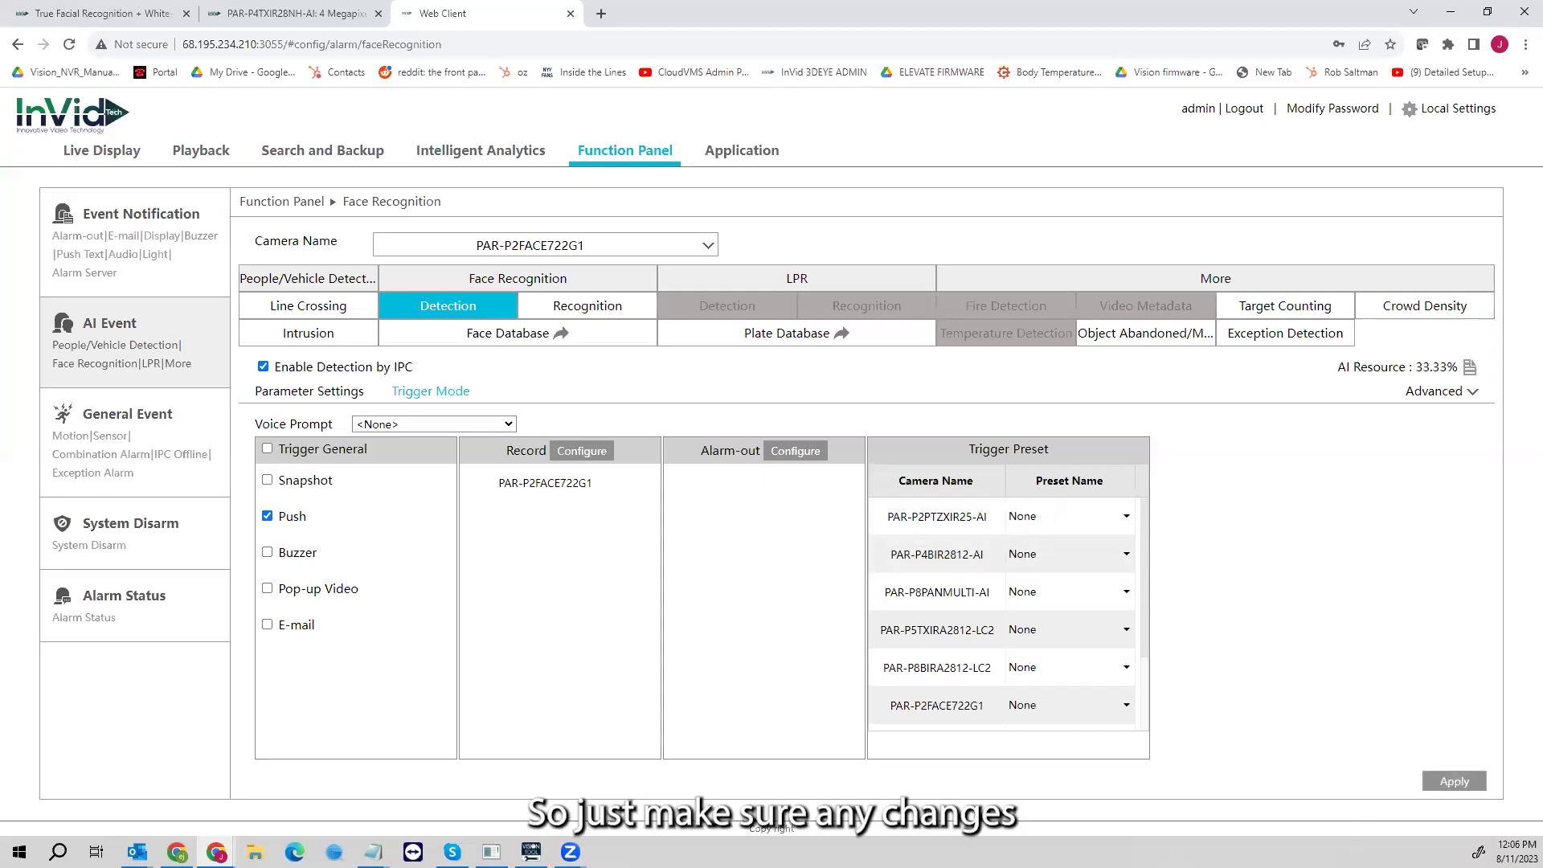
{"action": "left_click", "coordinate": [1450, 783]}
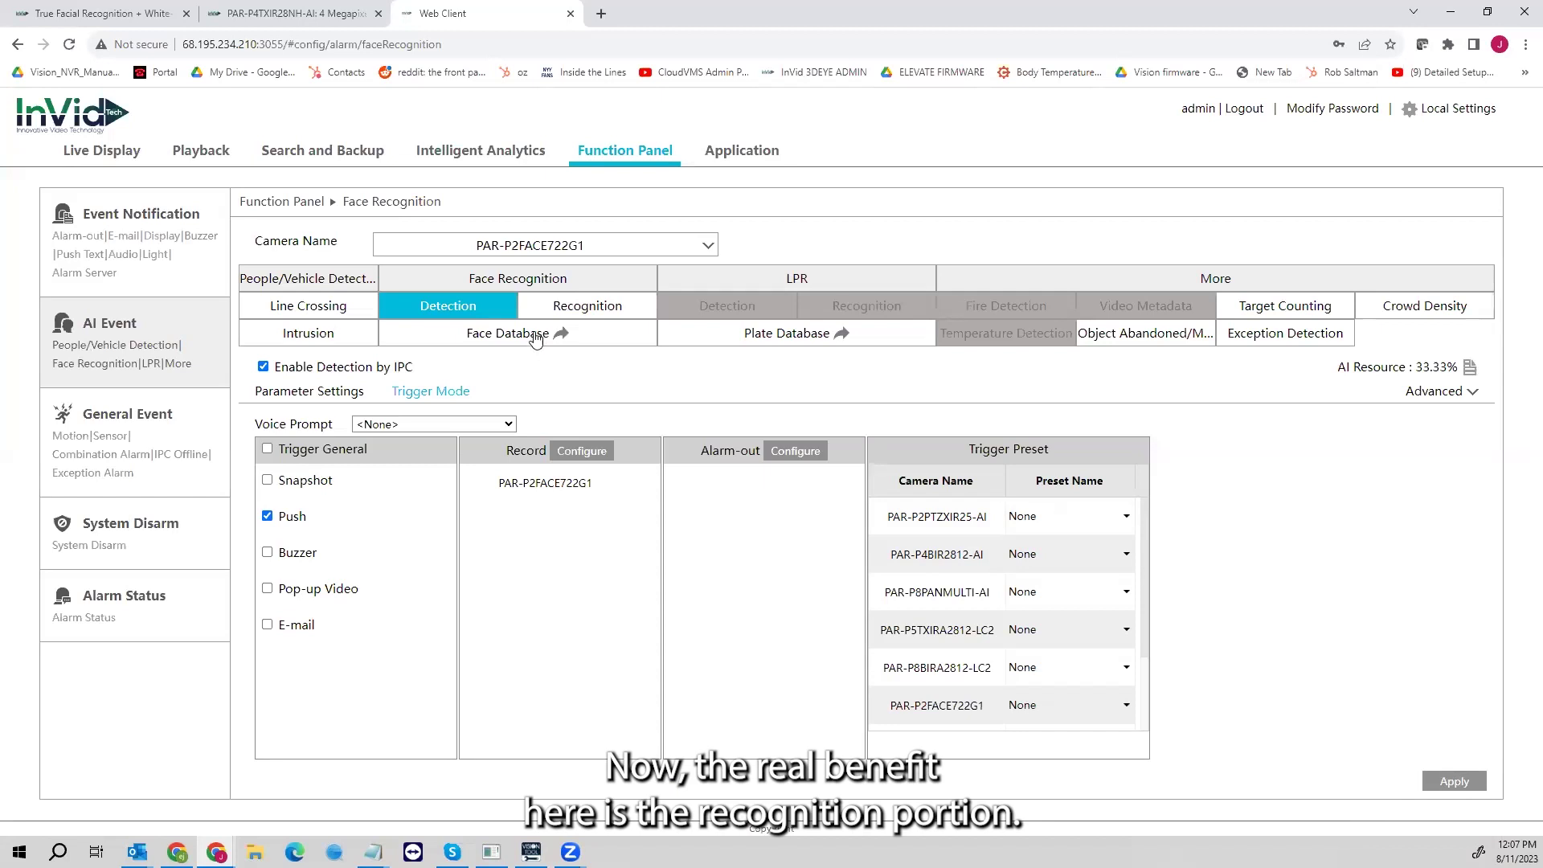
{"action": "left_click", "coordinate": [561, 306]}
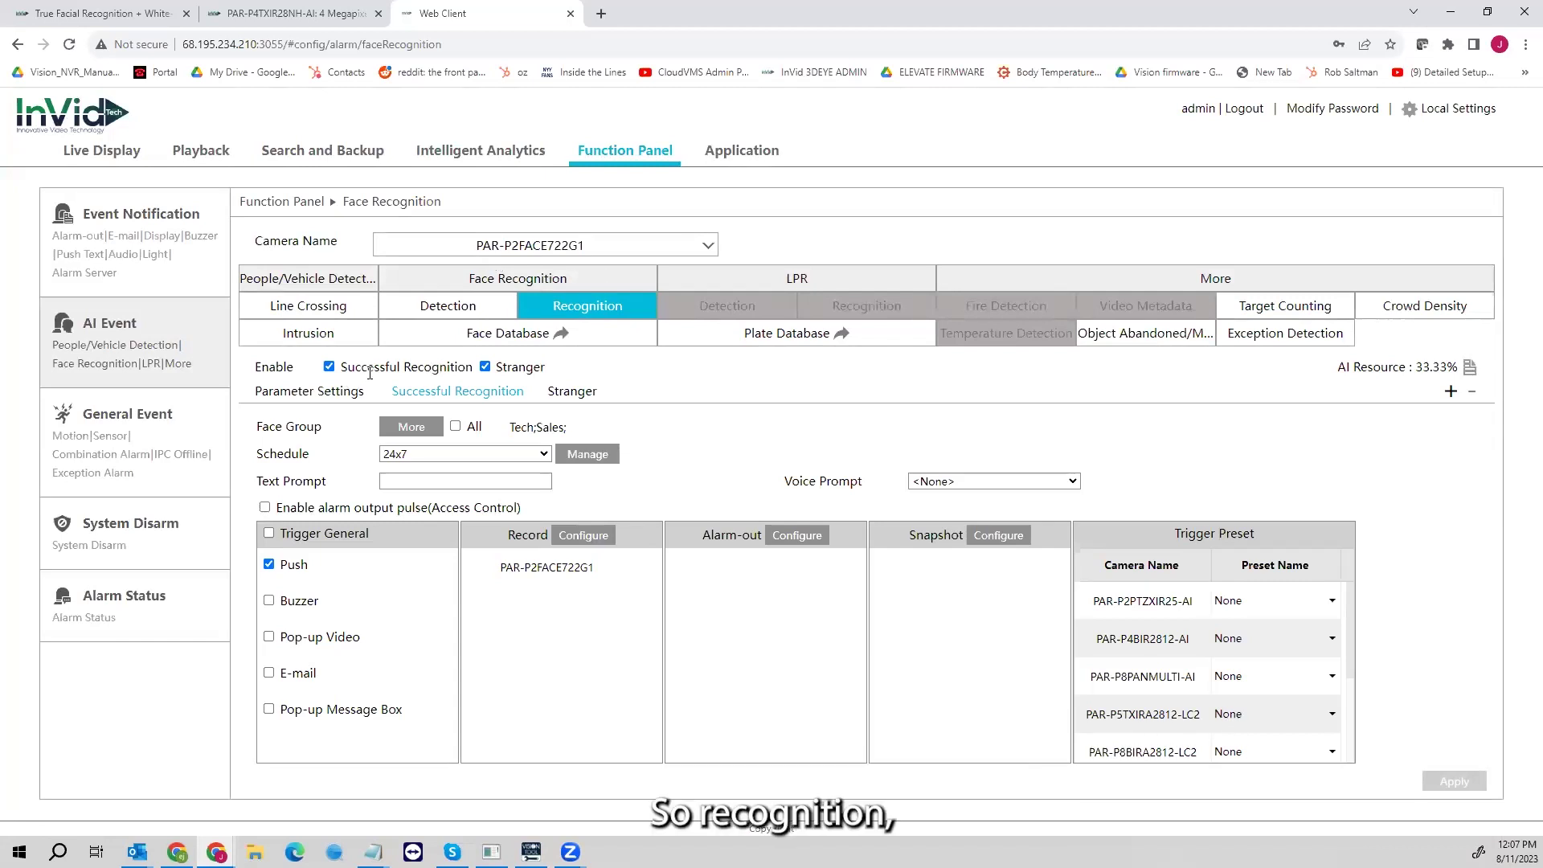
Step: Uncheck Stranger and keep the alarm schedule at 24x7
{"action": "left_click", "coordinate": [485, 367]}
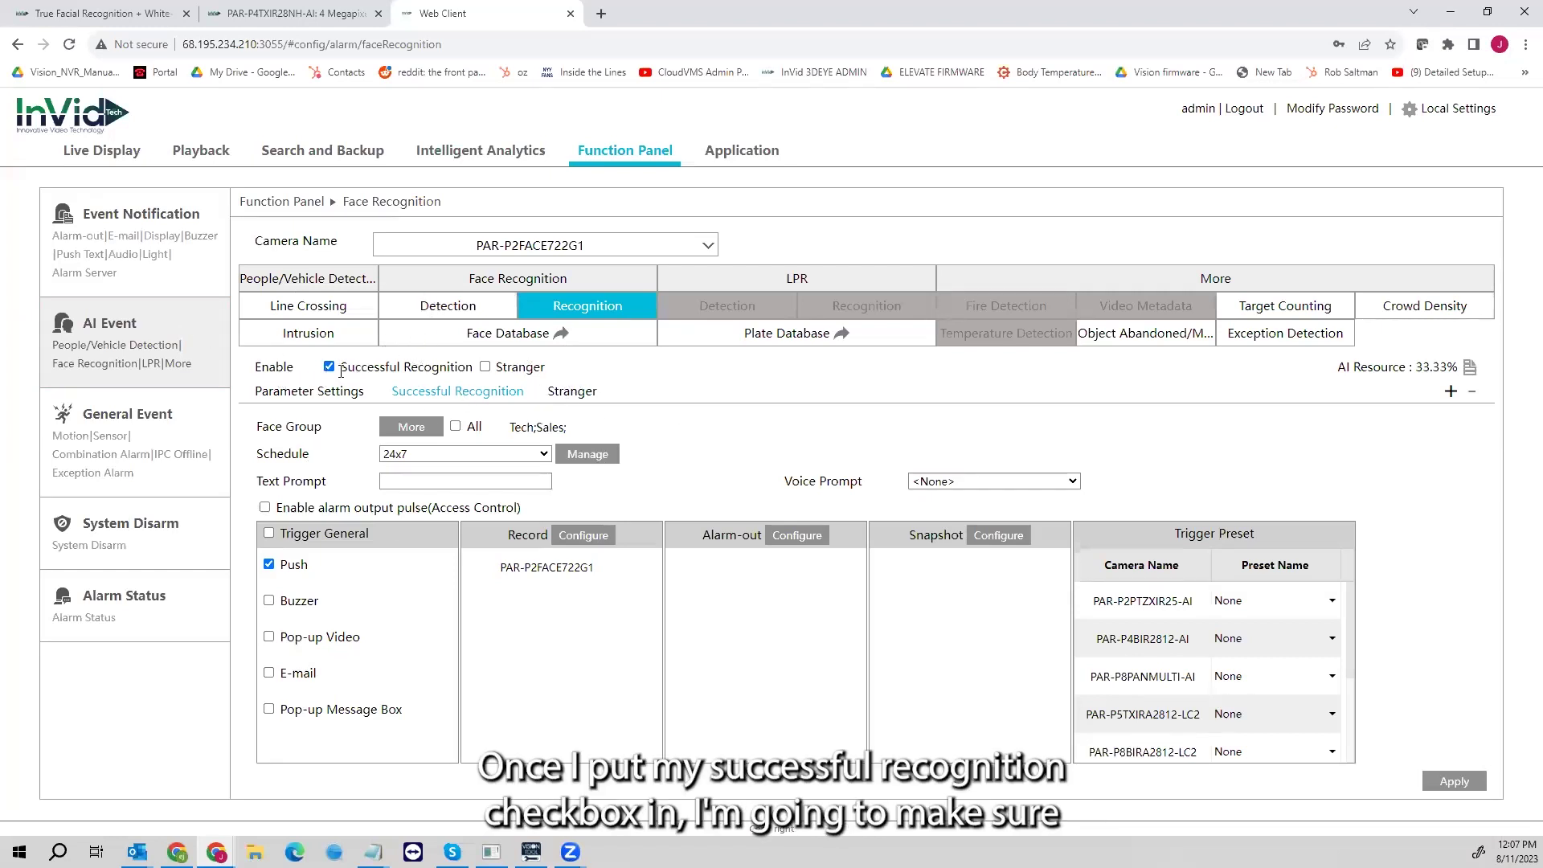
{"action": "left_click", "coordinate": [437, 455]}
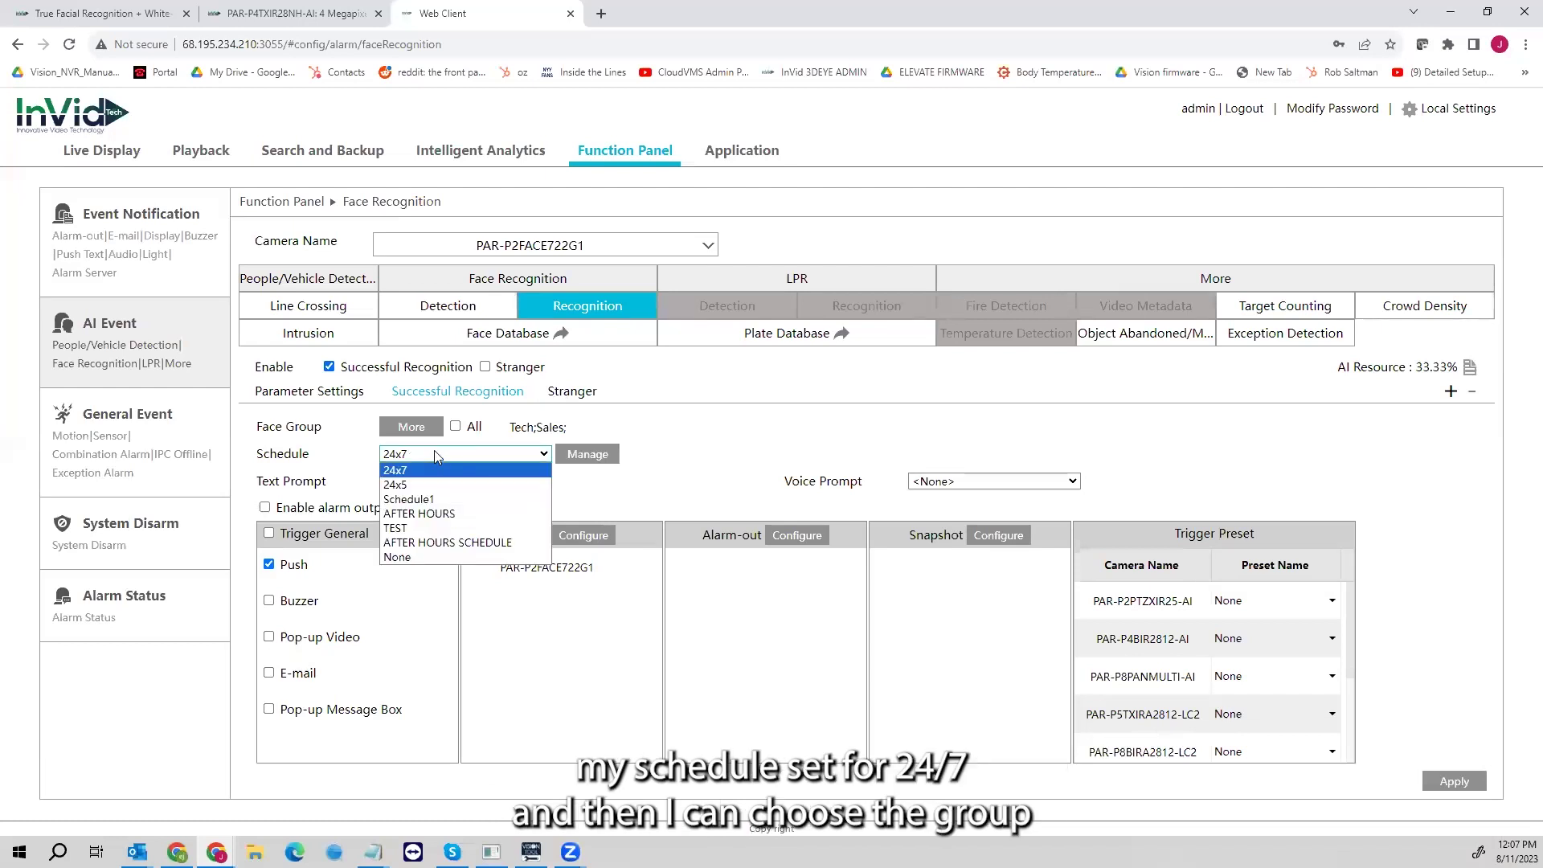
{"action": "left_click", "coordinate": [437, 455]}
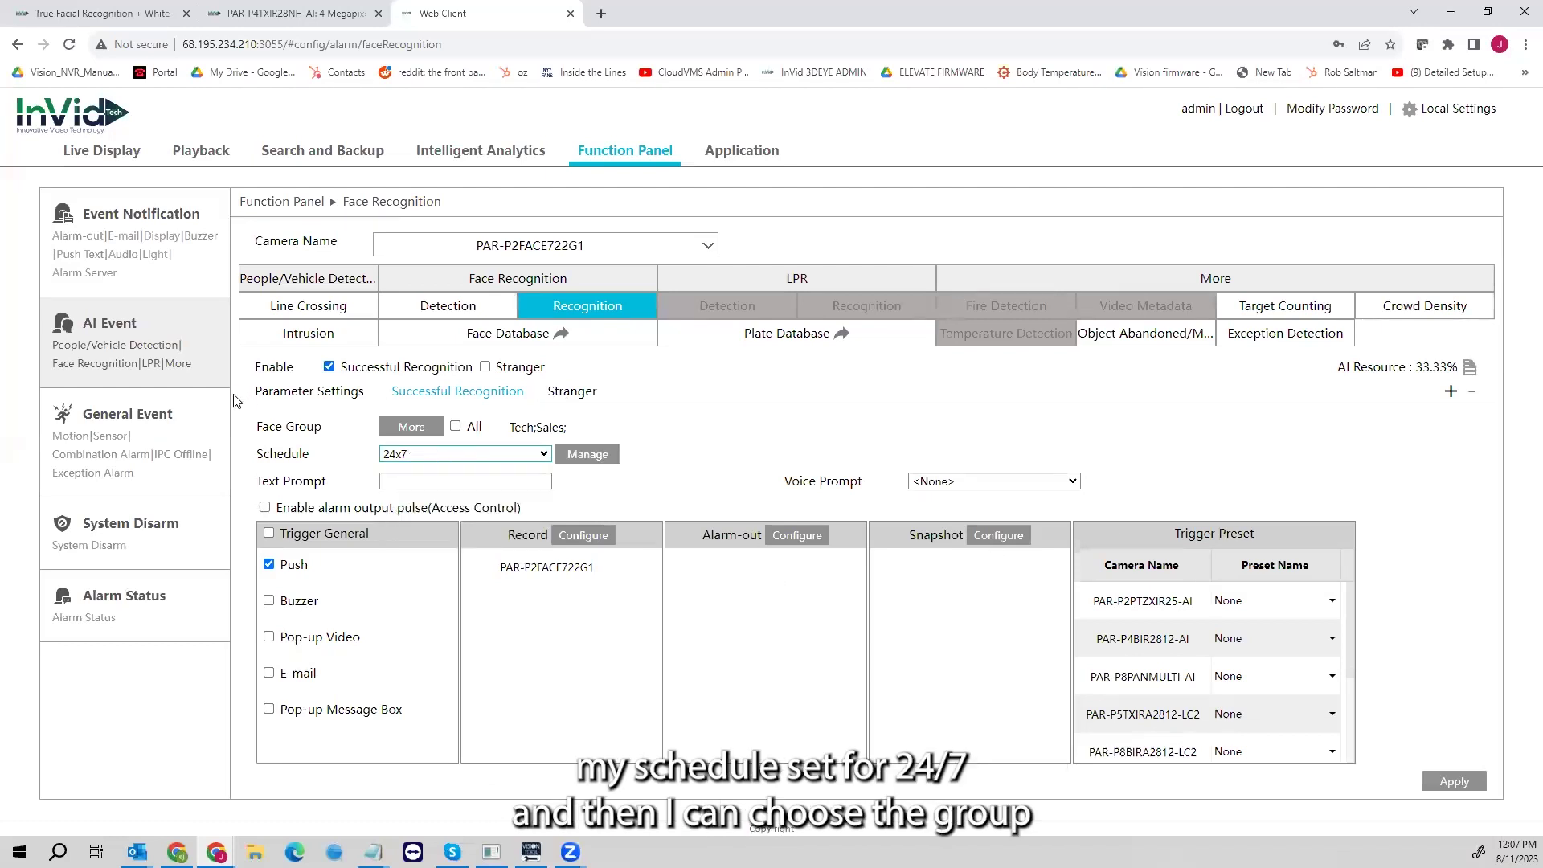
Step: Change the Successful Recognition face group from Tech and Sales to TEST only
{"action": "left_click", "coordinate": [395, 428]}
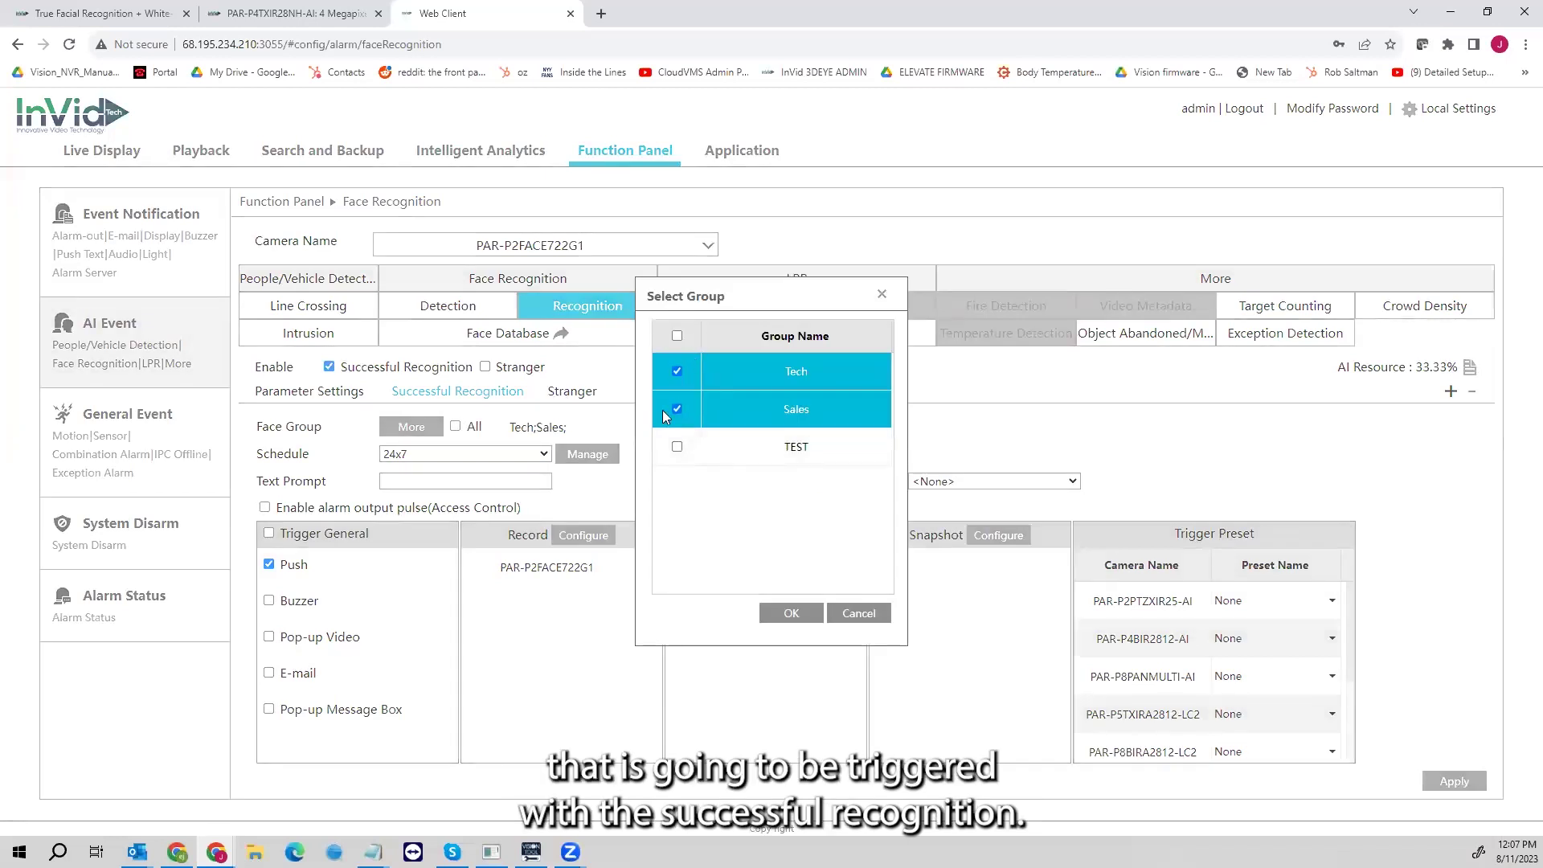
{"action": "left_click", "coordinate": [858, 615]}
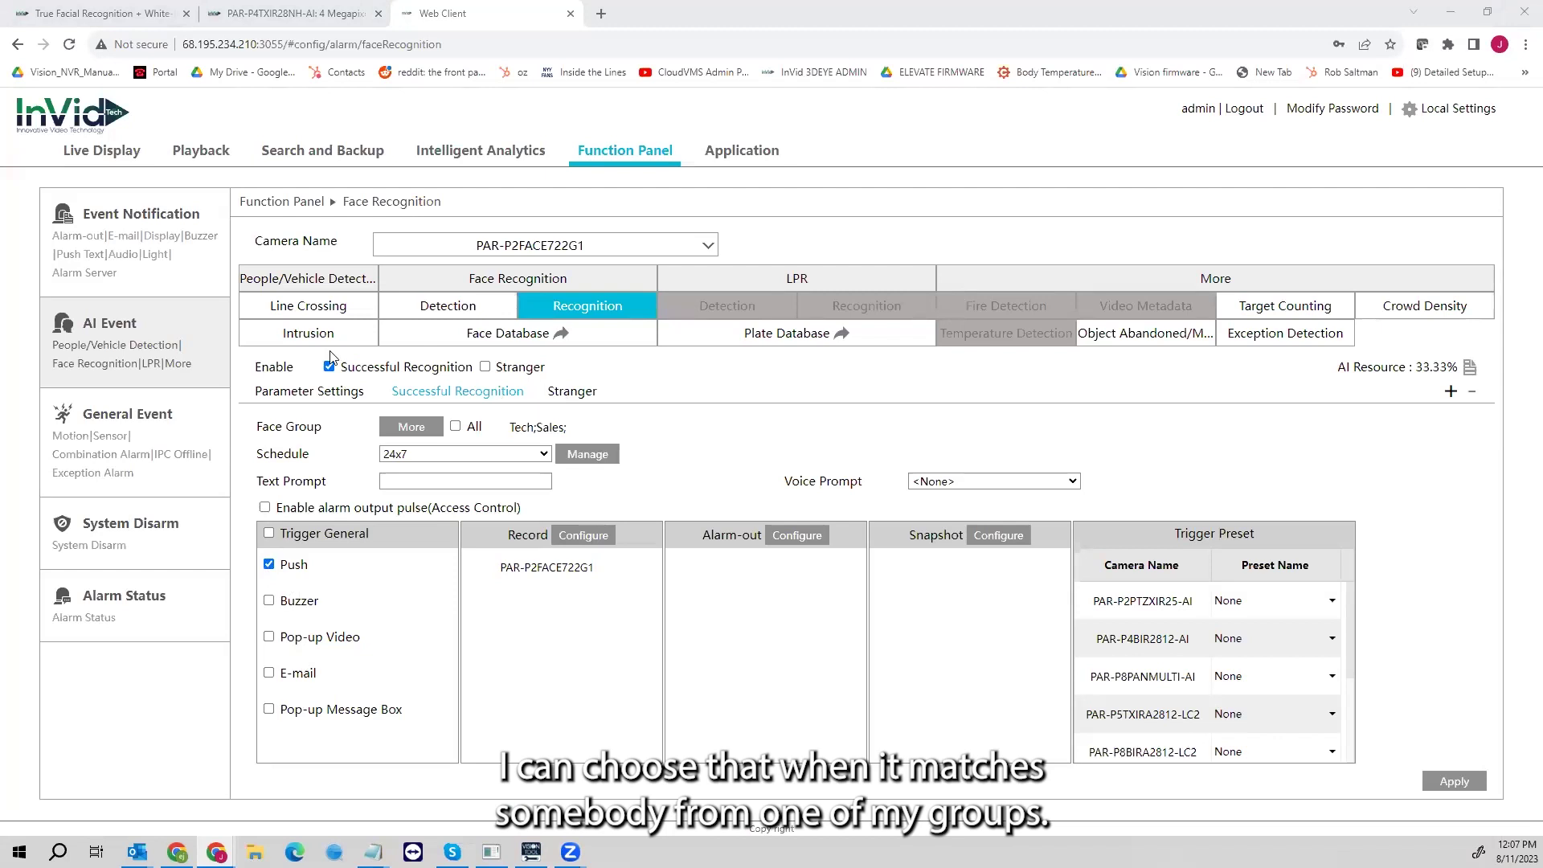
{"action": "left_click", "coordinate": [410, 427]}
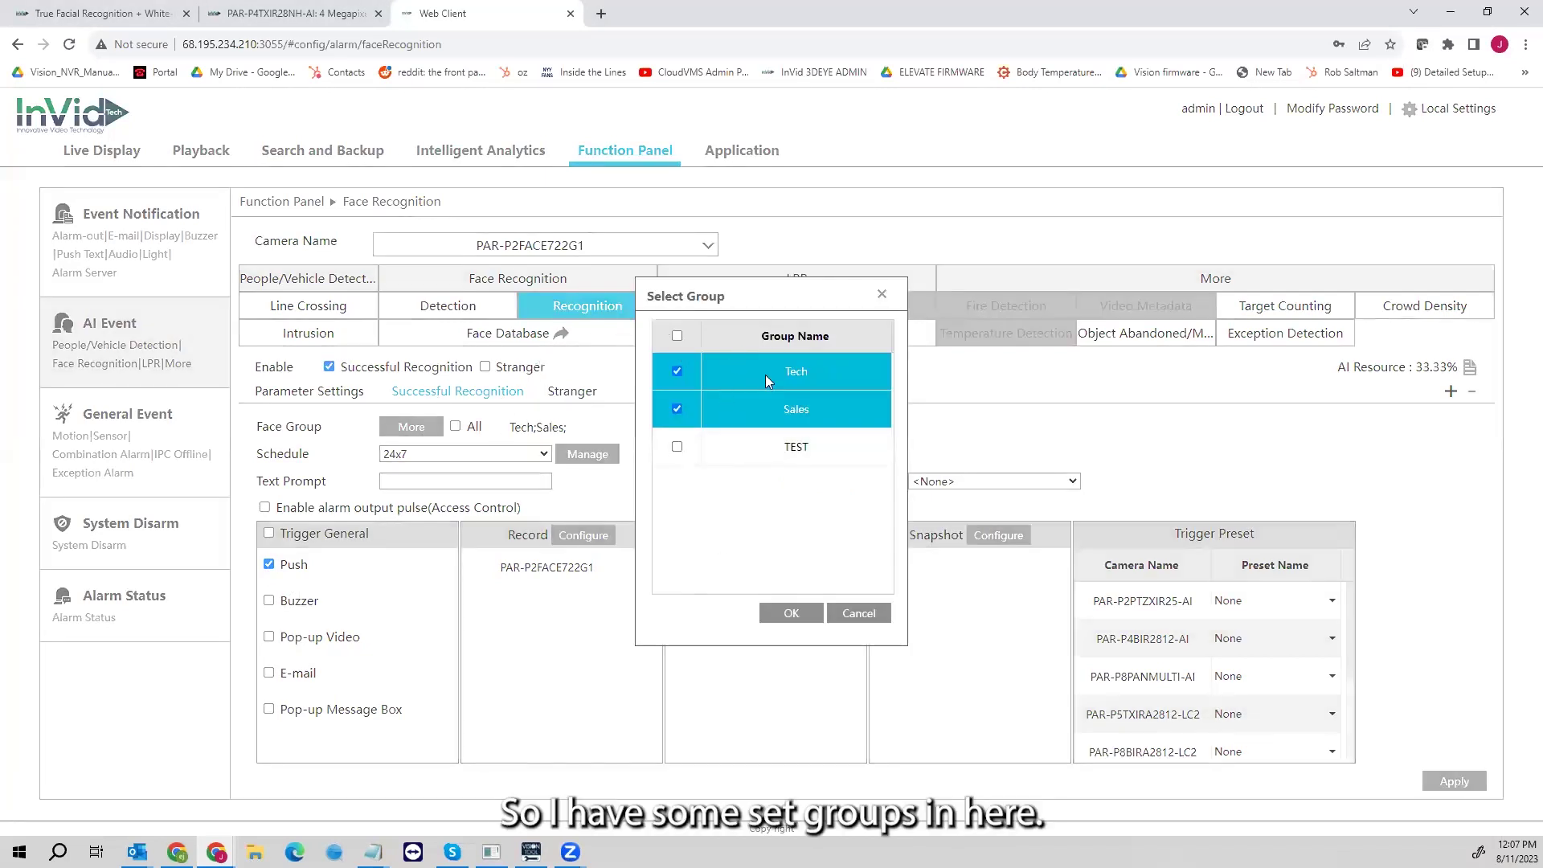
{"action": "left_click", "coordinate": [678, 410]}
{"action": "left_click", "coordinate": [677, 371]}
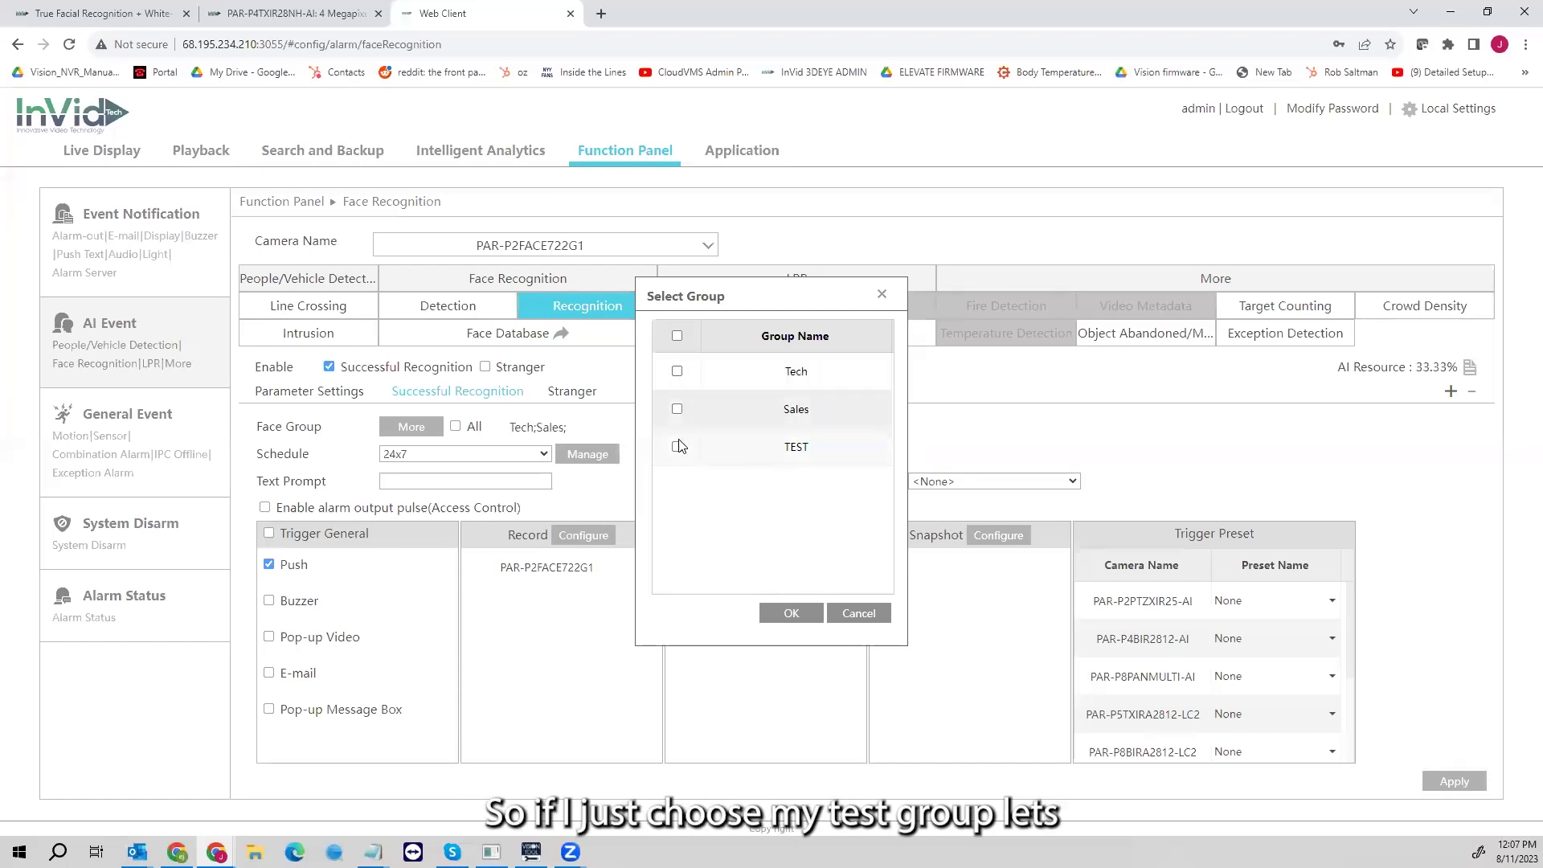
{"action": "left_click", "coordinate": [678, 447]}
{"action": "left_click", "coordinate": [791, 613]}
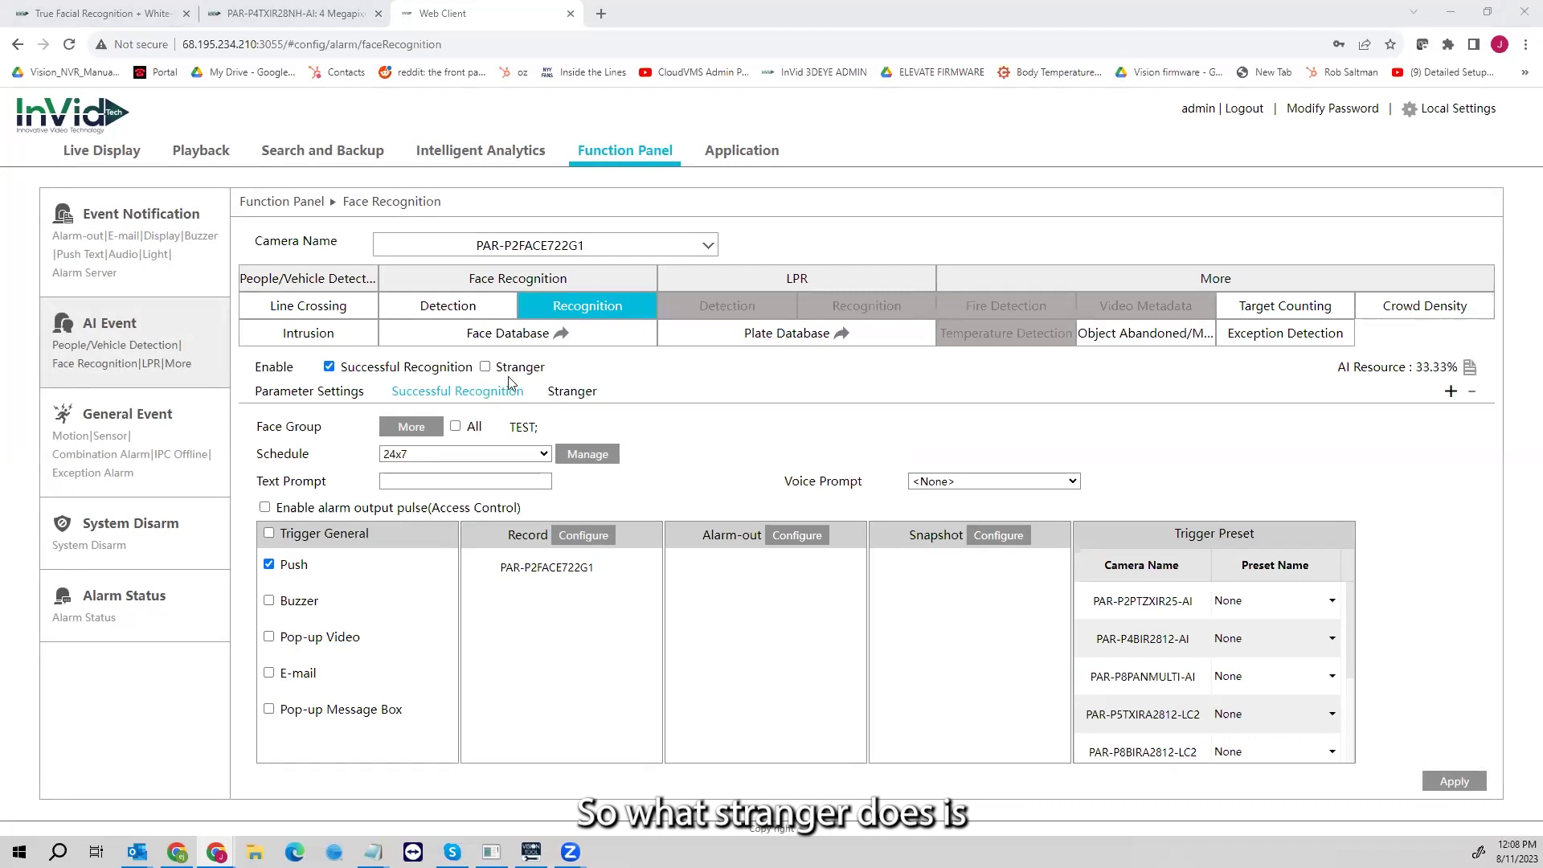
Step: Re-check Stranger, keep its schedule at 24x7, and open the Face Database
{"action": "left_click", "coordinate": [486, 367]}
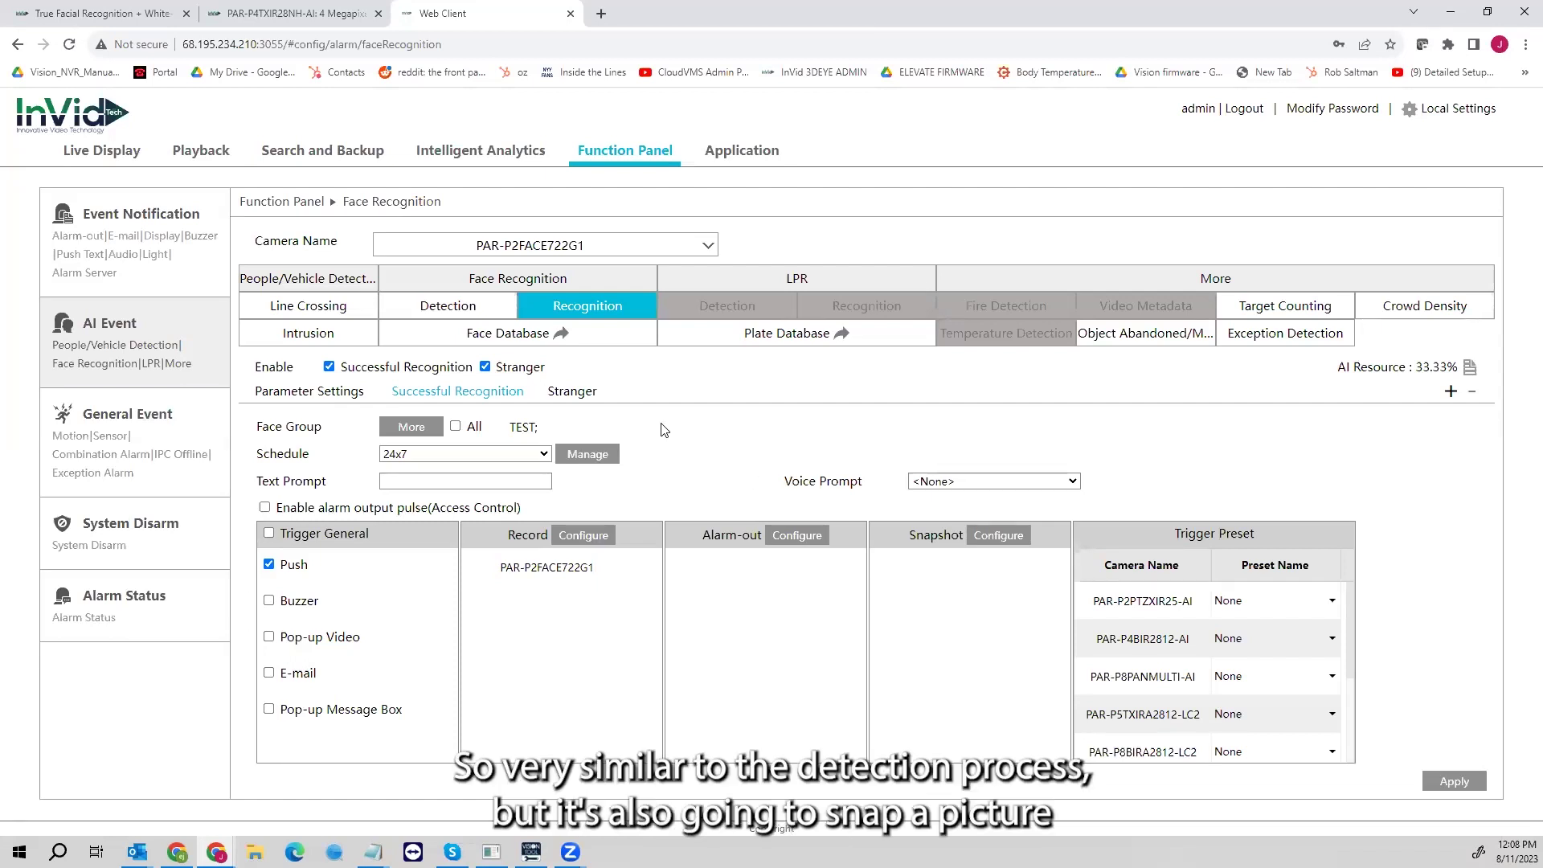
{"action": "left_click", "coordinate": [588, 397]}
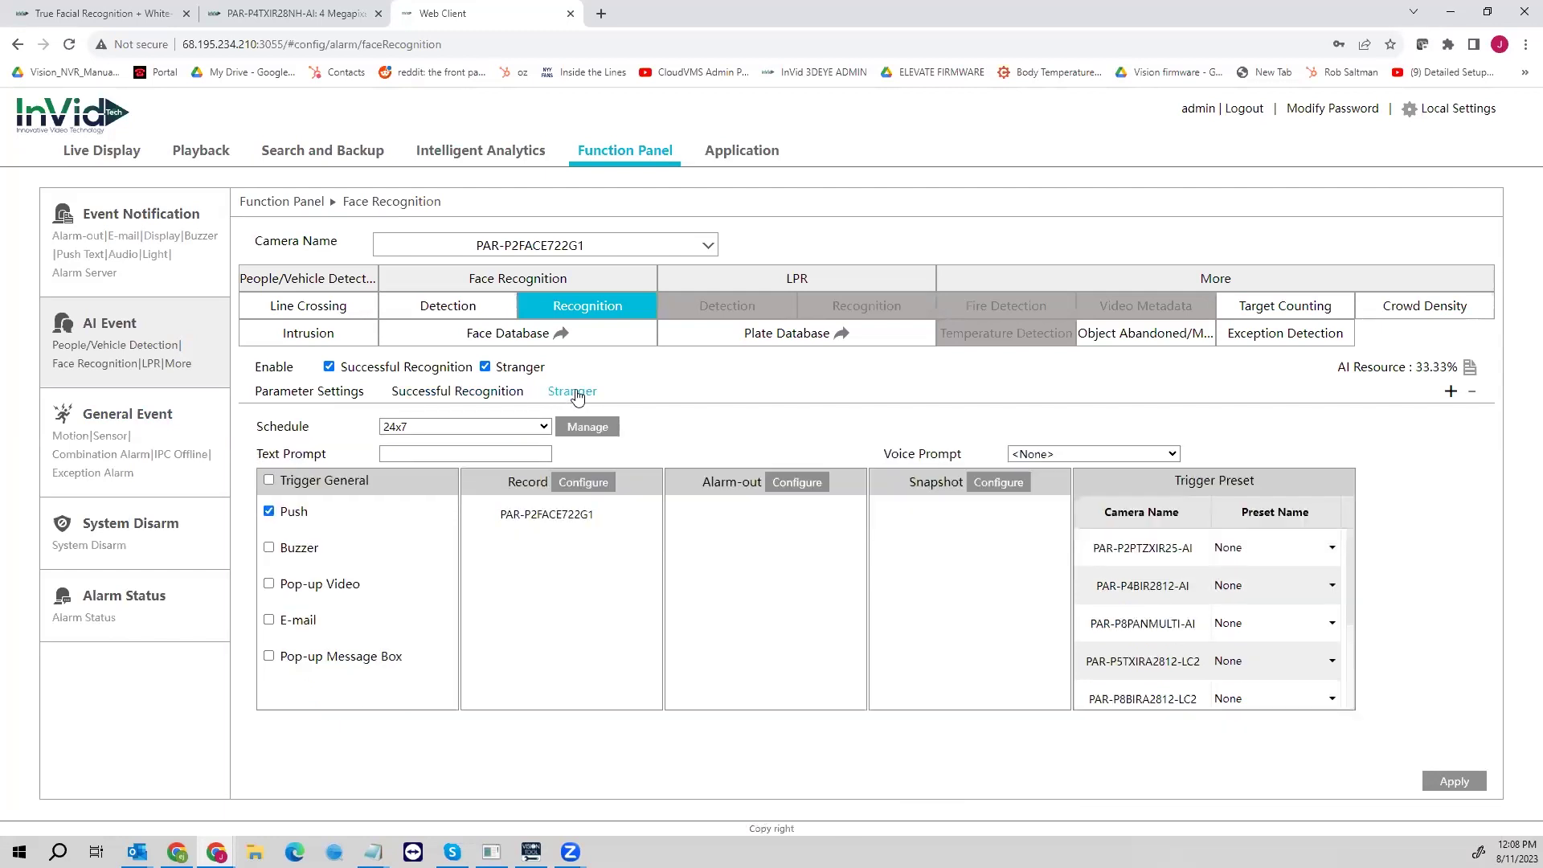
{"action": "left_click", "coordinate": [477, 426]}
{"action": "left_click", "coordinate": [477, 426]}
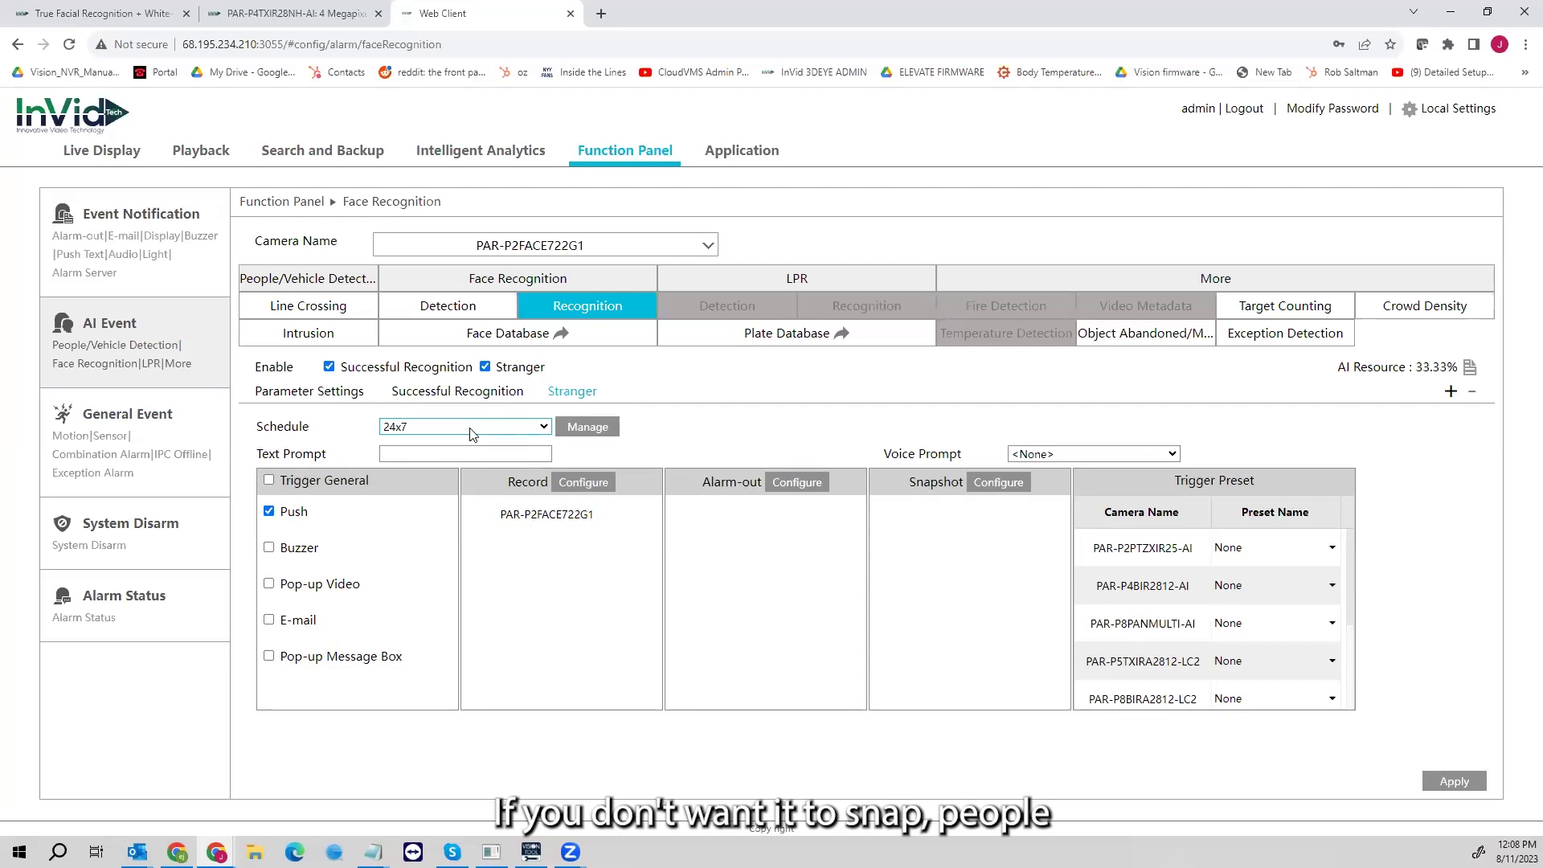
{"action": "left_click", "coordinate": [473, 430]}
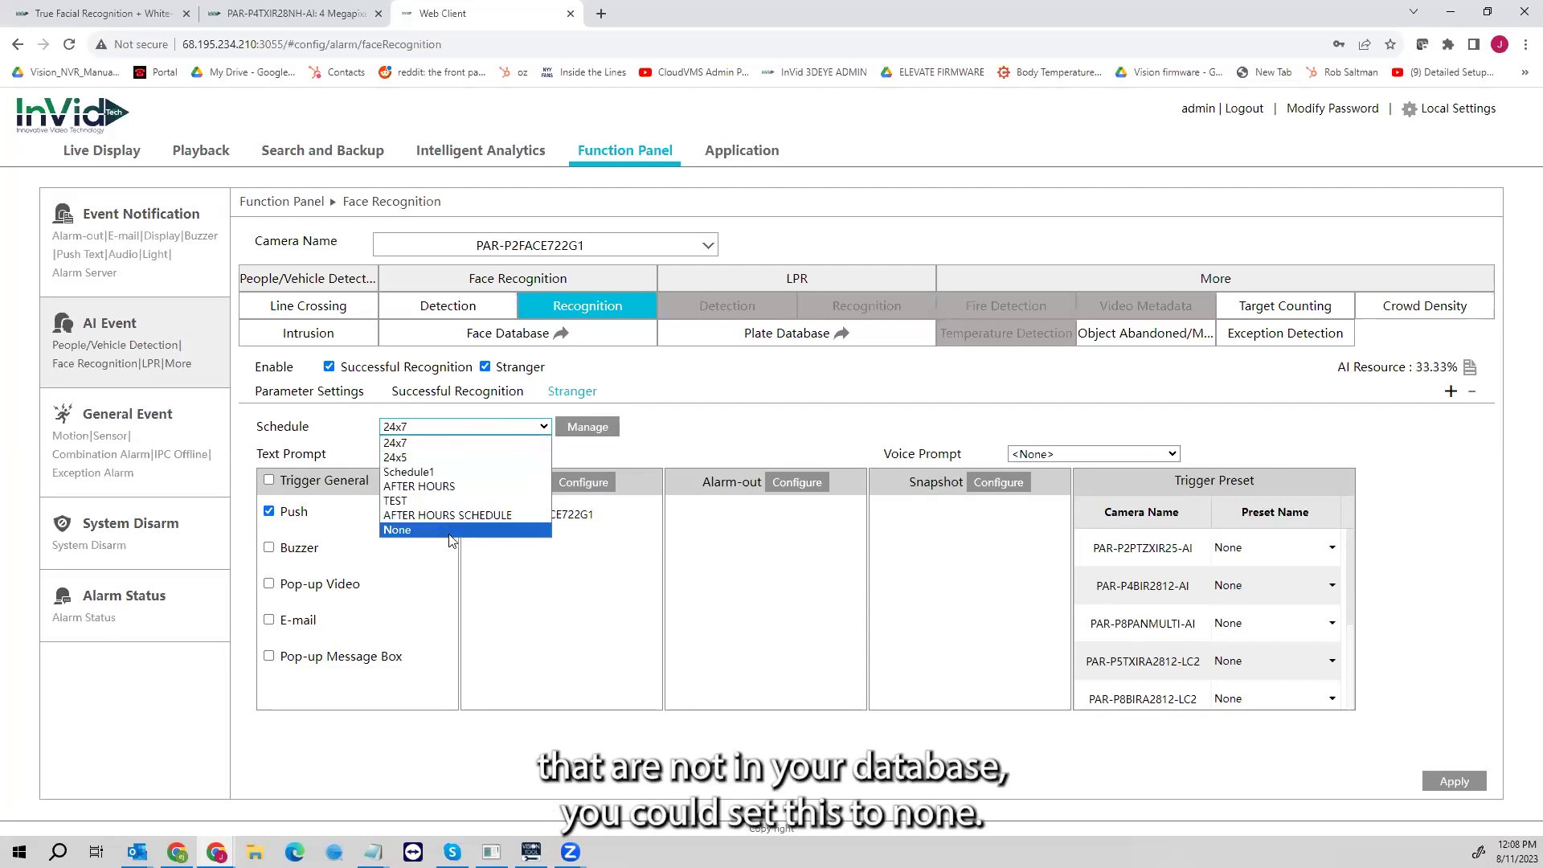
{"action": "left_click", "coordinate": [788, 393]}
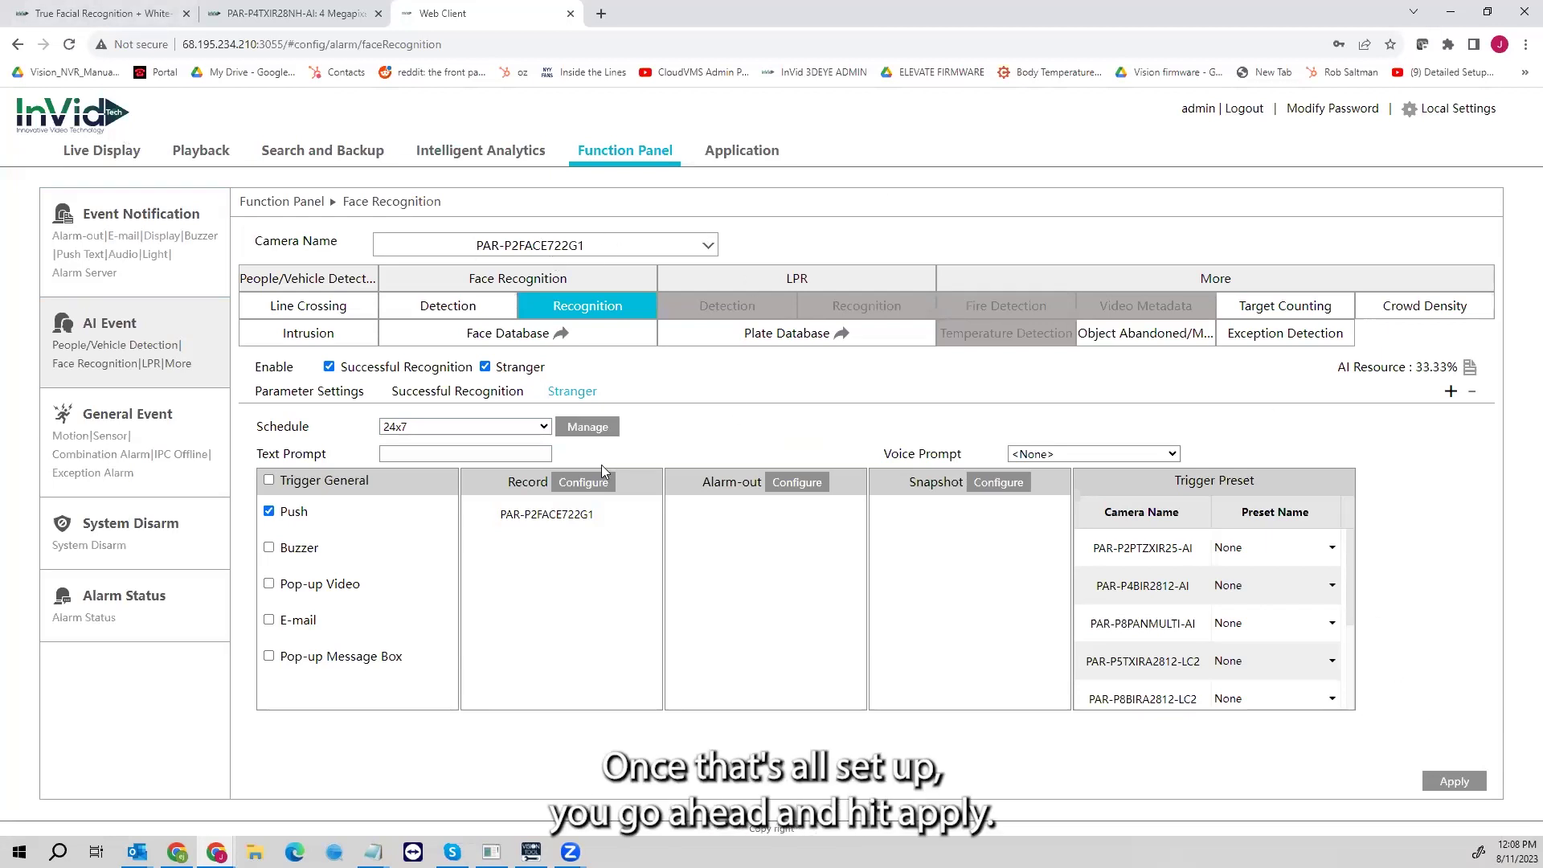
{"action": "left_click", "coordinate": [483, 336]}
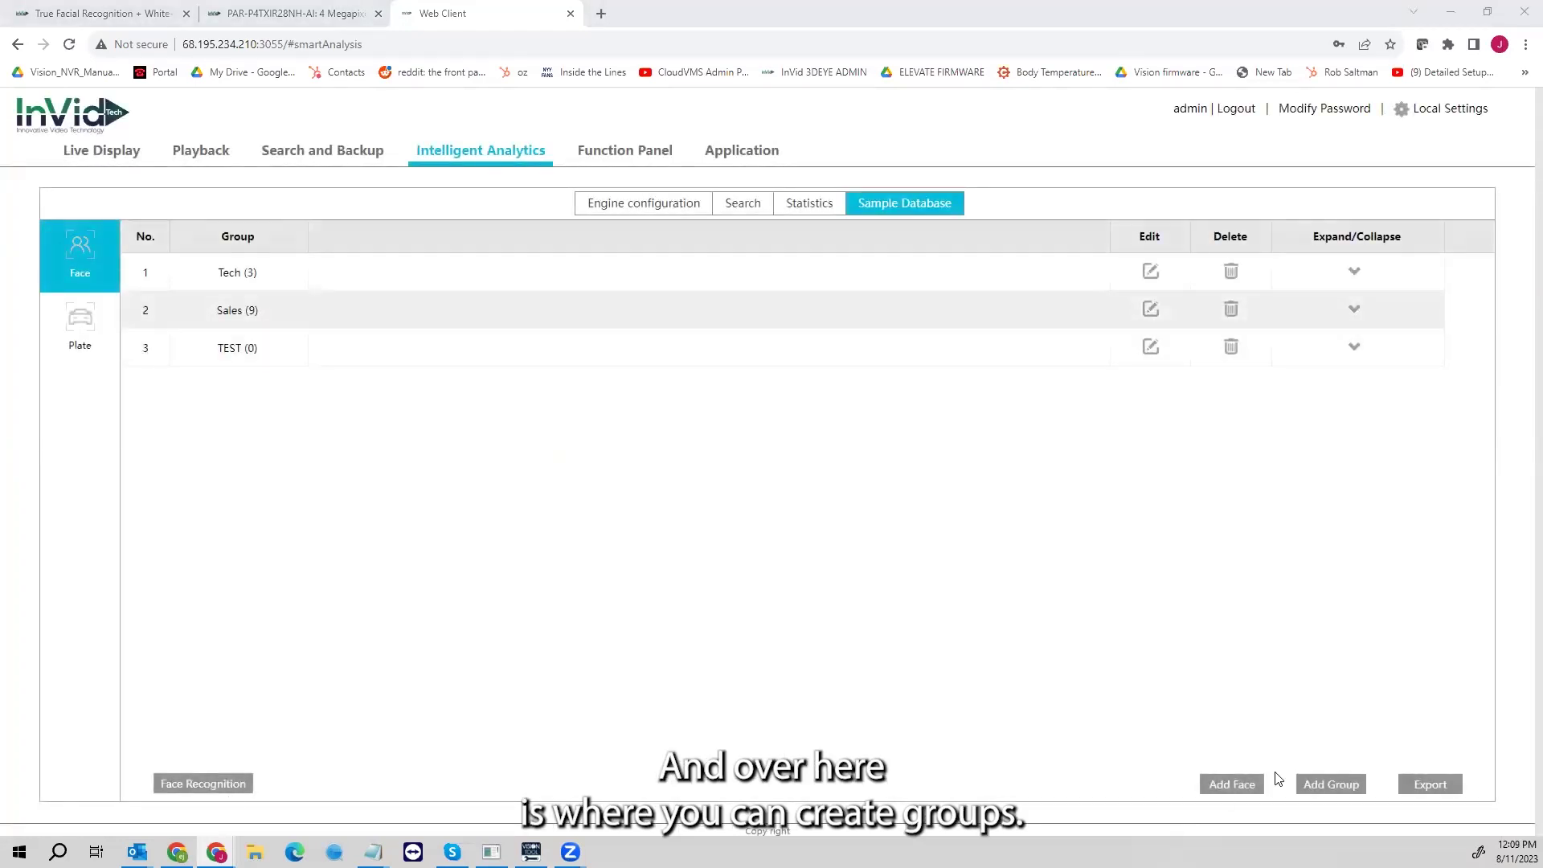
{"action": "left_click", "coordinate": [1323, 784]}
{"action": "left_click", "coordinate": [854, 451]}
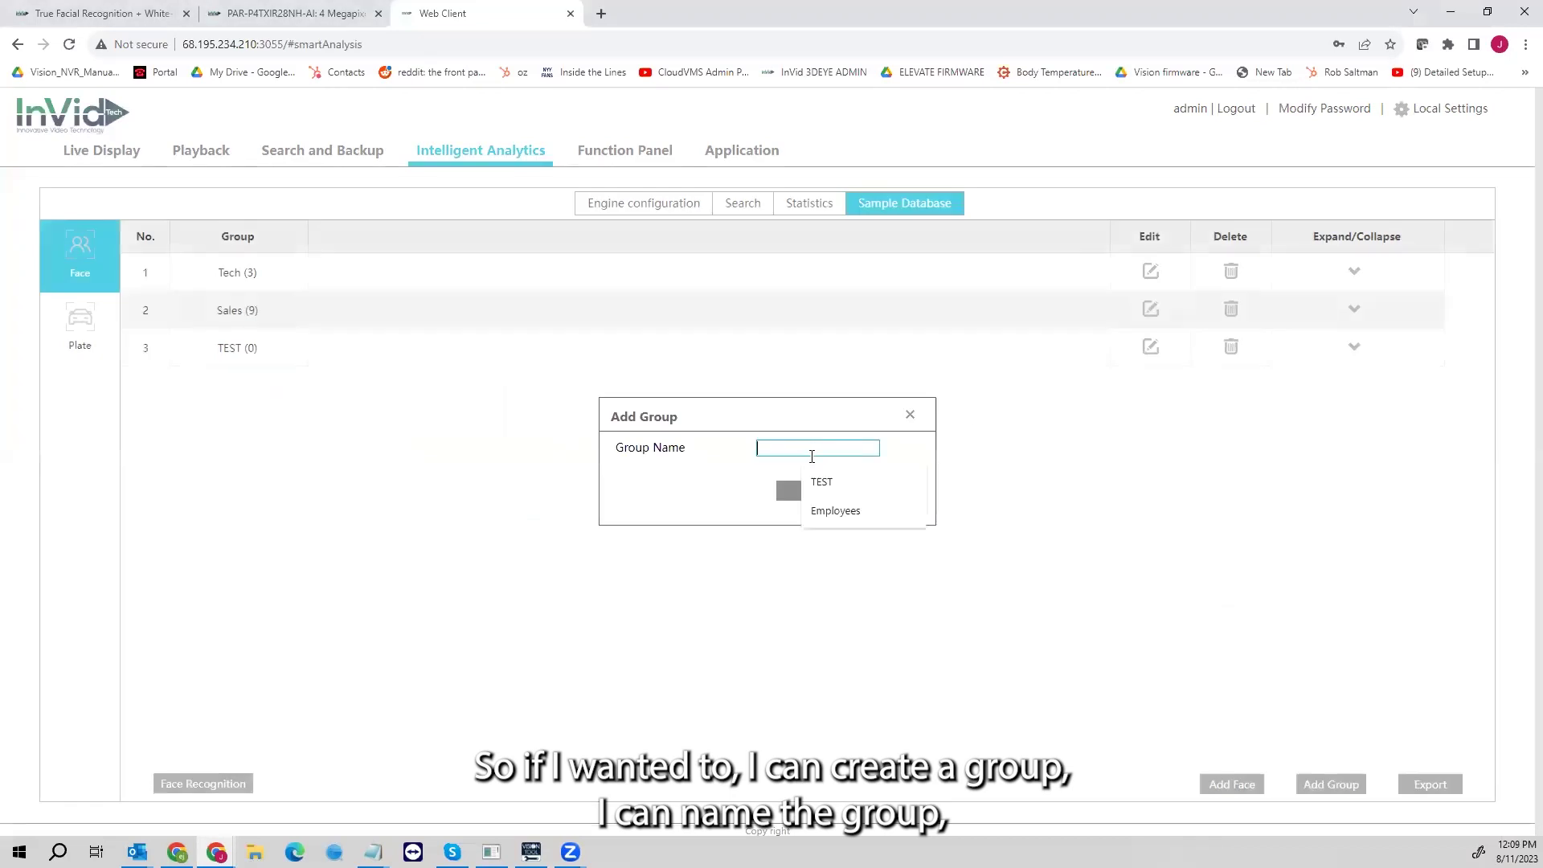
{"action": "type", "text": "TEST2"}
{"action": "left_click", "coordinate": [810, 491]}
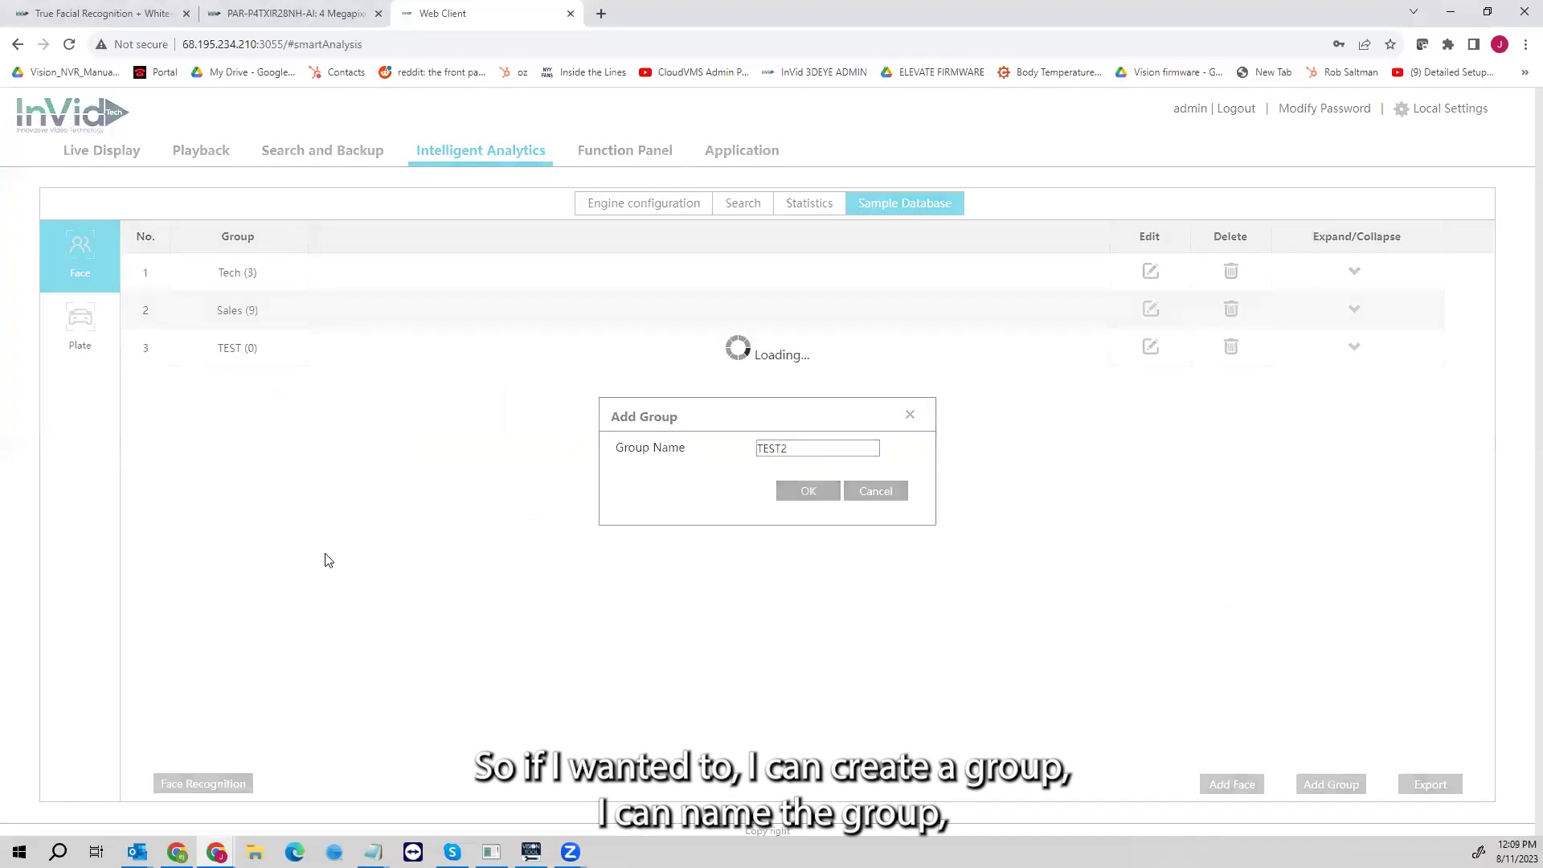
{"action": "left_click", "coordinate": [245, 387]}
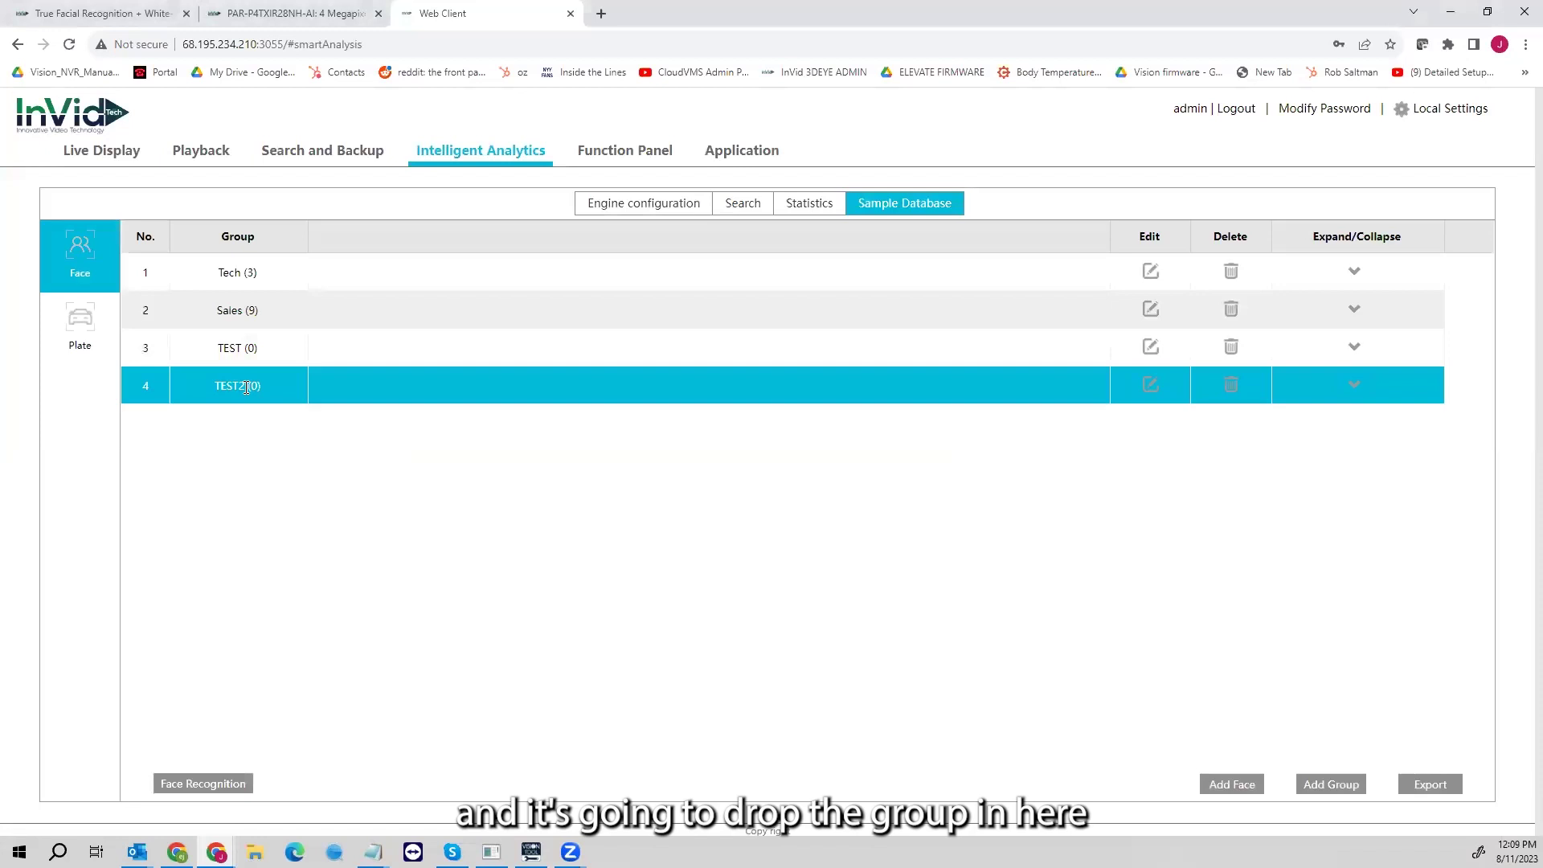
{"action": "left_click", "coordinate": [276, 270]}
{"action": "left_click", "coordinate": [259, 320]}
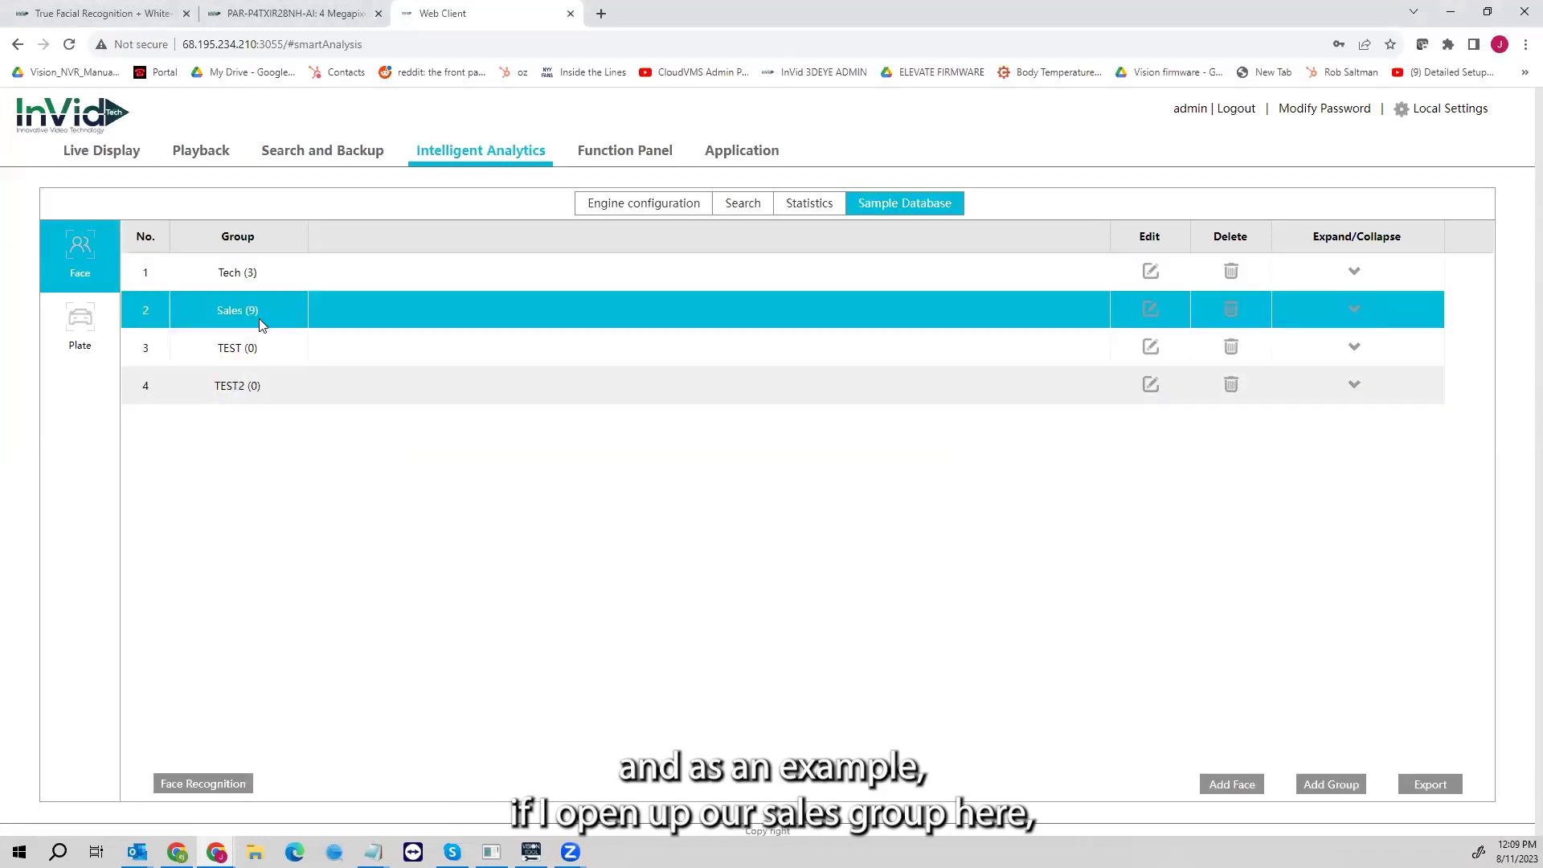
{"action": "left_click", "coordinate": [1355, 310]}
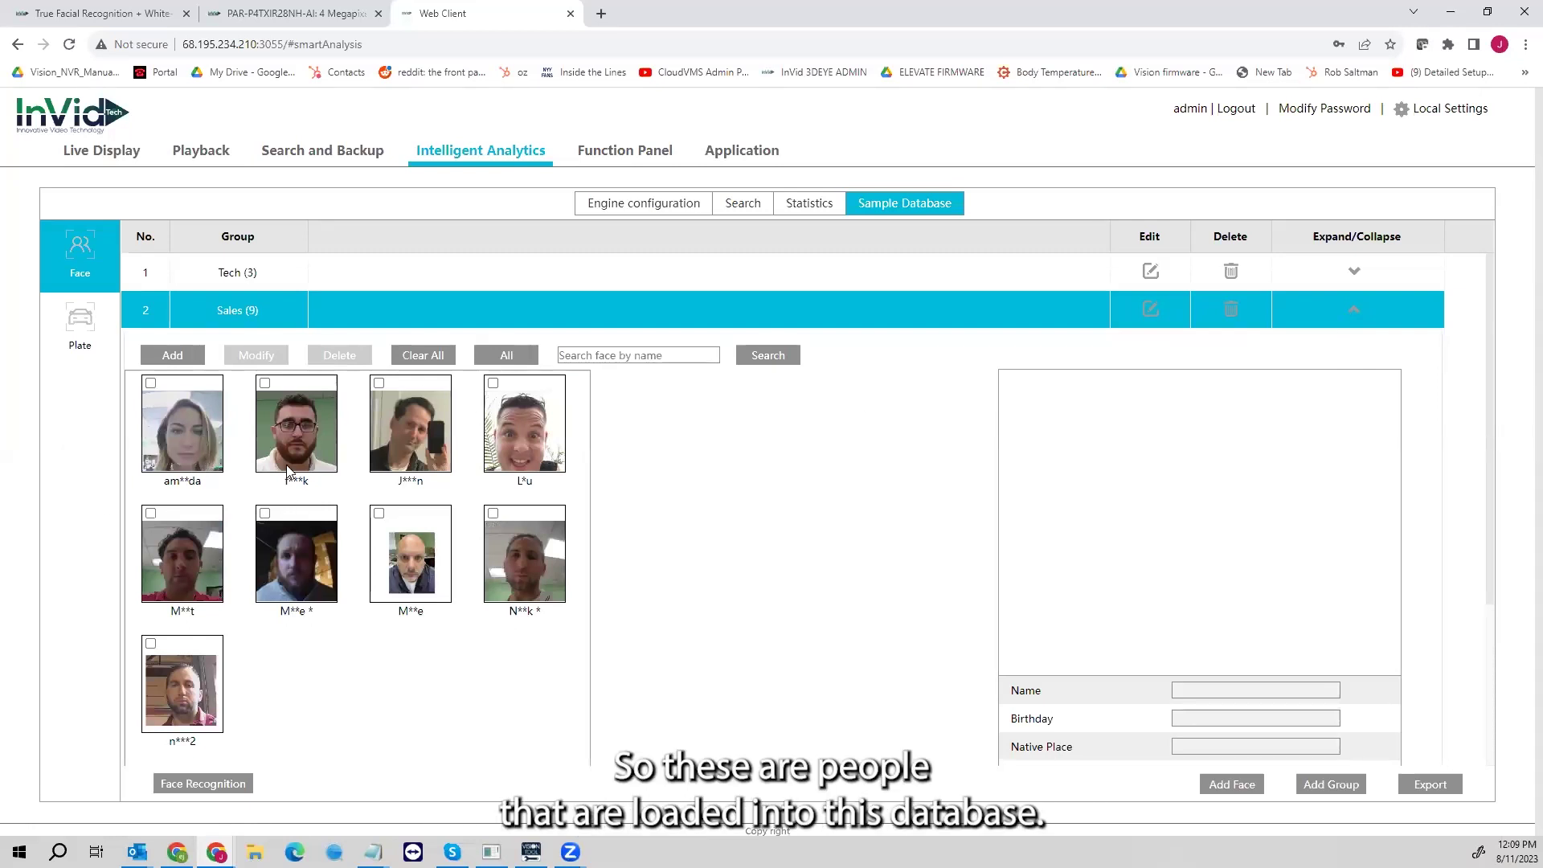
{"action": "scroll", "coordinate": [214, 619], "scroll_direction": "down", "scroll_amount": 1}
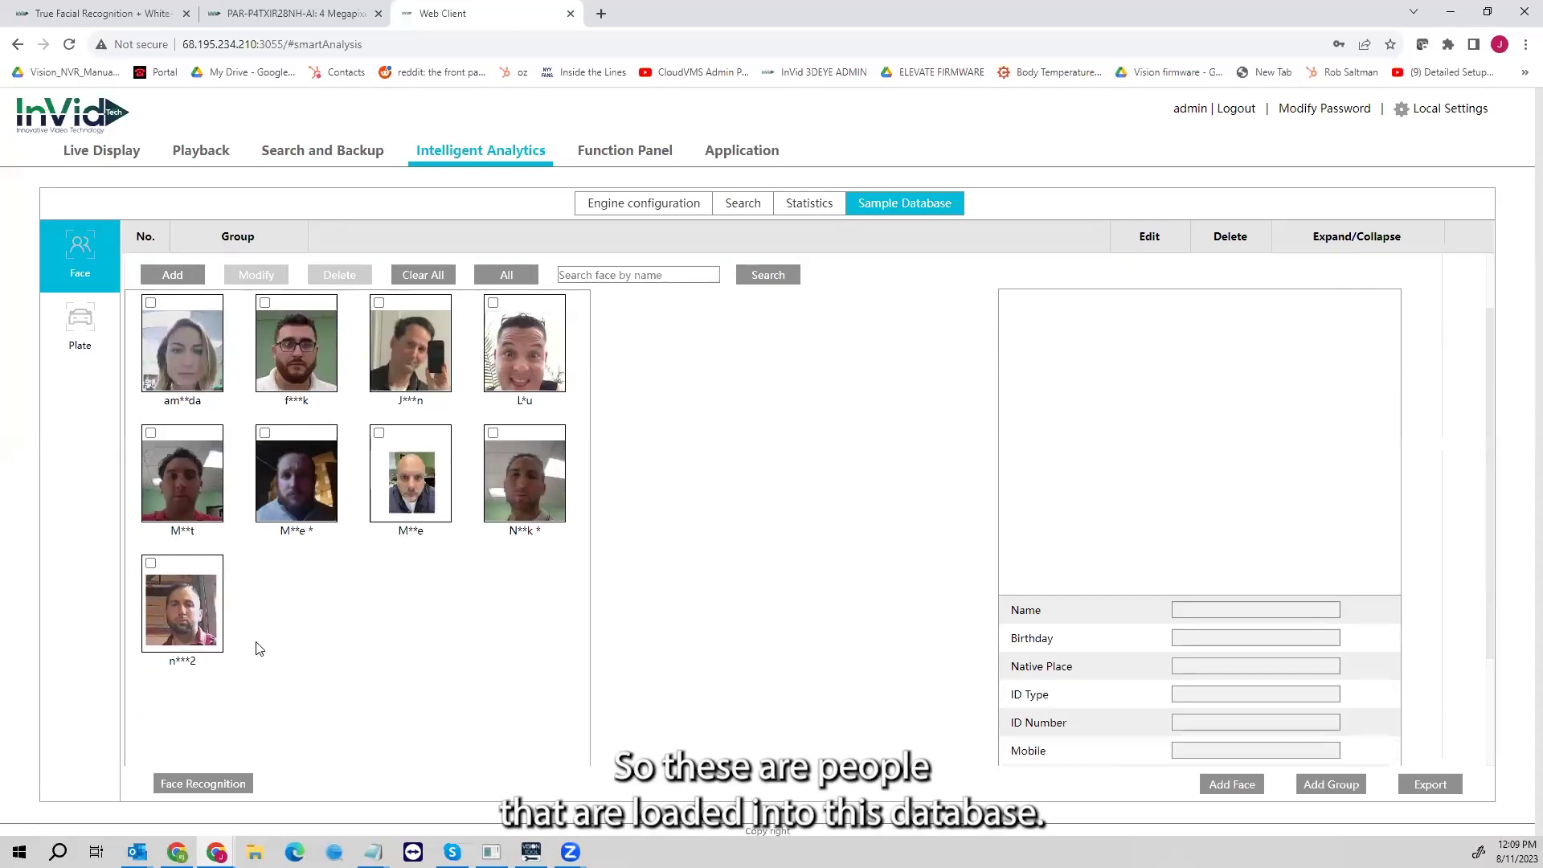
{"action": "scroll", "coordinate": [255, 645], "scroll_direction": "up", "scroll_amount": 1}
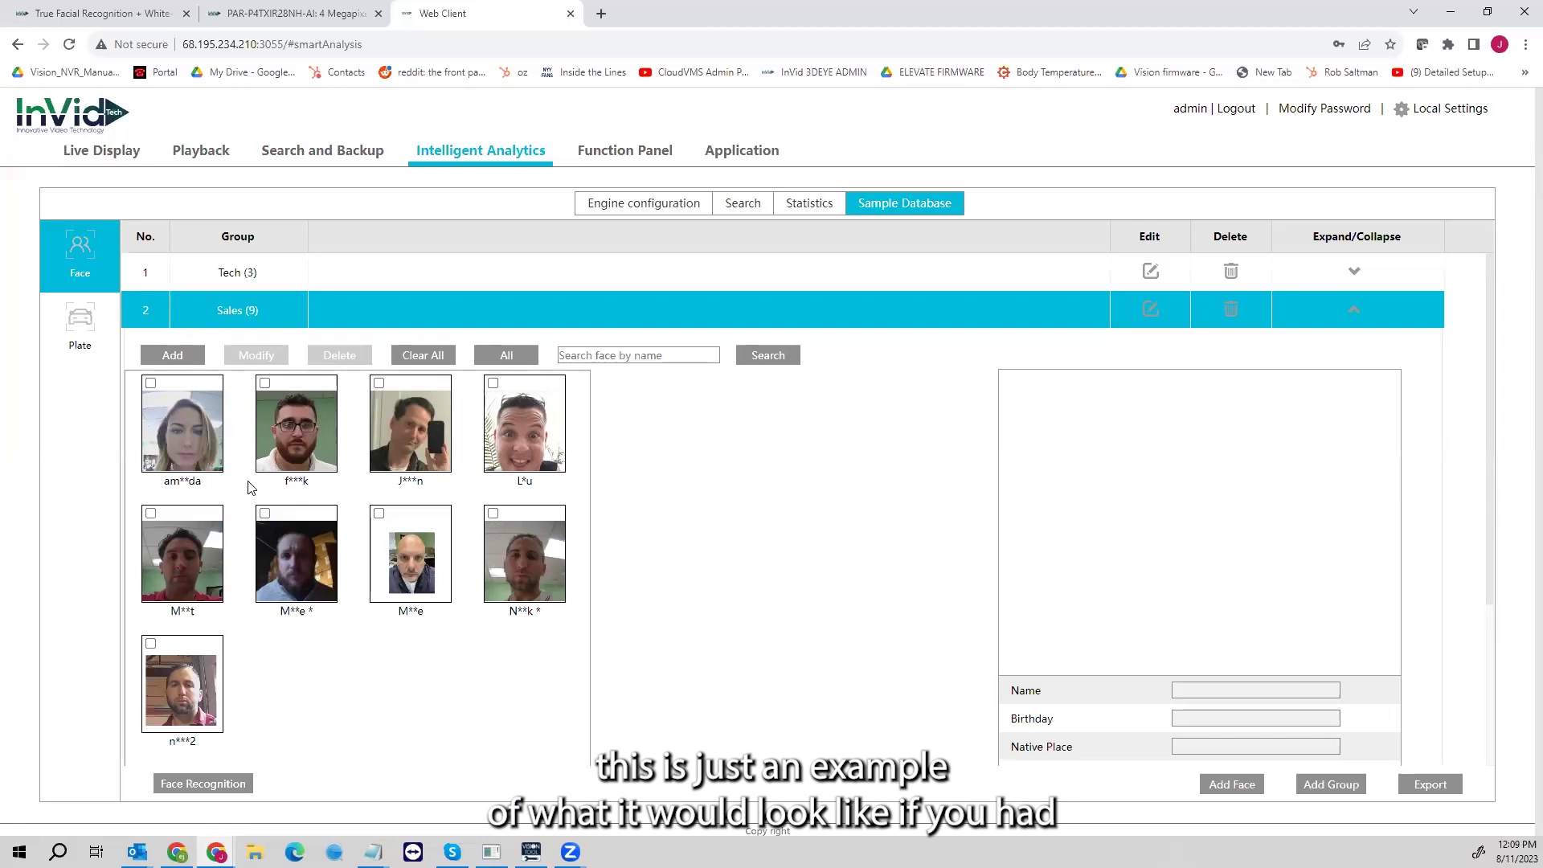
{"action": "left_click", "coordinate": [1240, 787]}
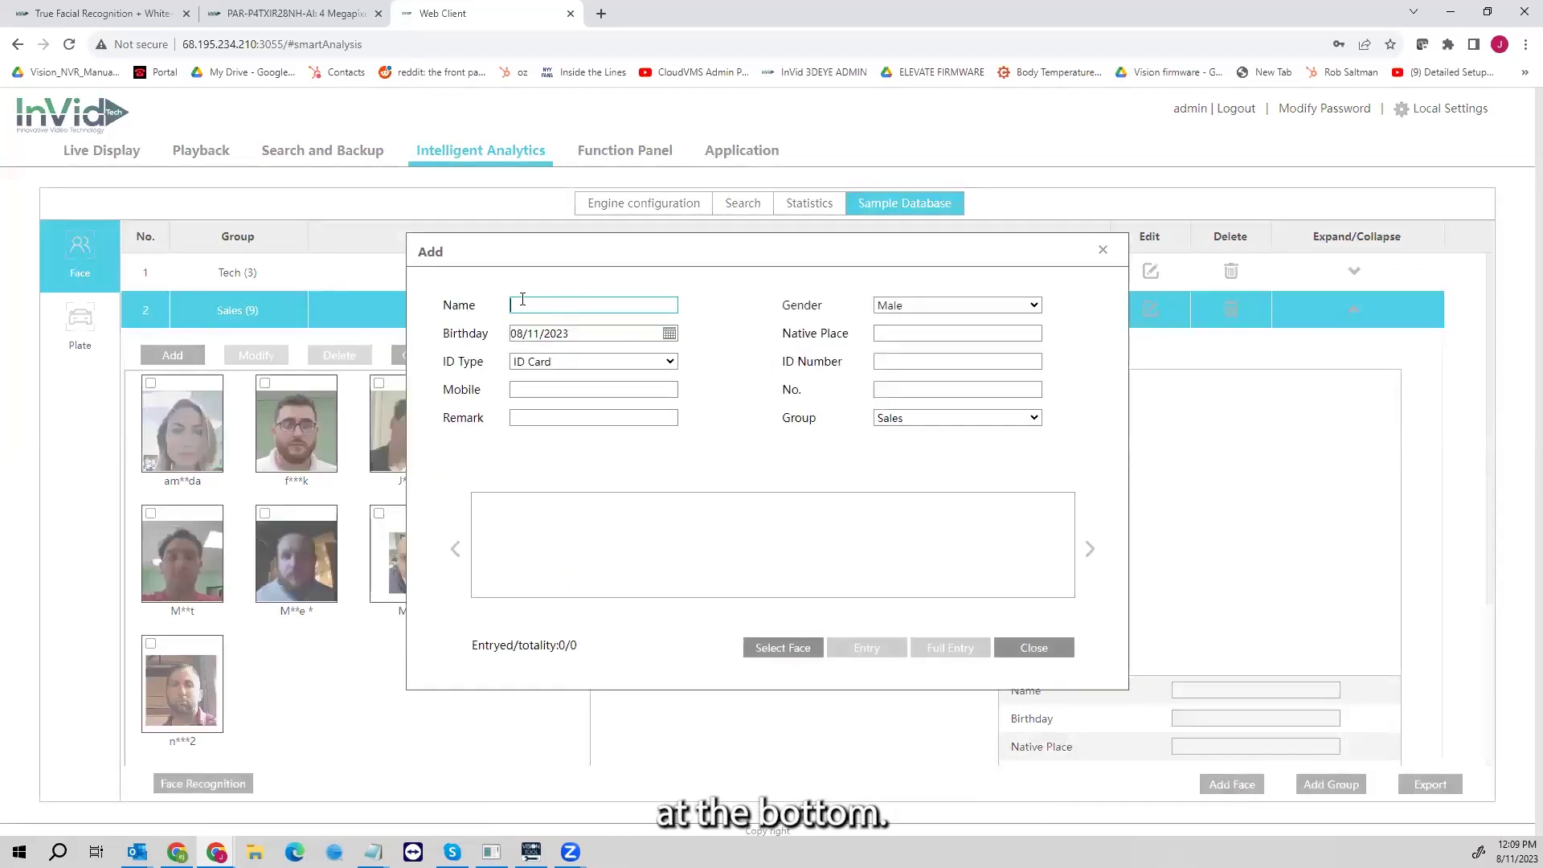
{"action": "left_click", "coordinate": [784, 649]}
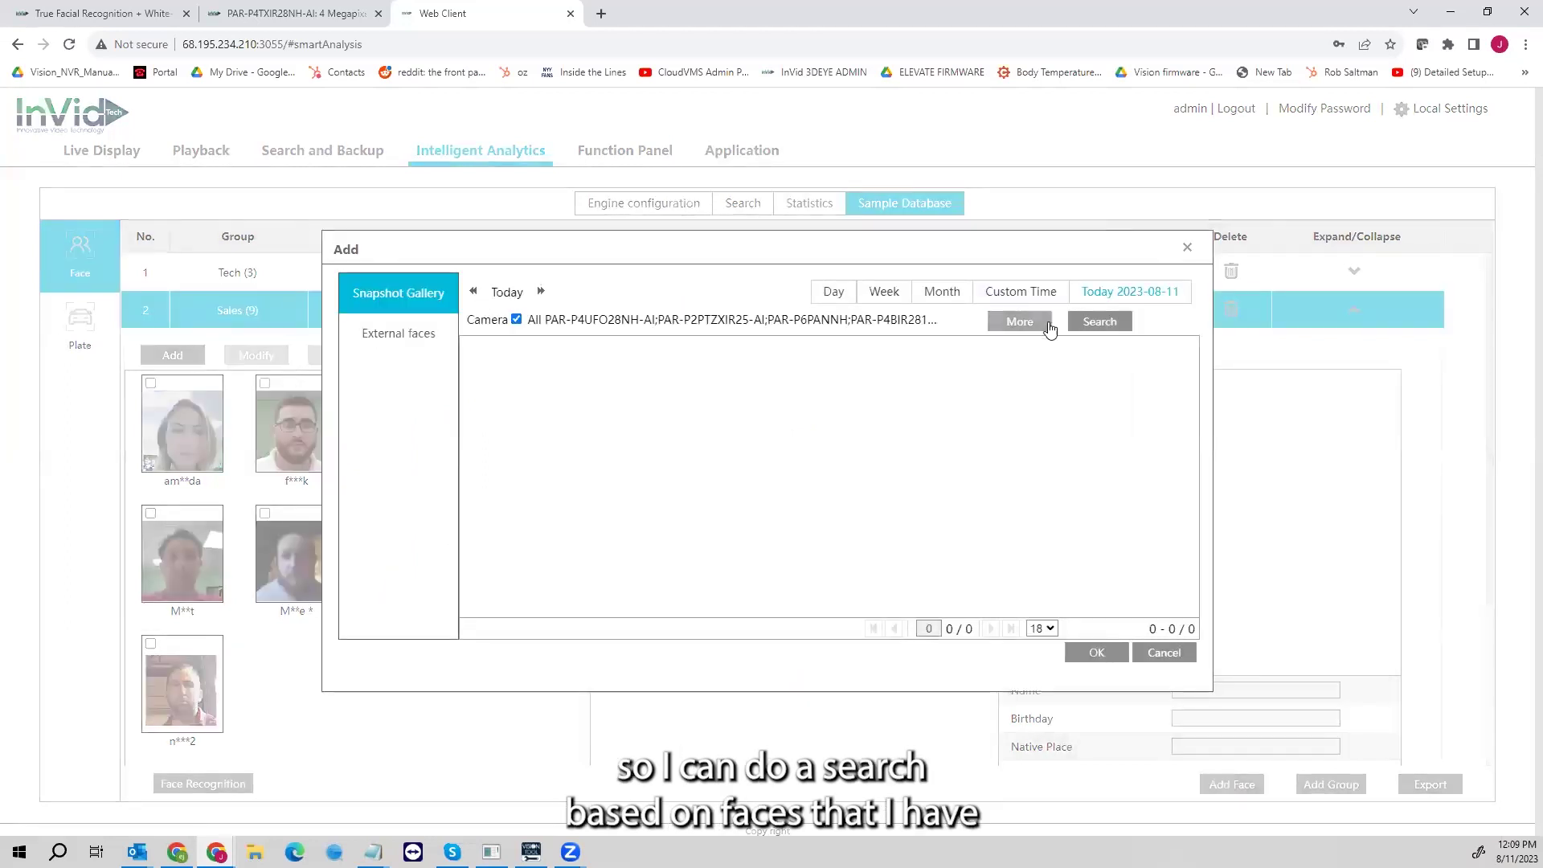
{"action": "left_click", "coordinate": [1100, 322]}
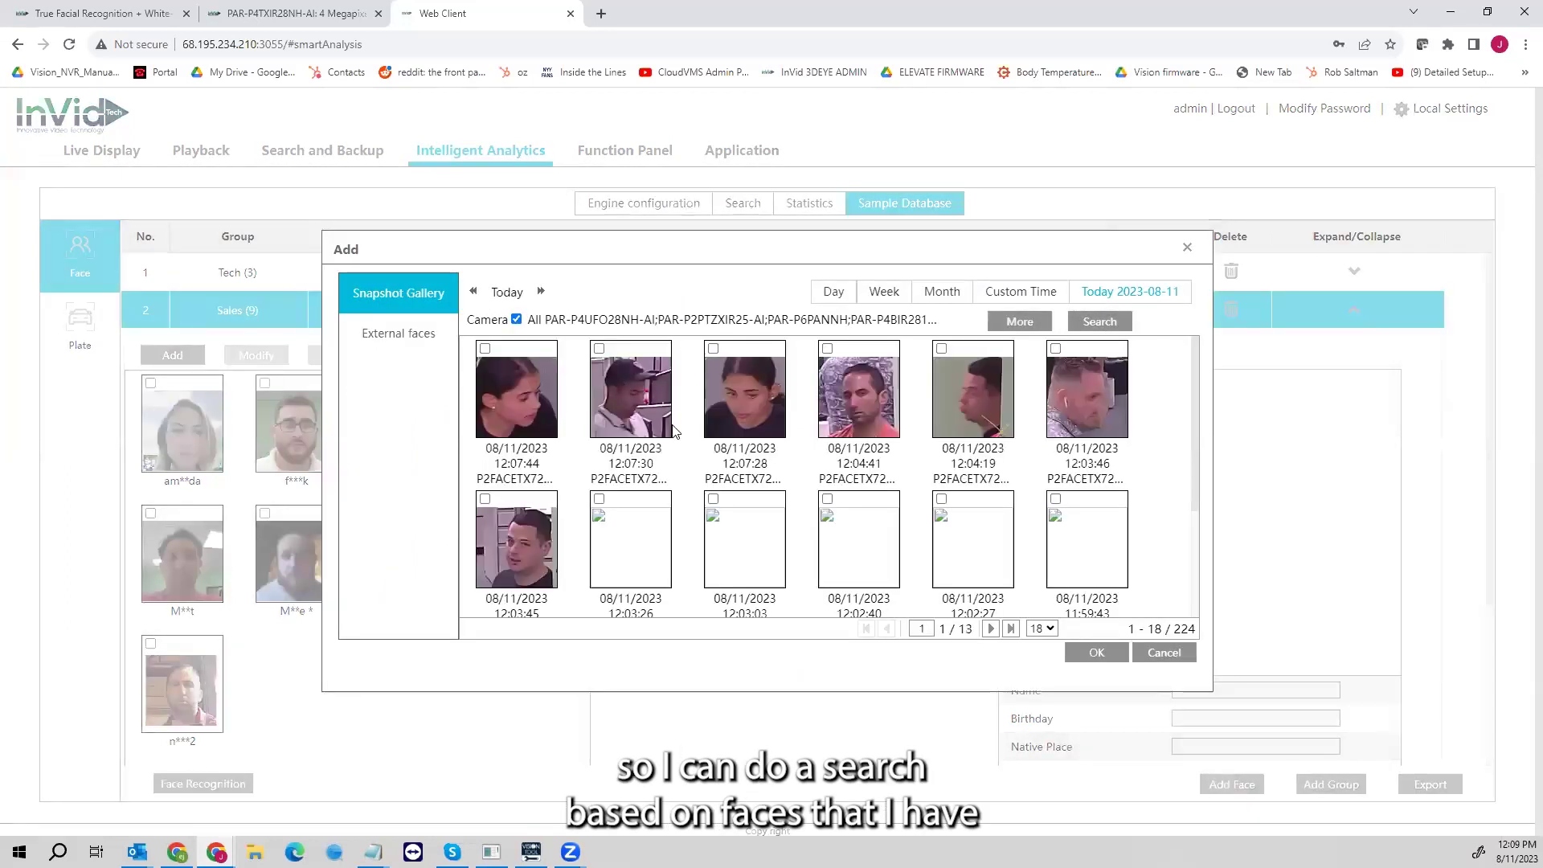
{"action": "scroll", "coordinate": [1001, 508], "scroll_direction": "down", "scroll_amount": 2}
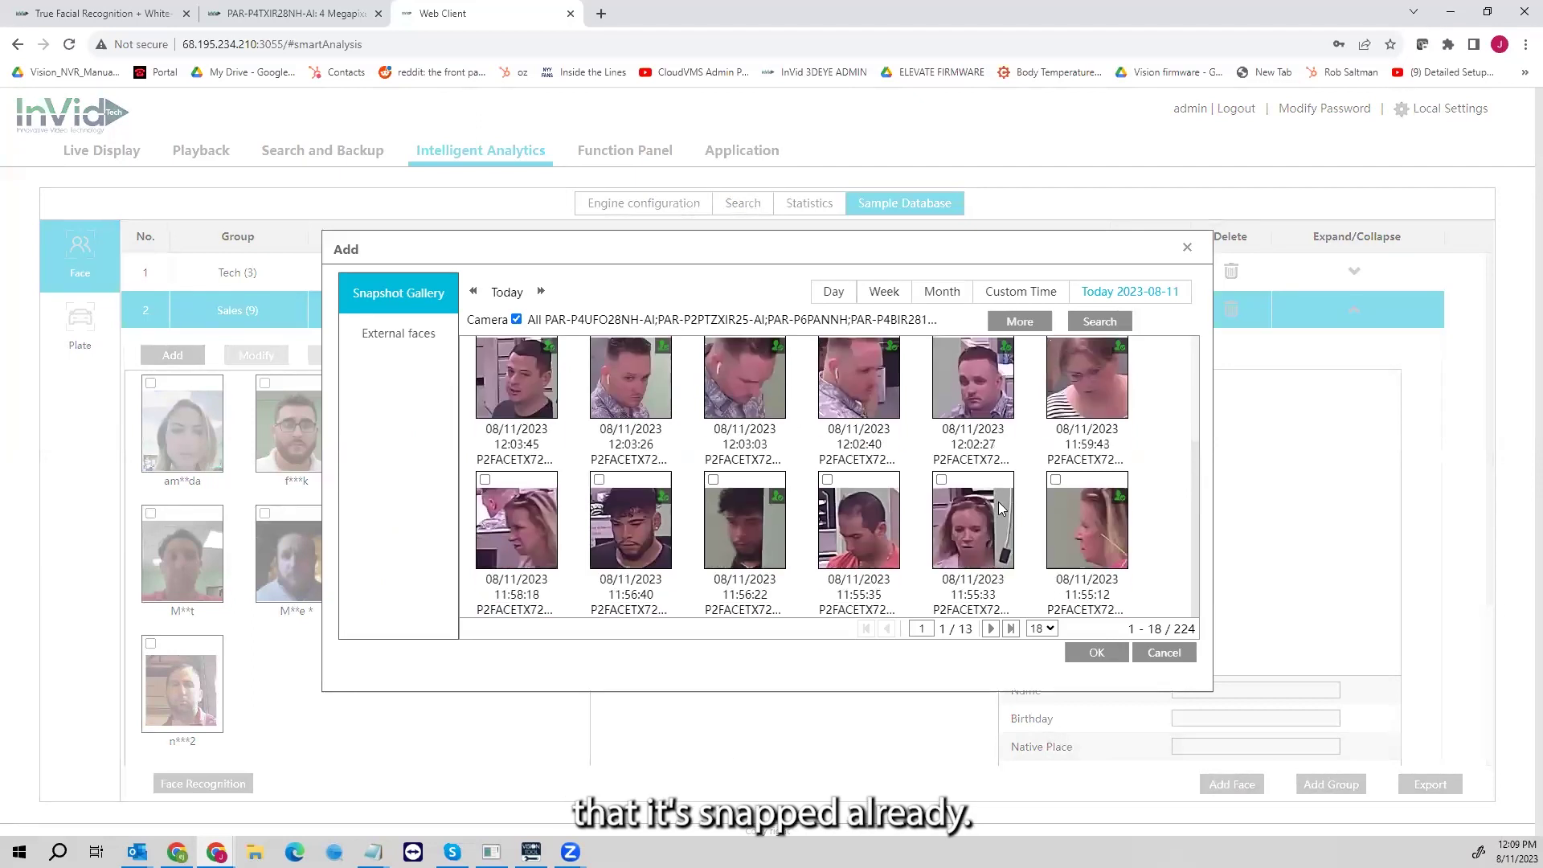
{"action": "scroll", "coordinate": [915, 504], "scroll_direction": "up", "scroll_amount": 2}
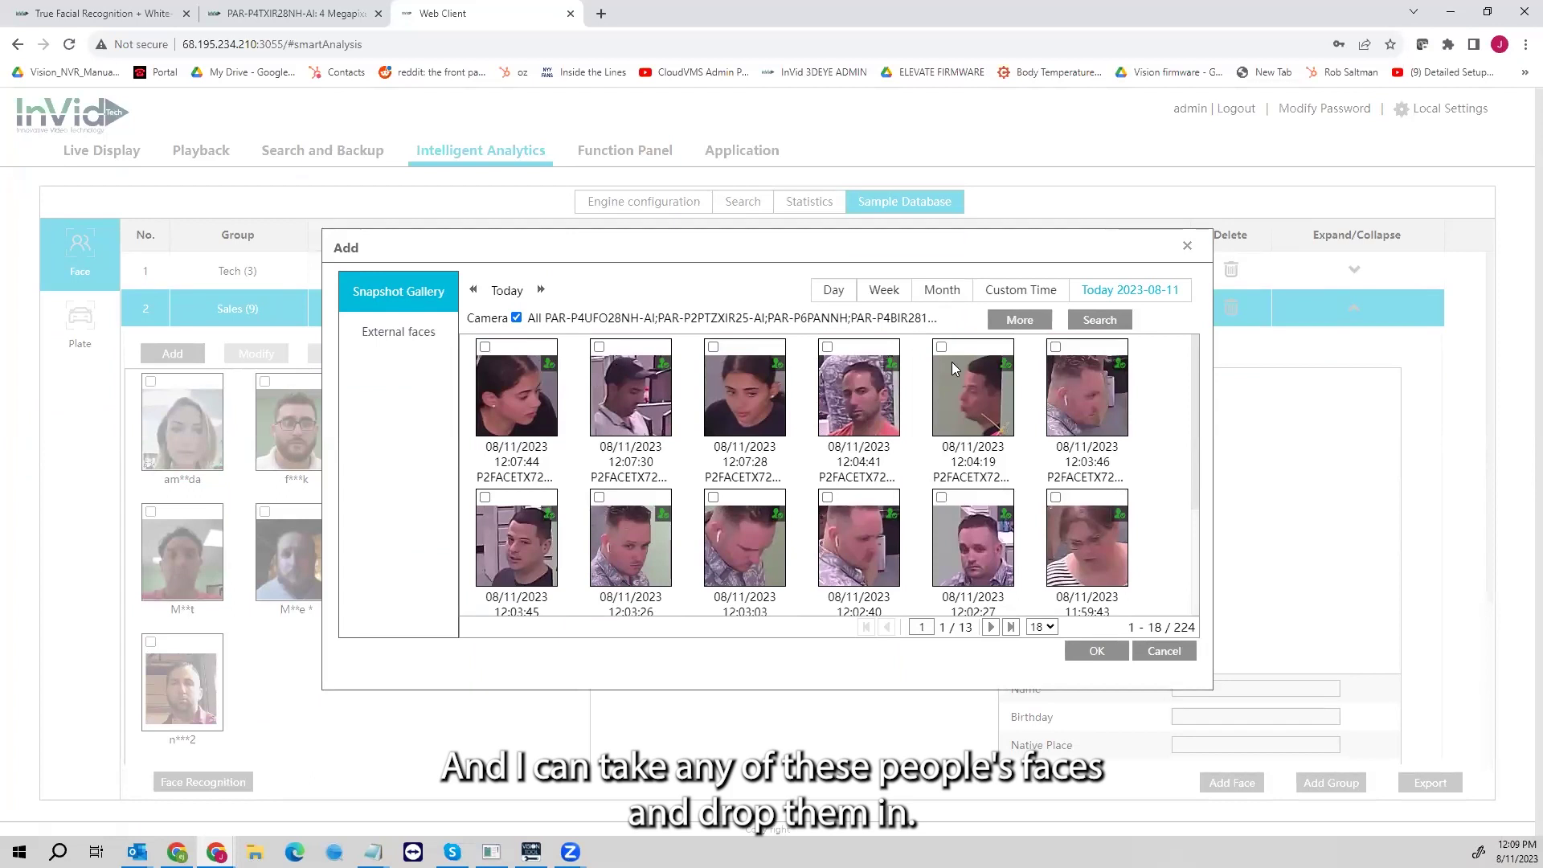
{"action": "left_click", "coordinate": [827, 346]}
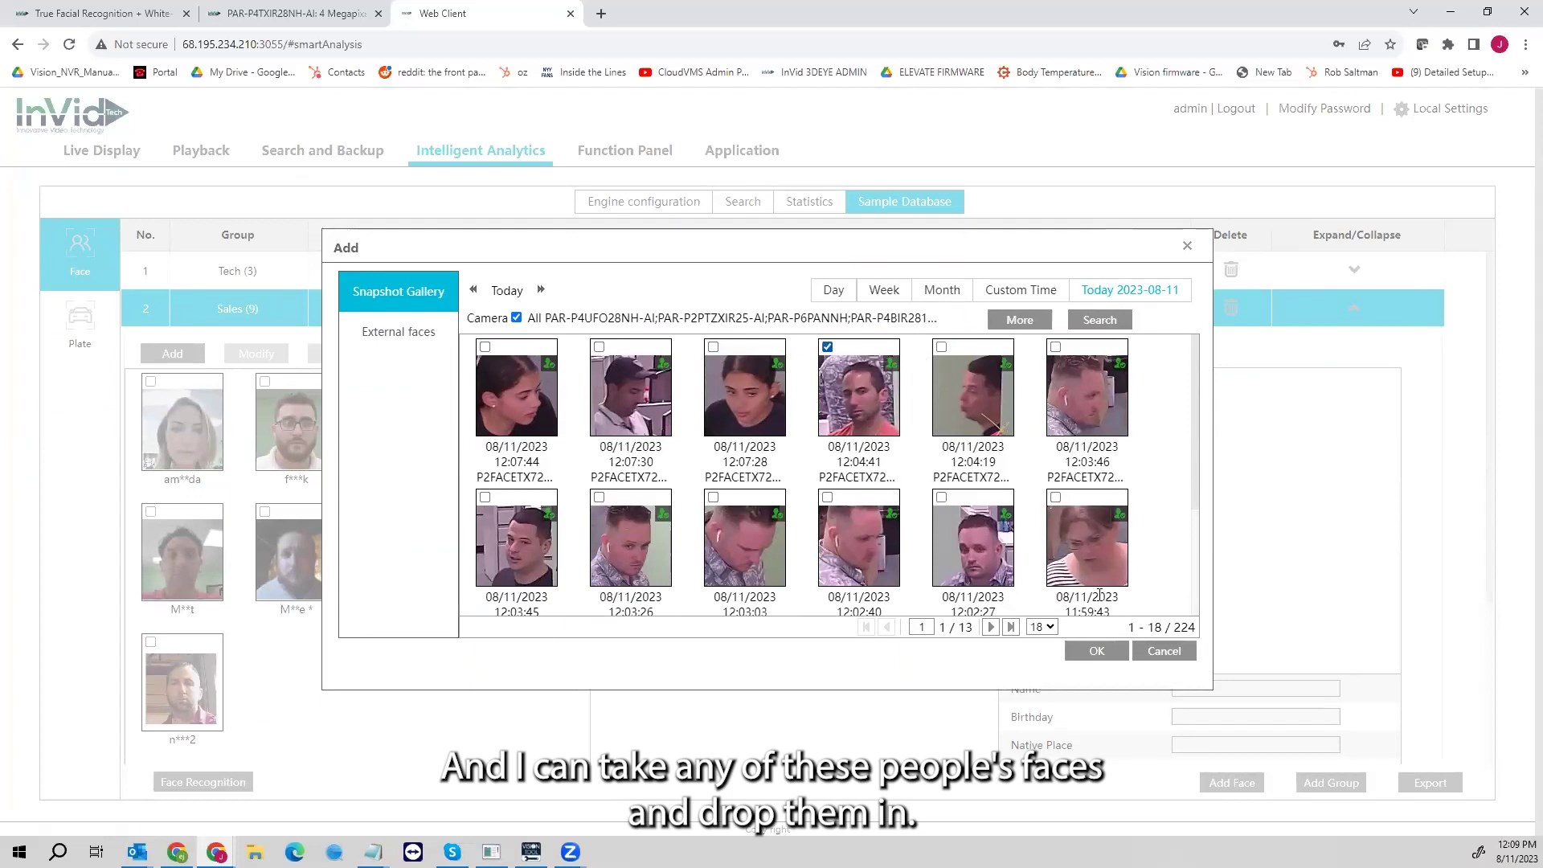
{"action": "left_click", "coordinate": [827, 347]}
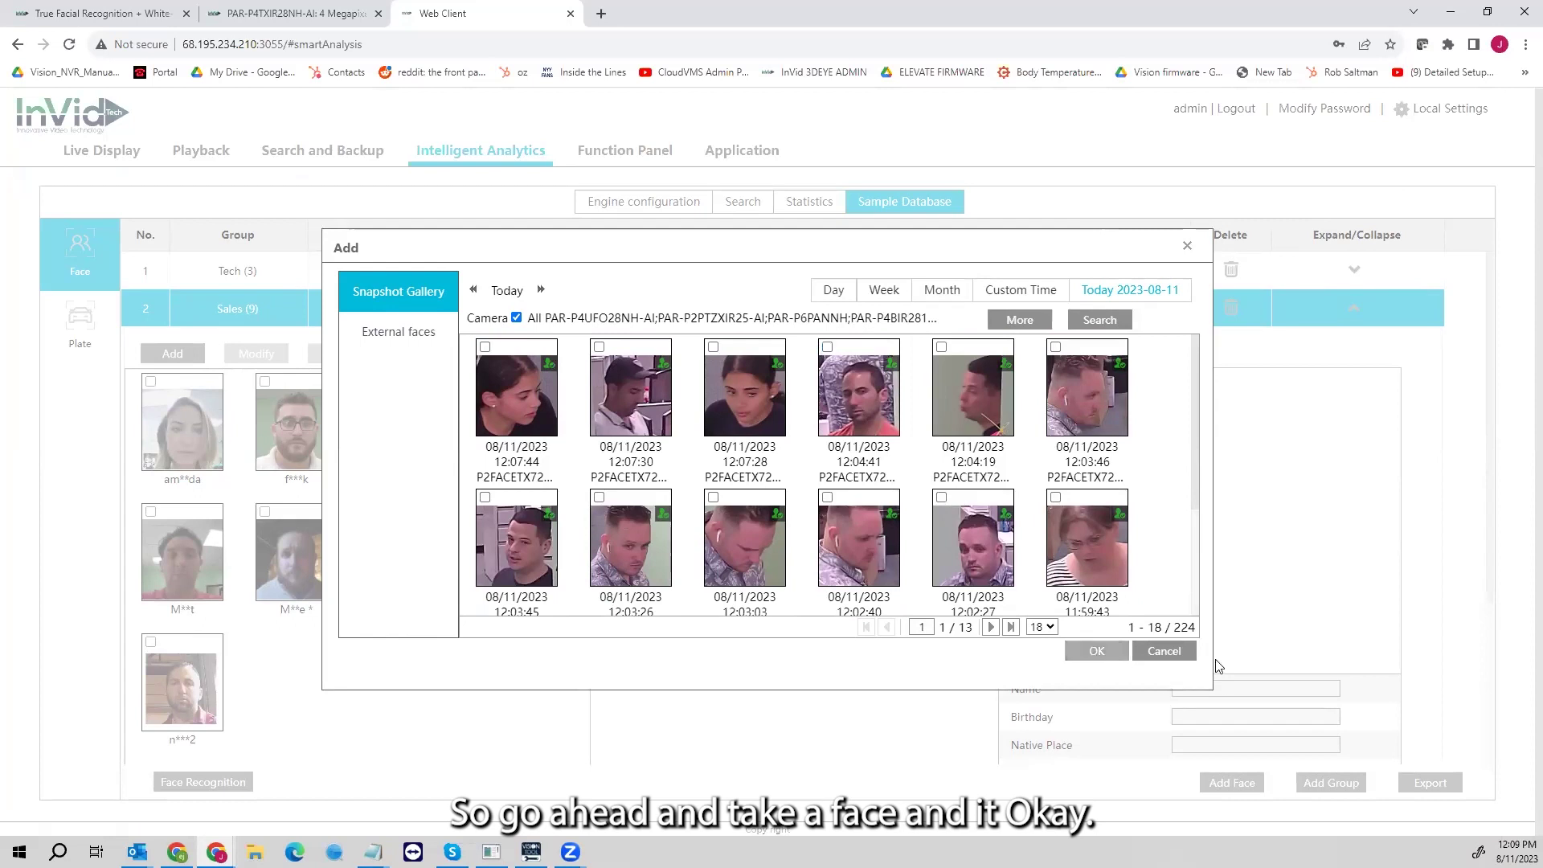
{"action": "left_click", "coordinate": [1164, 651]}
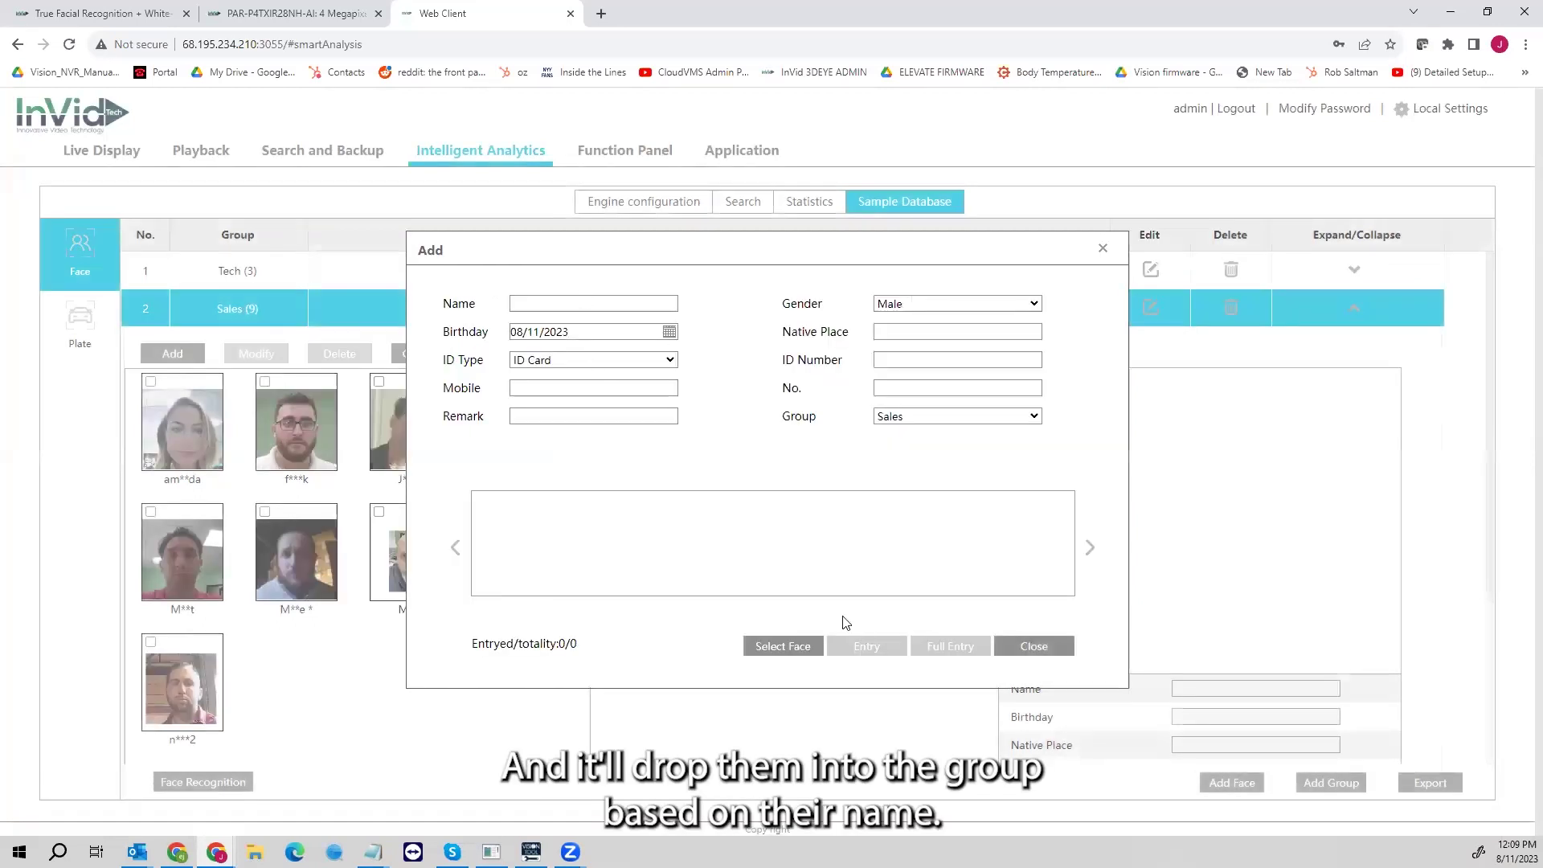
{"action": "left_click", "coordinate": [1031, 646]}
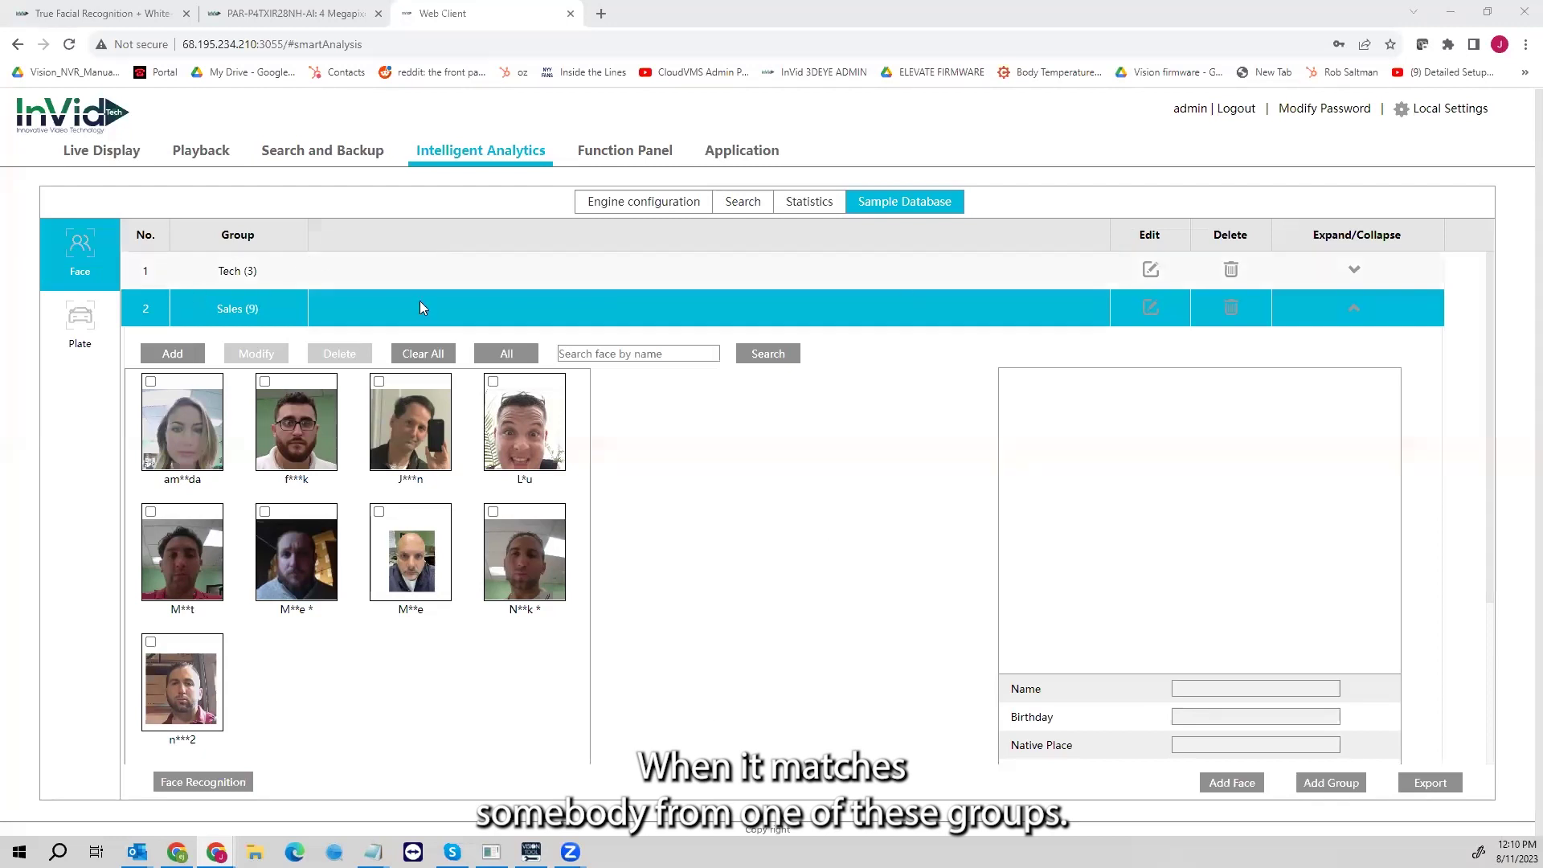
Step: Collapse Sales to list all four groups including TEST and TEST2, then go to the Function Panel home
{"action": "left_click", "coordinate": [1373, 313]}
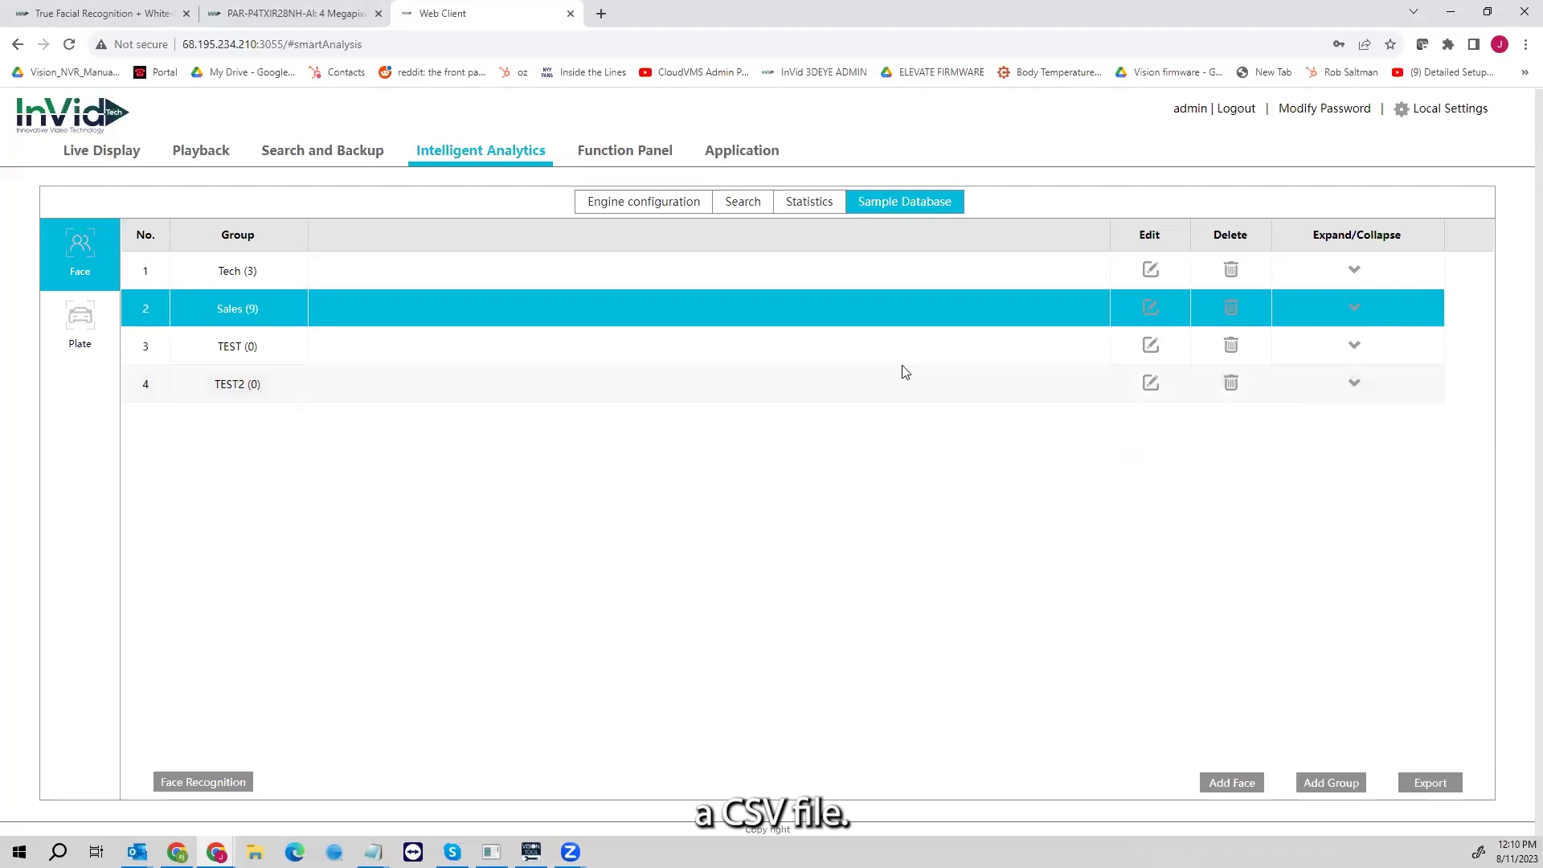
{"action": "left_click", "coordinate": [633, 202]}
{"action": "left_click", "coordinate": [917, 204]}
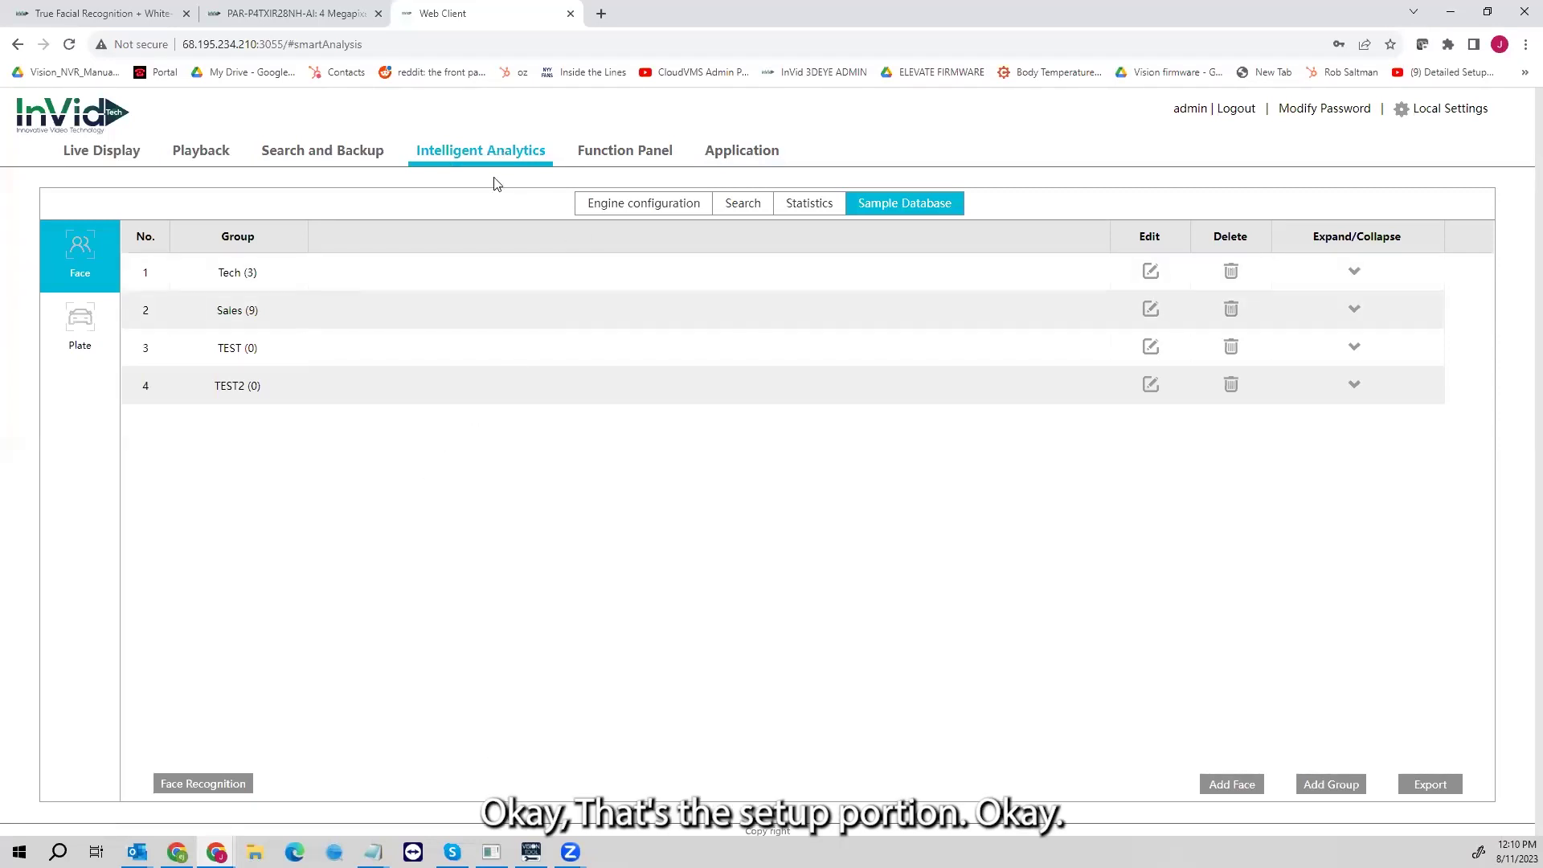
{"action": "left_click_drag", "start_coordinate": [662, 167], "coordinate": [619, 161]}
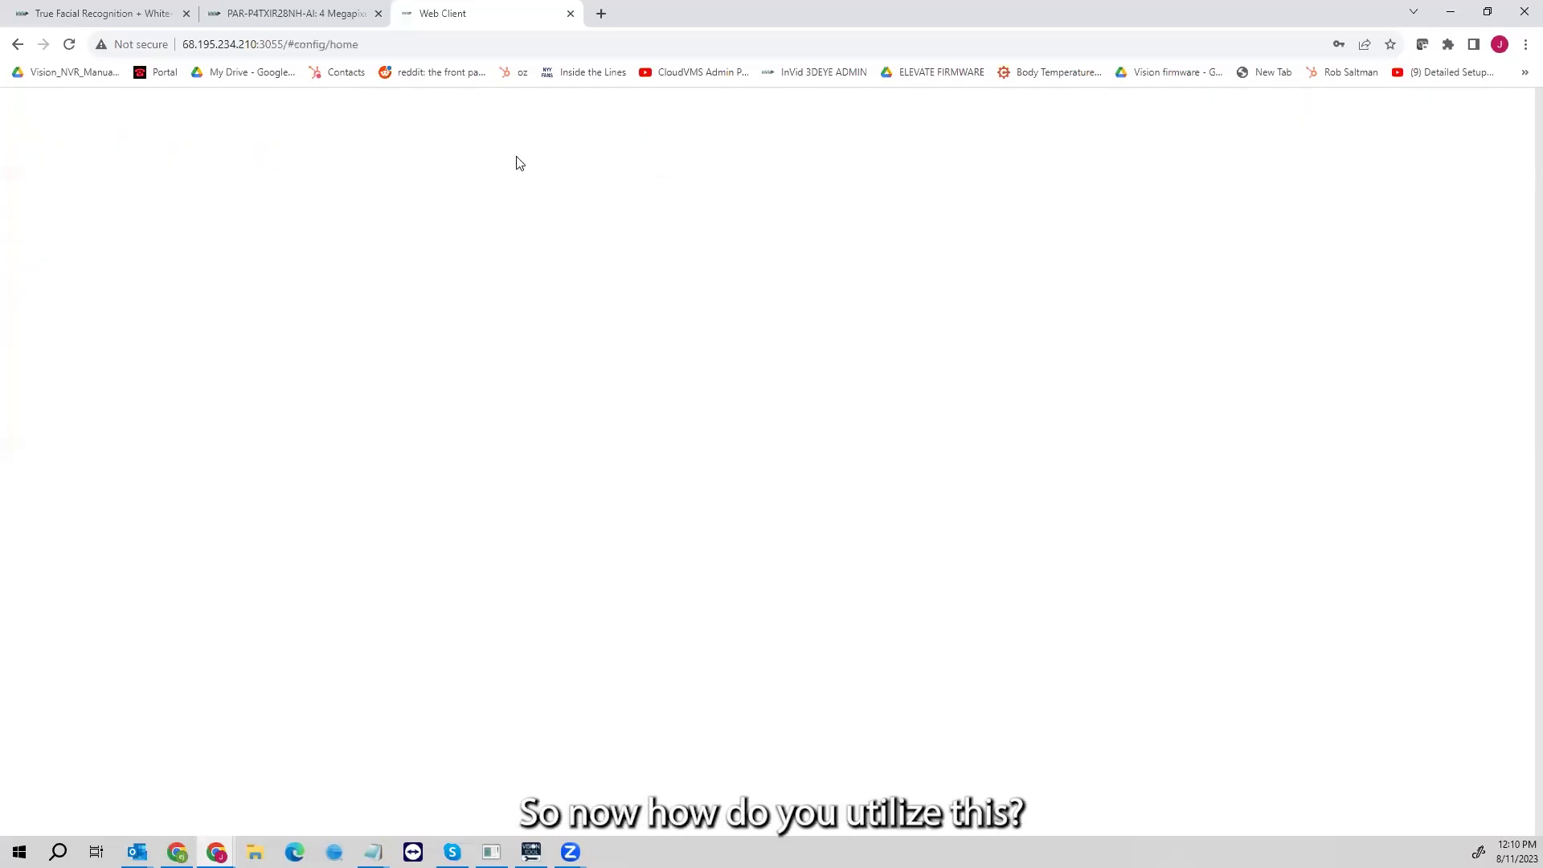
Step: Search today's face captures by event with All Events, returning 250 snapshots
{"action": "left_click", "coordinate": [466, 163]}
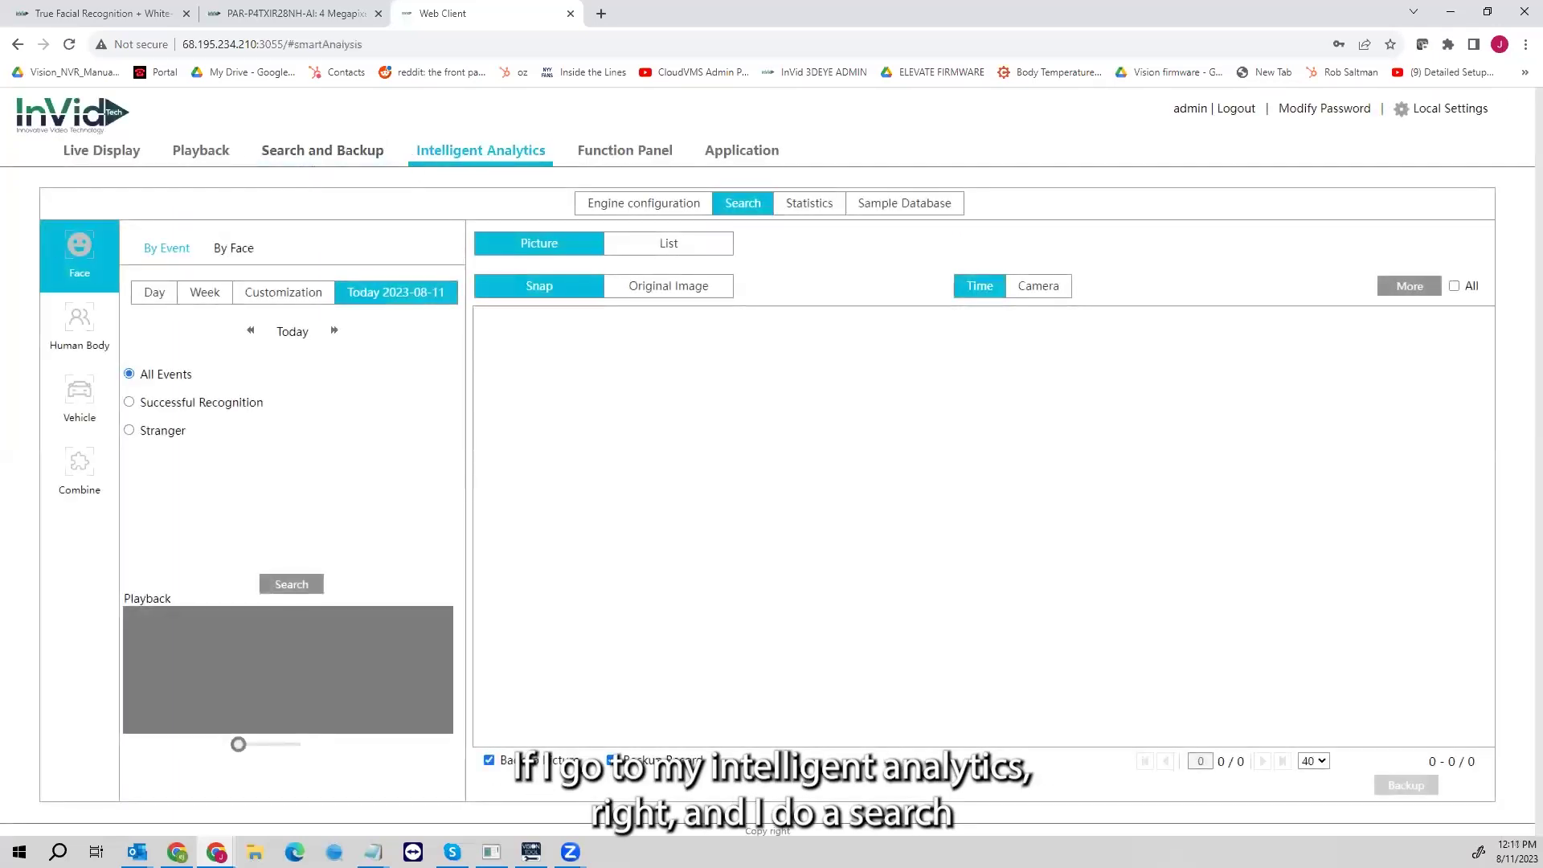
{"action": "left_click", "coordinate": [291, 586]}
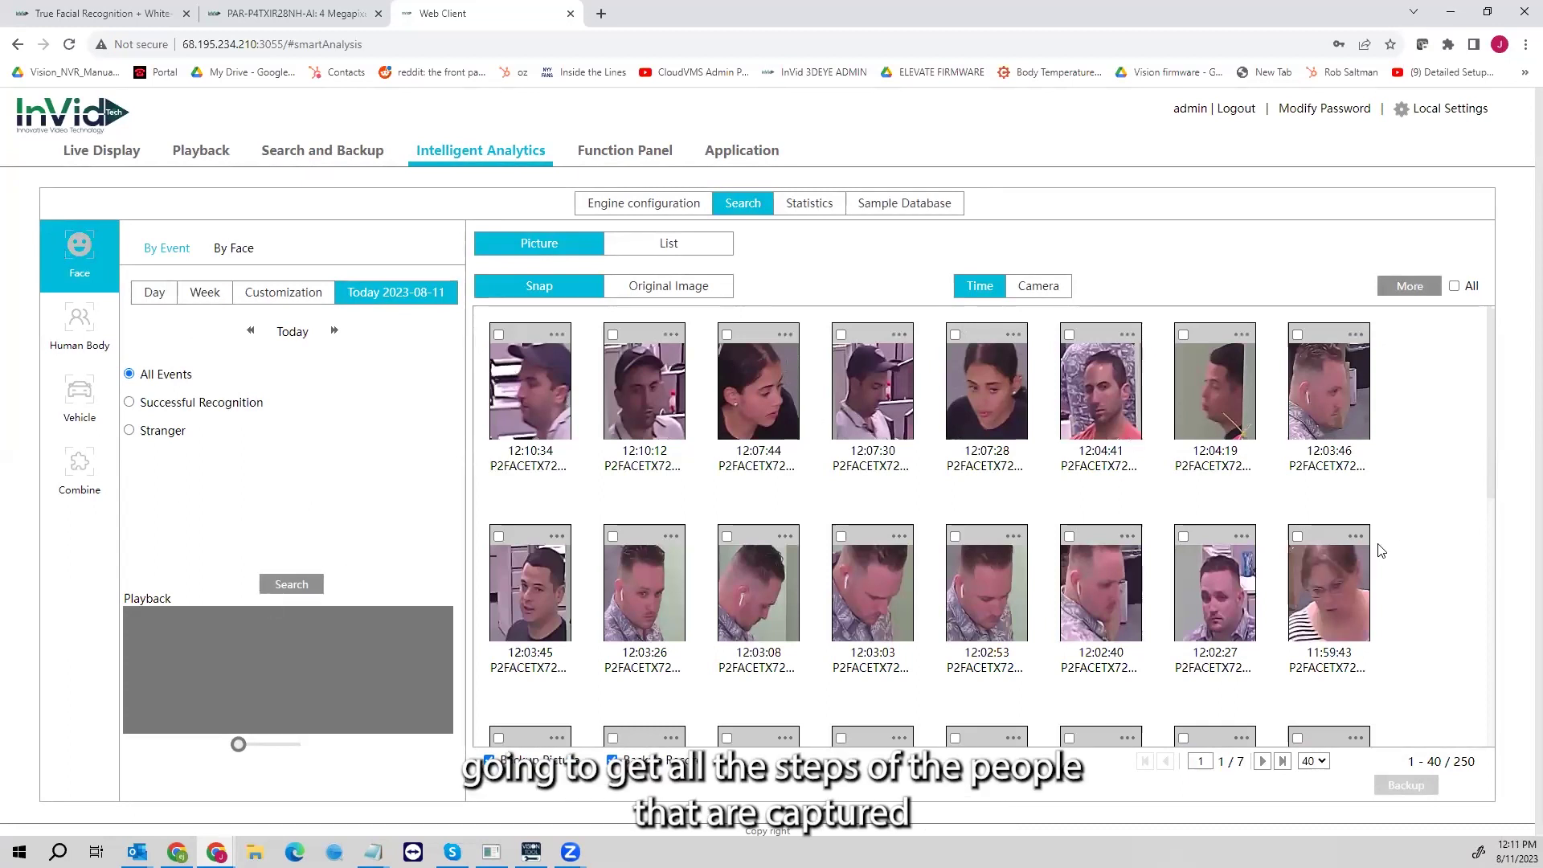
{"action": "scroll", "coordinate": [1082, 588], "scroll_direction": "down", "scroll_amount": 3}
{"action": "scroll", "coordinate": [1082, 588], "scroll_direction": "down", "scroll_amount": 5}
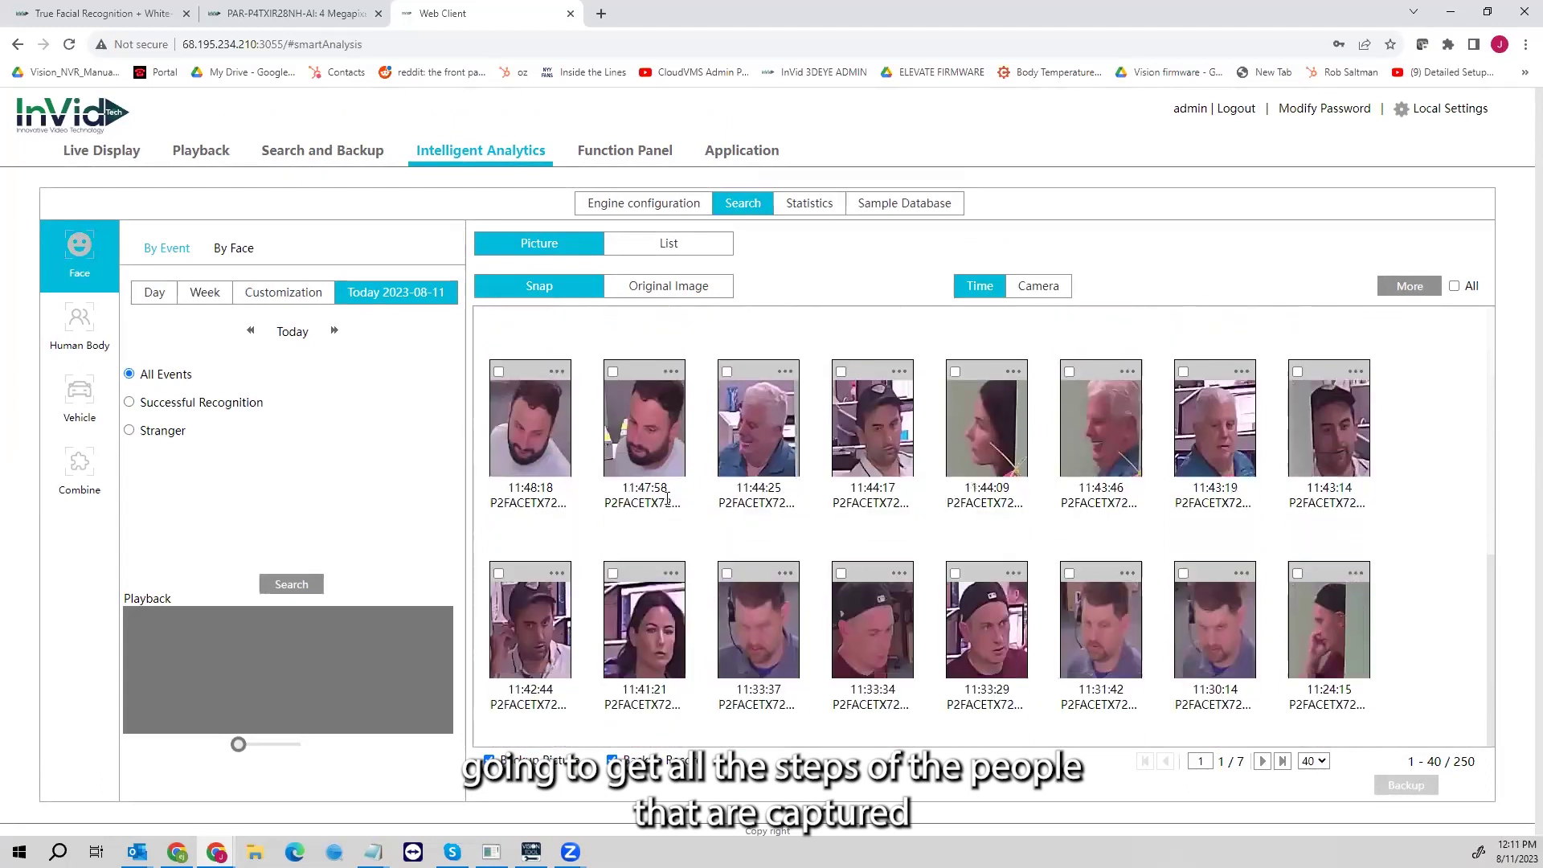
{"action": "scroll", "coordinate": [913, 500], "scroll_direction": "up", "scroll_amount": 10}
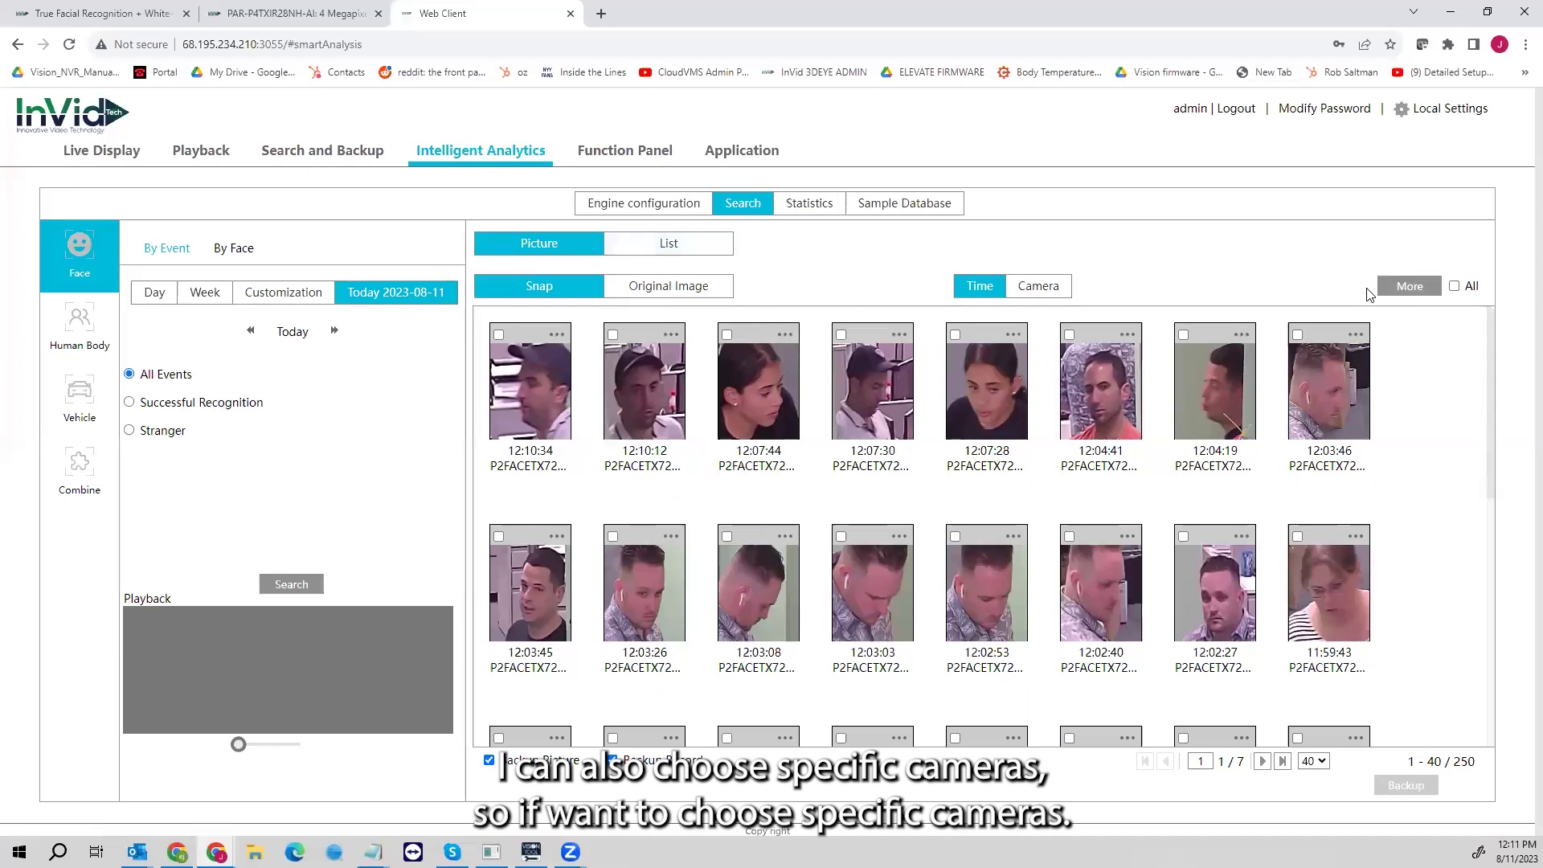
Step: Open the More camera list to view the cameras, then close it unchanged
{"action": "left_click", "coordinate": [1405, 288]}
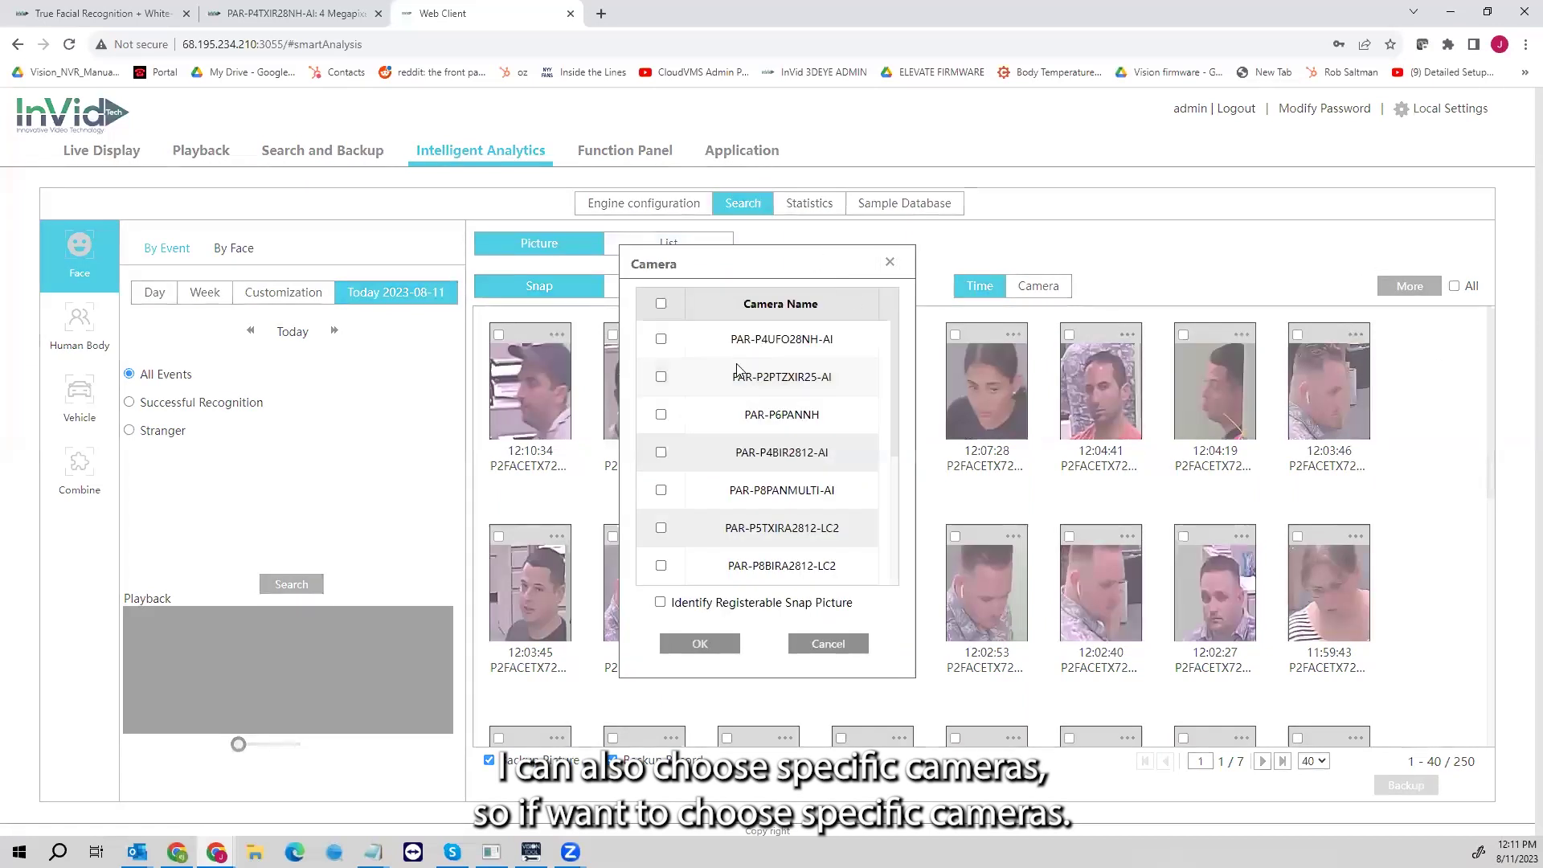
{"action": "scroll", "coordinate": [738, 370], "scroll_direction": "down", "scroll_amount": 3}
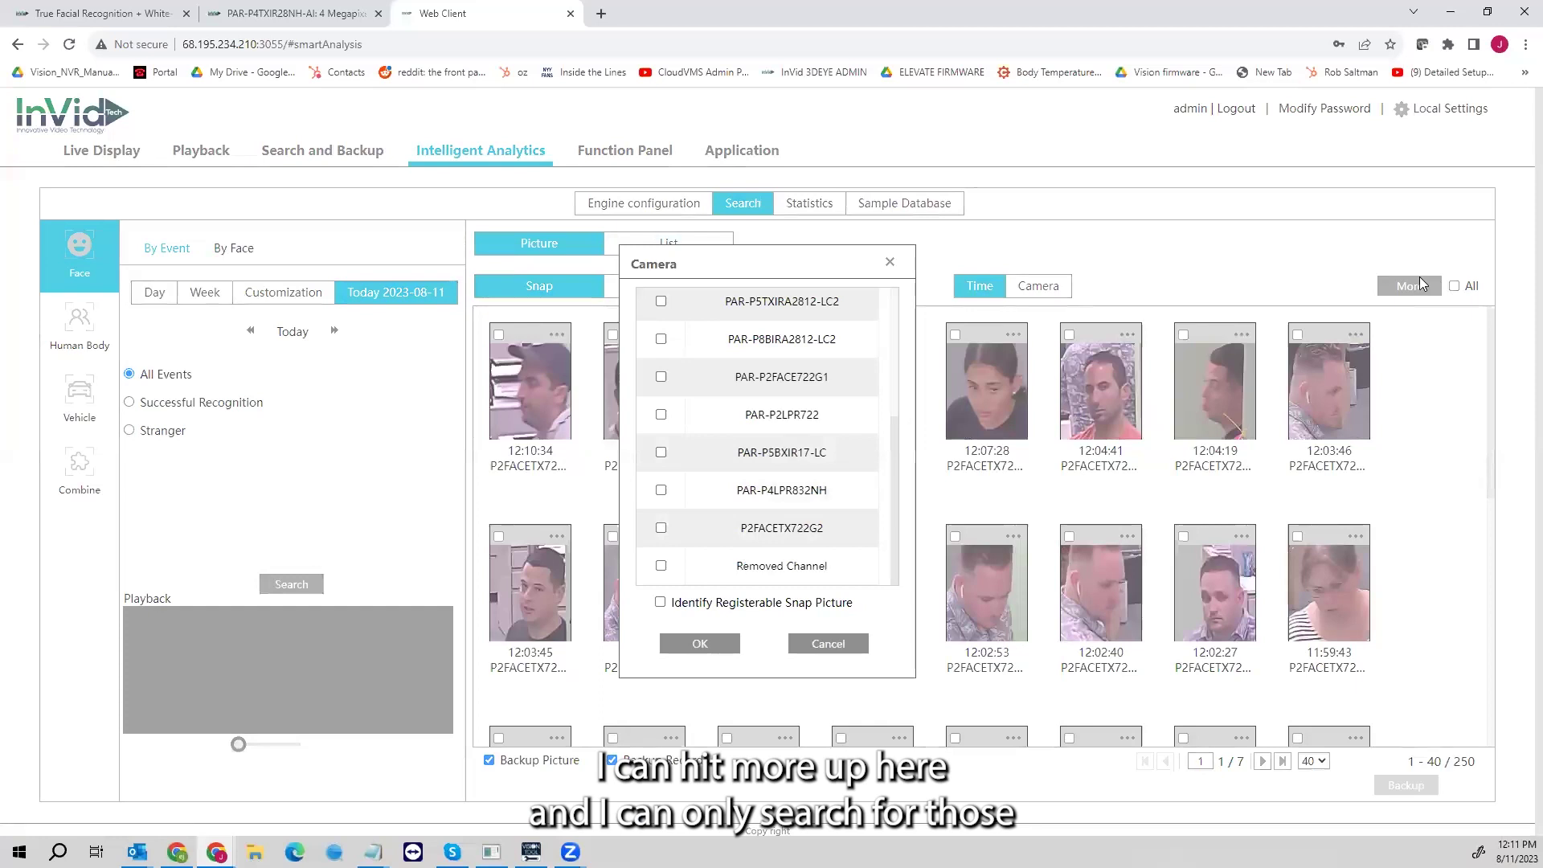
{"action": "left_click", "coordinate": [889, 262]}
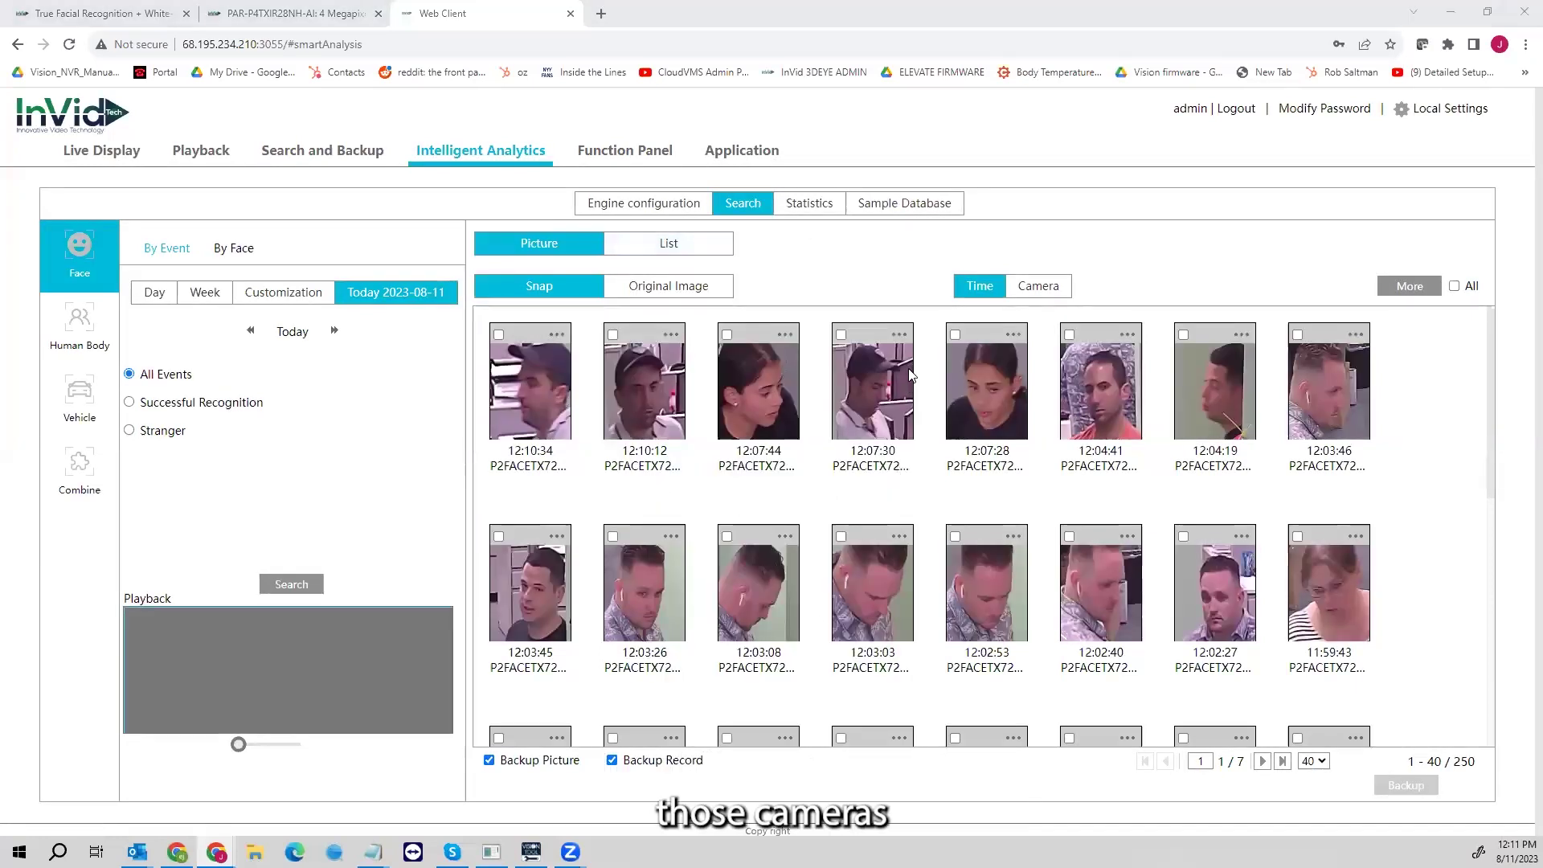
{"action": "scroll", "coordinate": [741, 475], "scroll_direction": "down", "scroll_amount": 4}
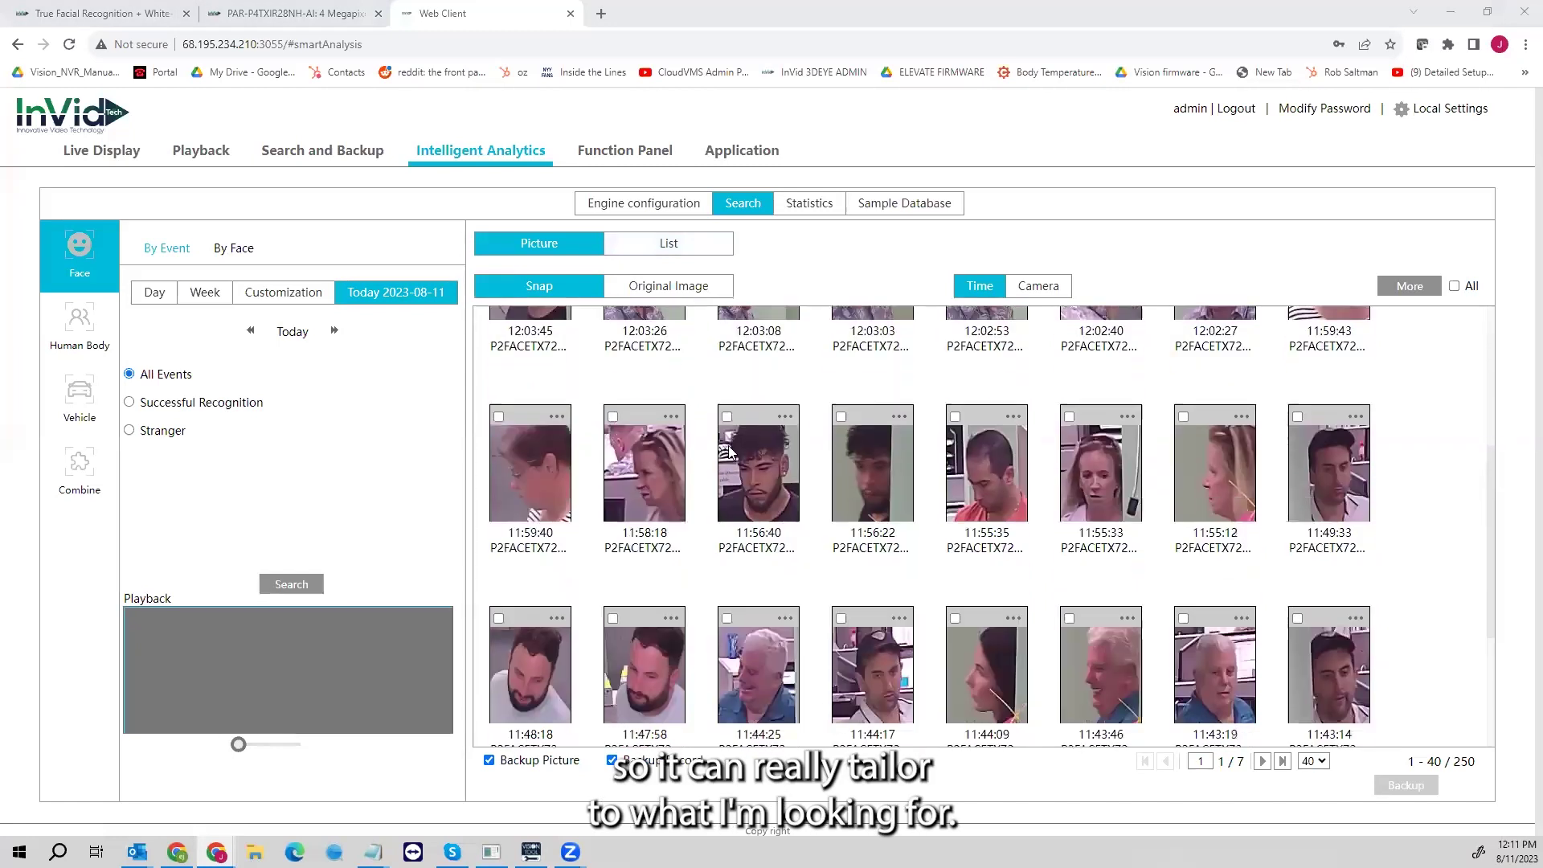
{"action": "scroll", "coordinate": [742, 474], "scroll_direction": "up", "scroll_amount": 4}
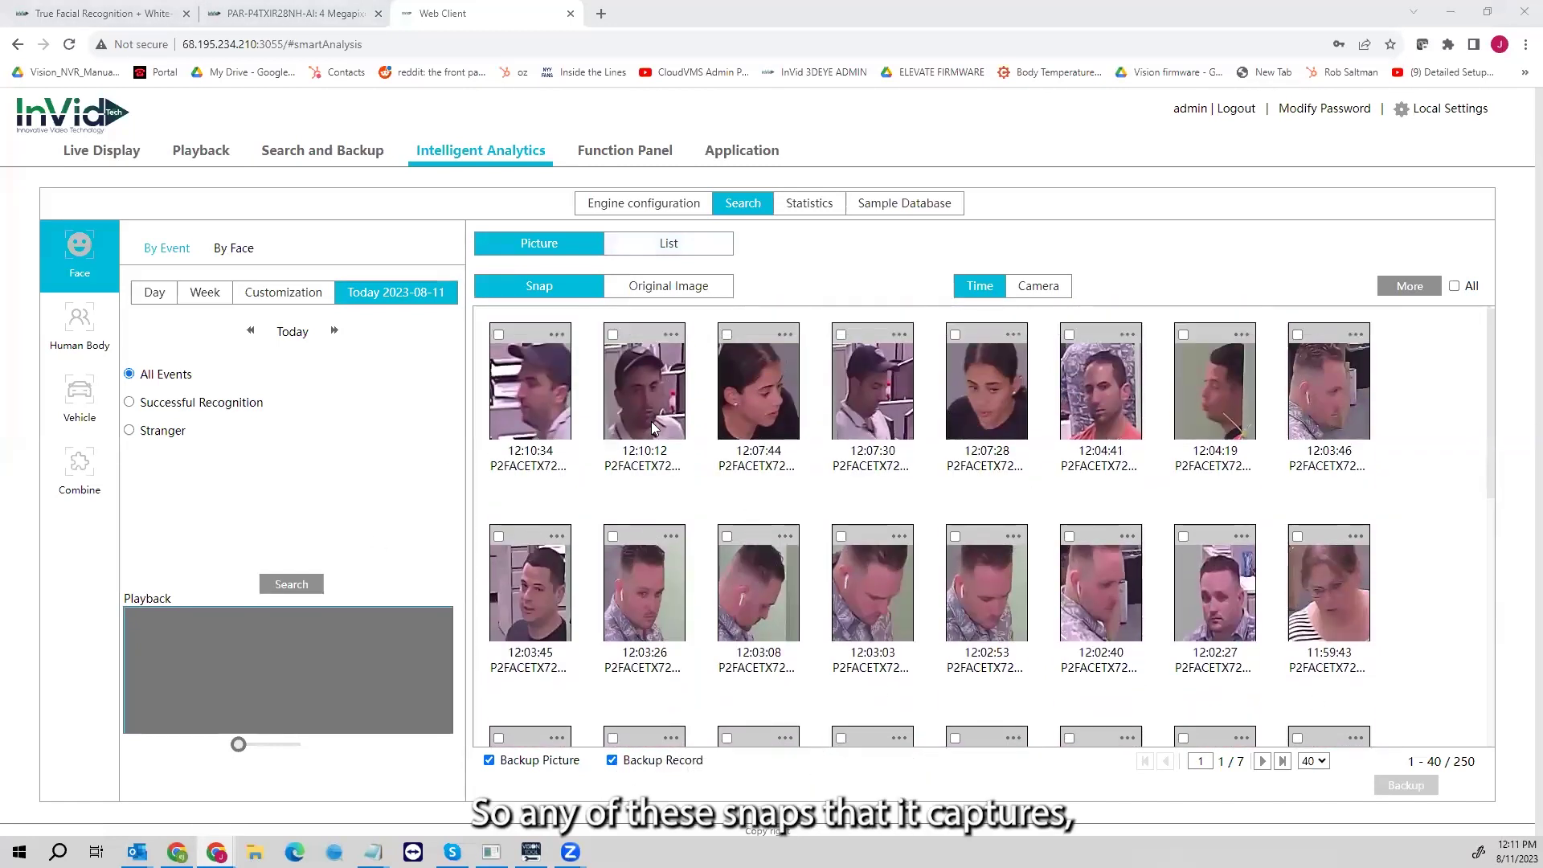
Step: Play the 12:10:12, 12:07:44, 12:04:41 and 12:10:34 clips, then mark 12:10:34 for backup
{"action": "left_click", "coordinate": [683, 427]}
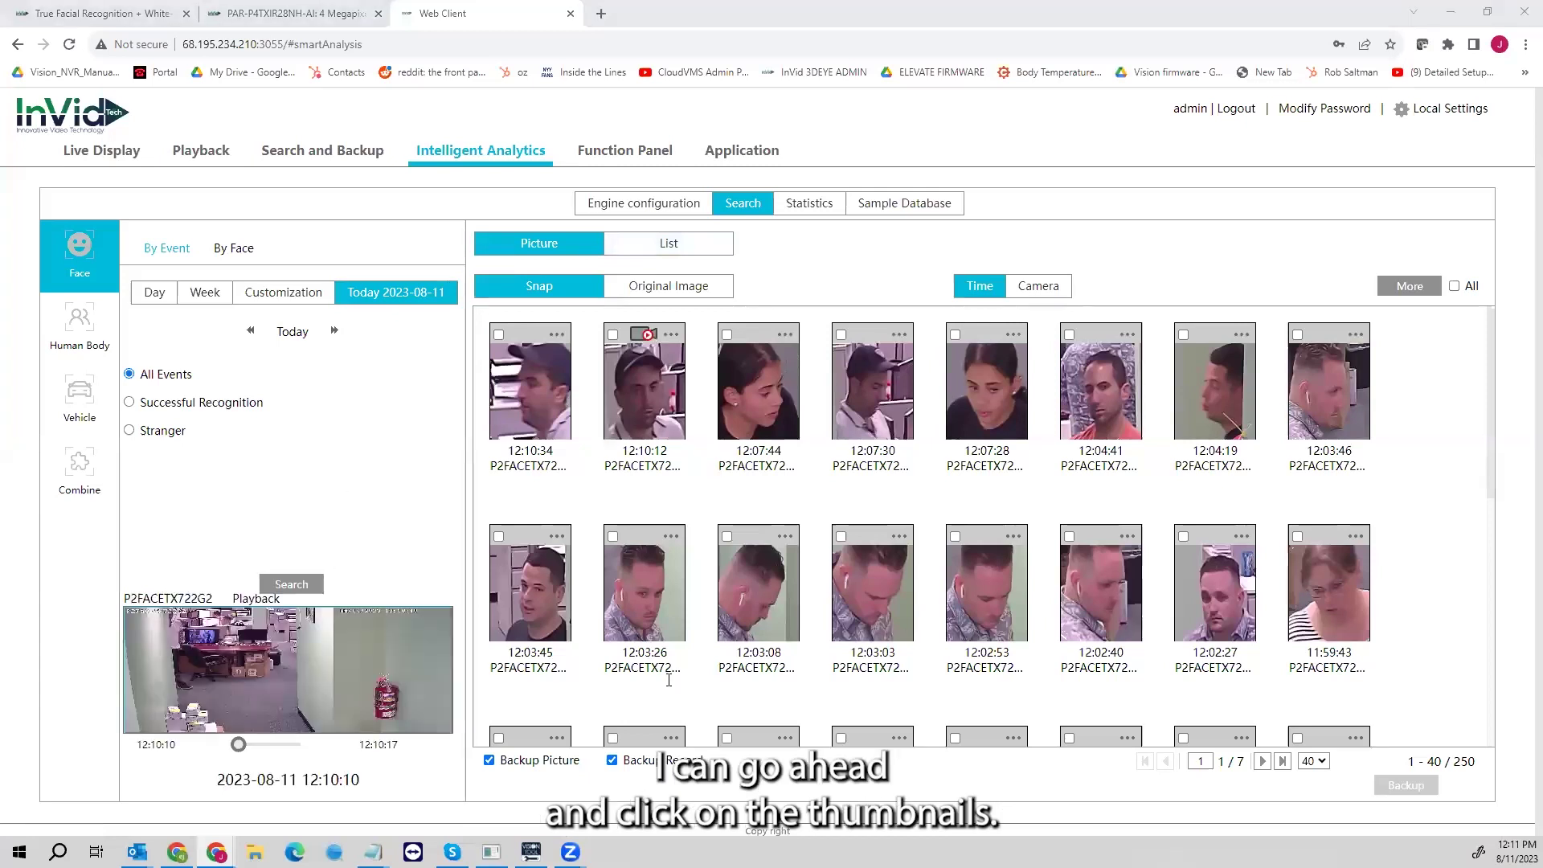
{"action": "left_click", "coordinate": [747, 427]}
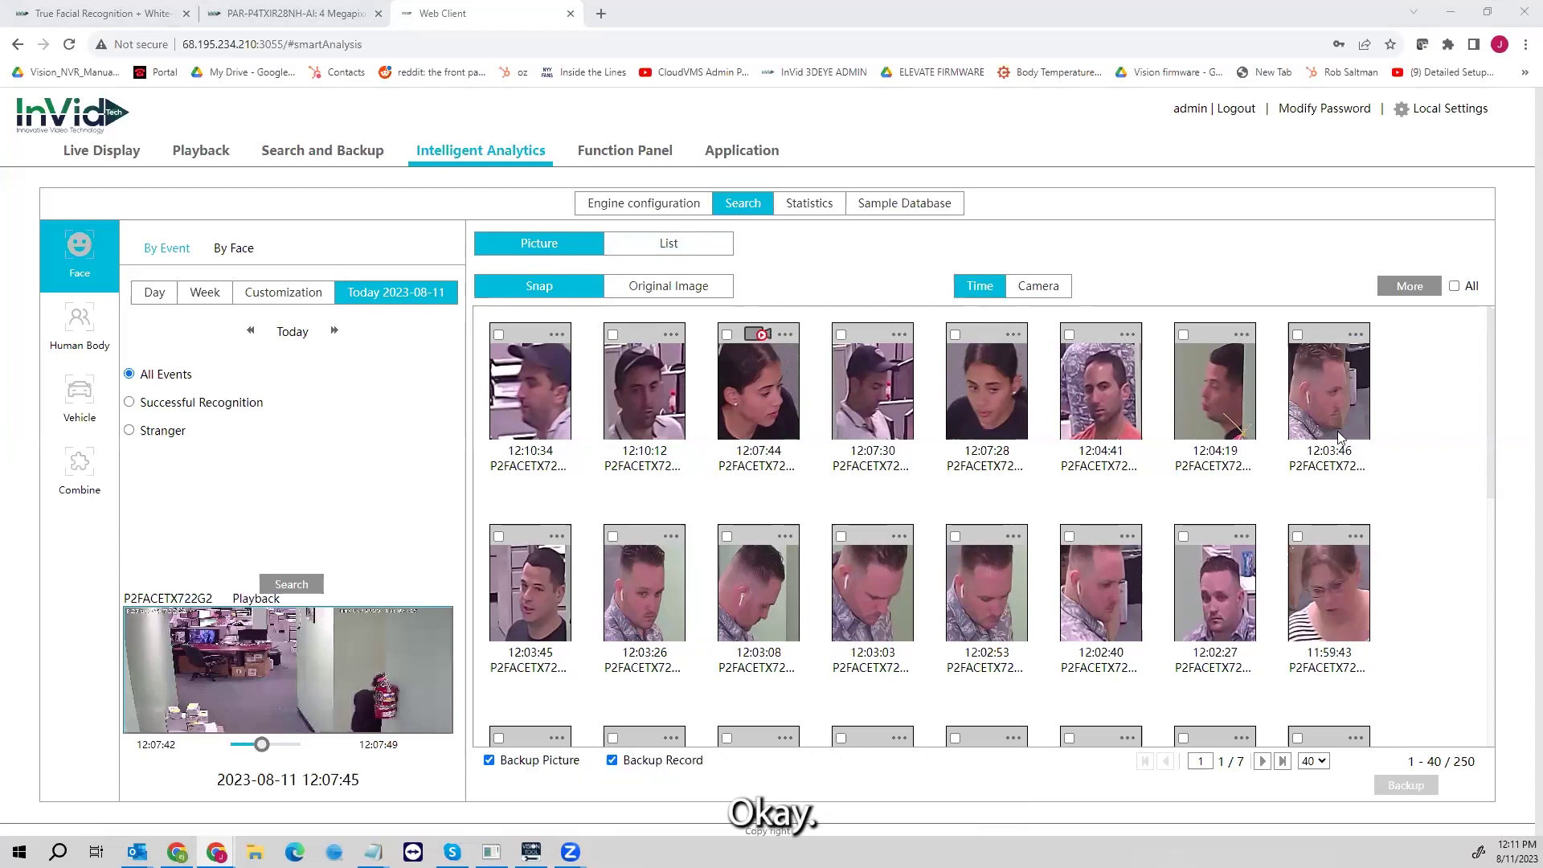
{"action": "left_click", "coordinate": [1129, 418]}
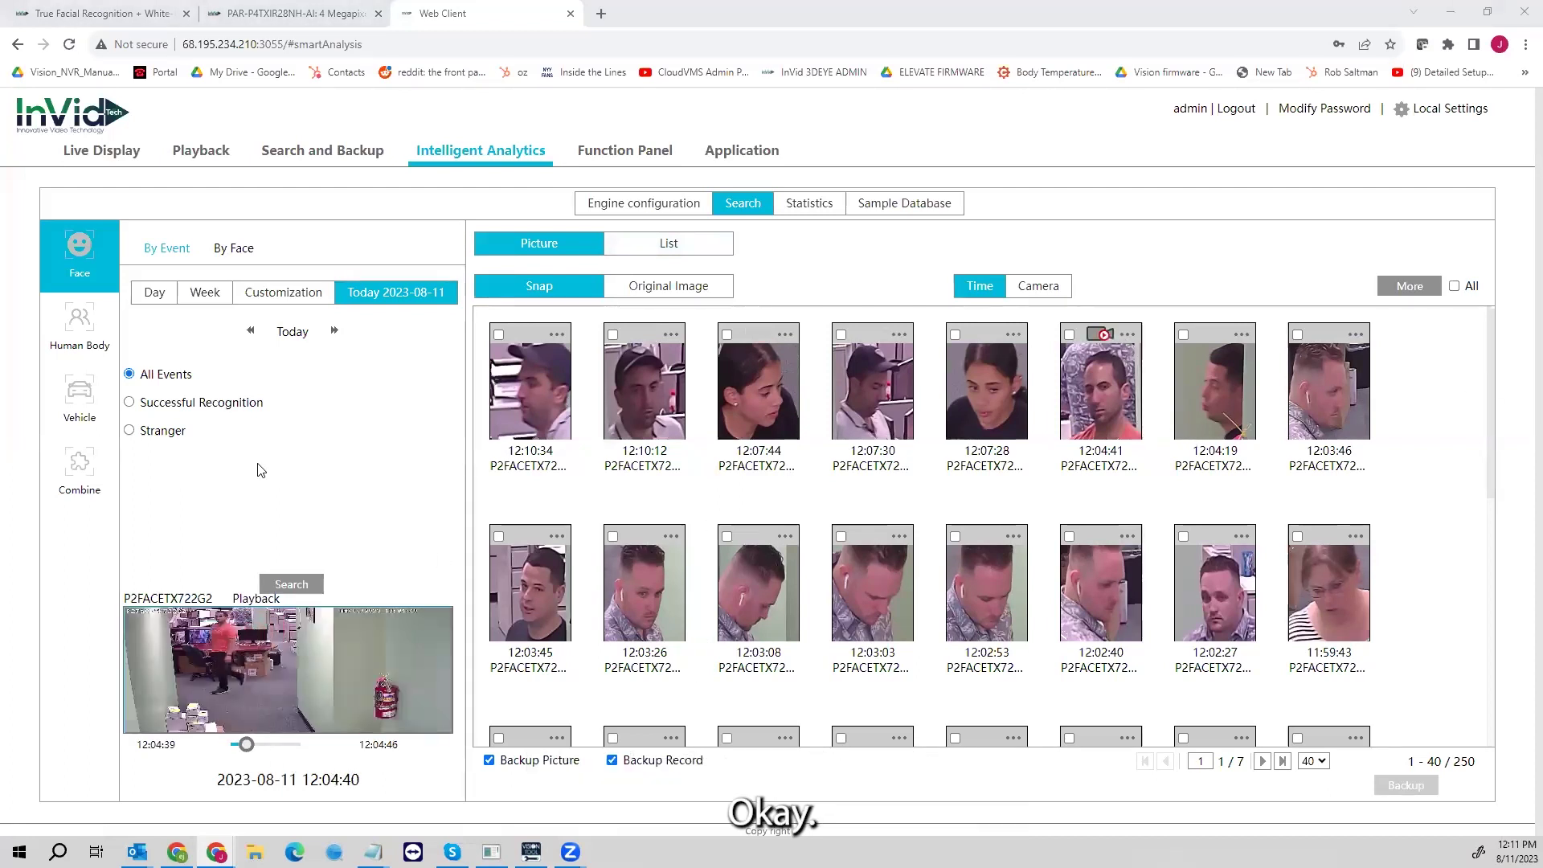
{"action": "left_click", "coordinate": [505, 392]}
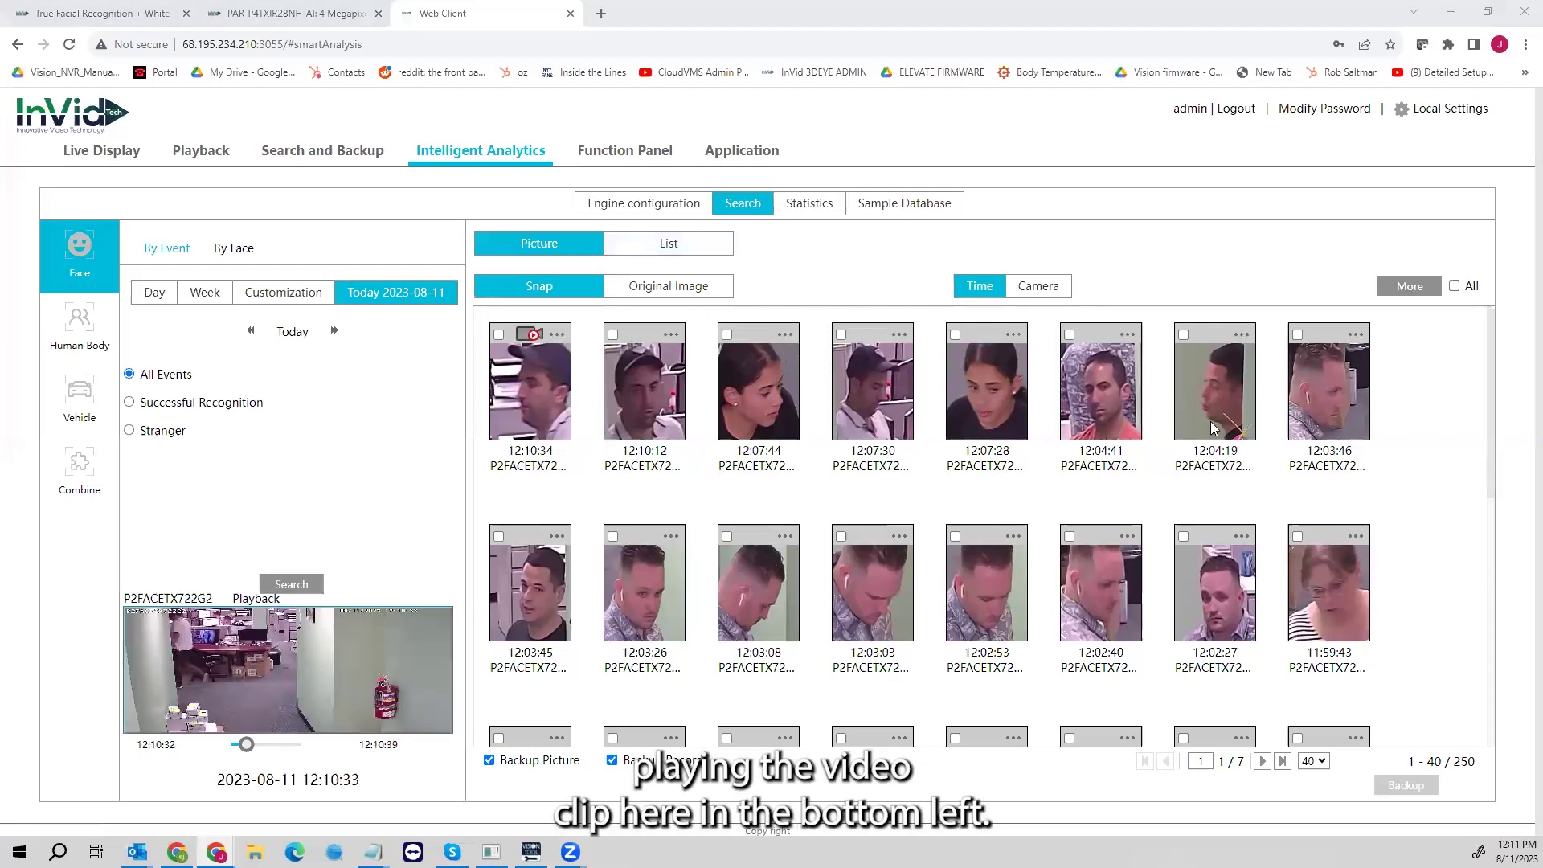
{"action": "left_click", "coordinate": [498, 334]}
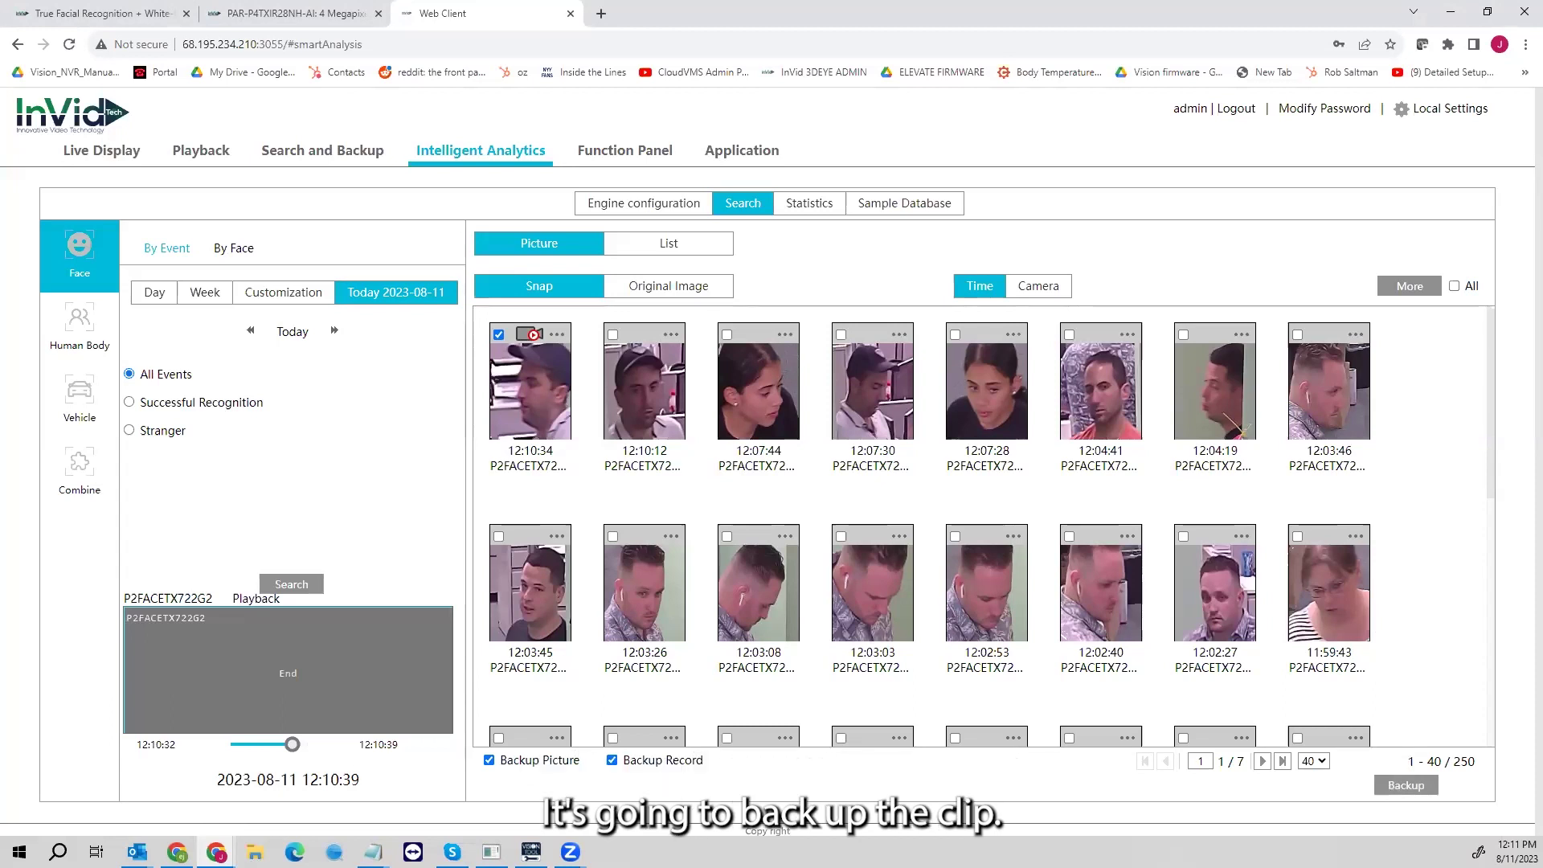
{"action": "left_click", "coordinate": [1414, 787]}
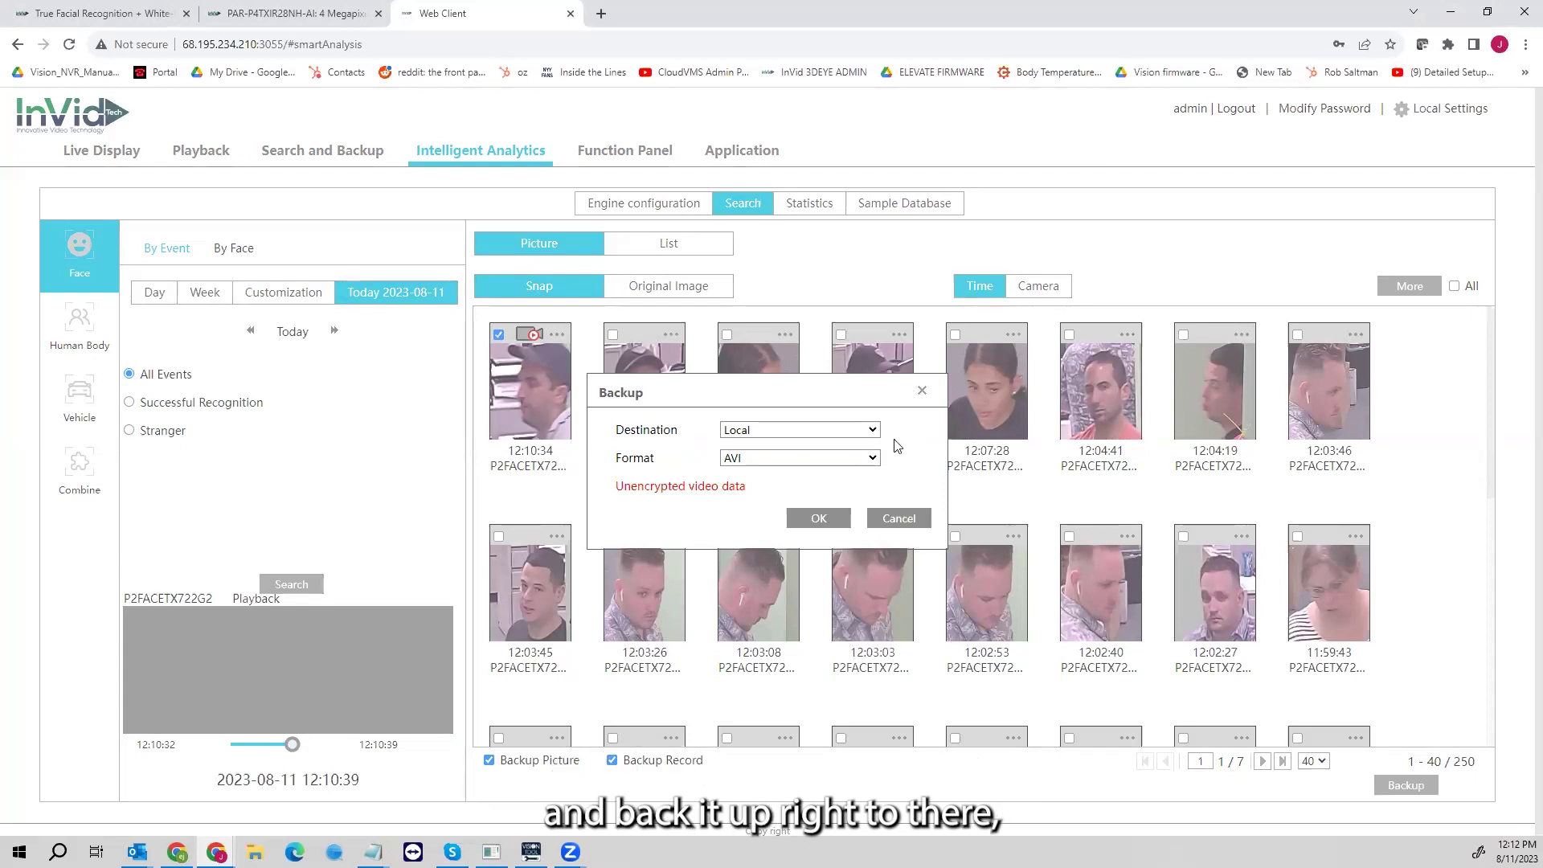
{"action": "left_click", "coordinate": [899, 518]}
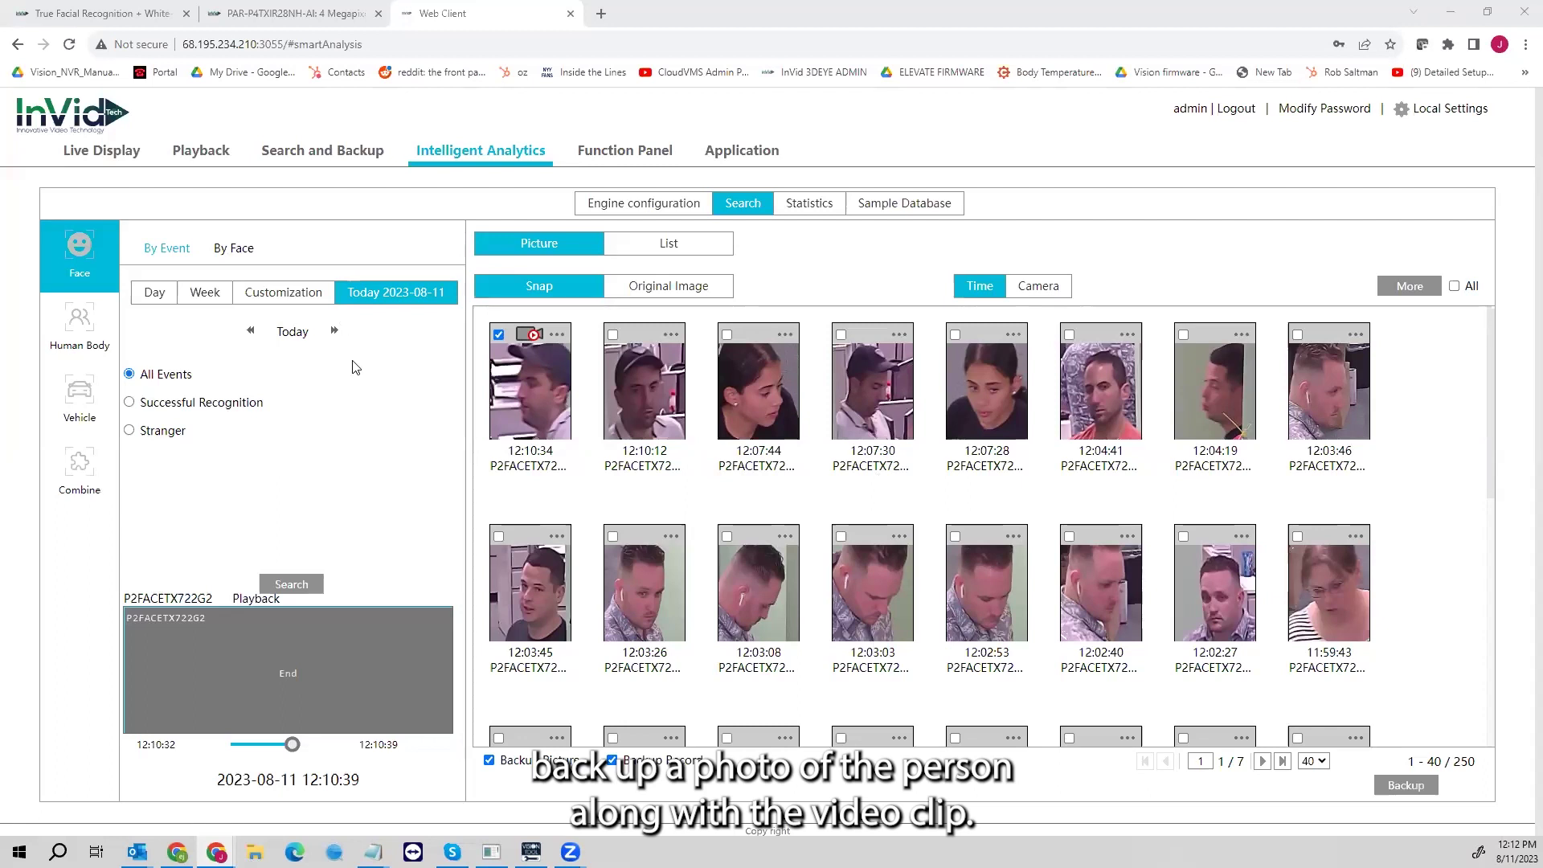
Step: Search today's Successful Recognition events, returning 108 matched captures
{"action": "left_click", "coordinate": [130, 402]}
{"action": "left_click", "coordinate": [291, 584]}
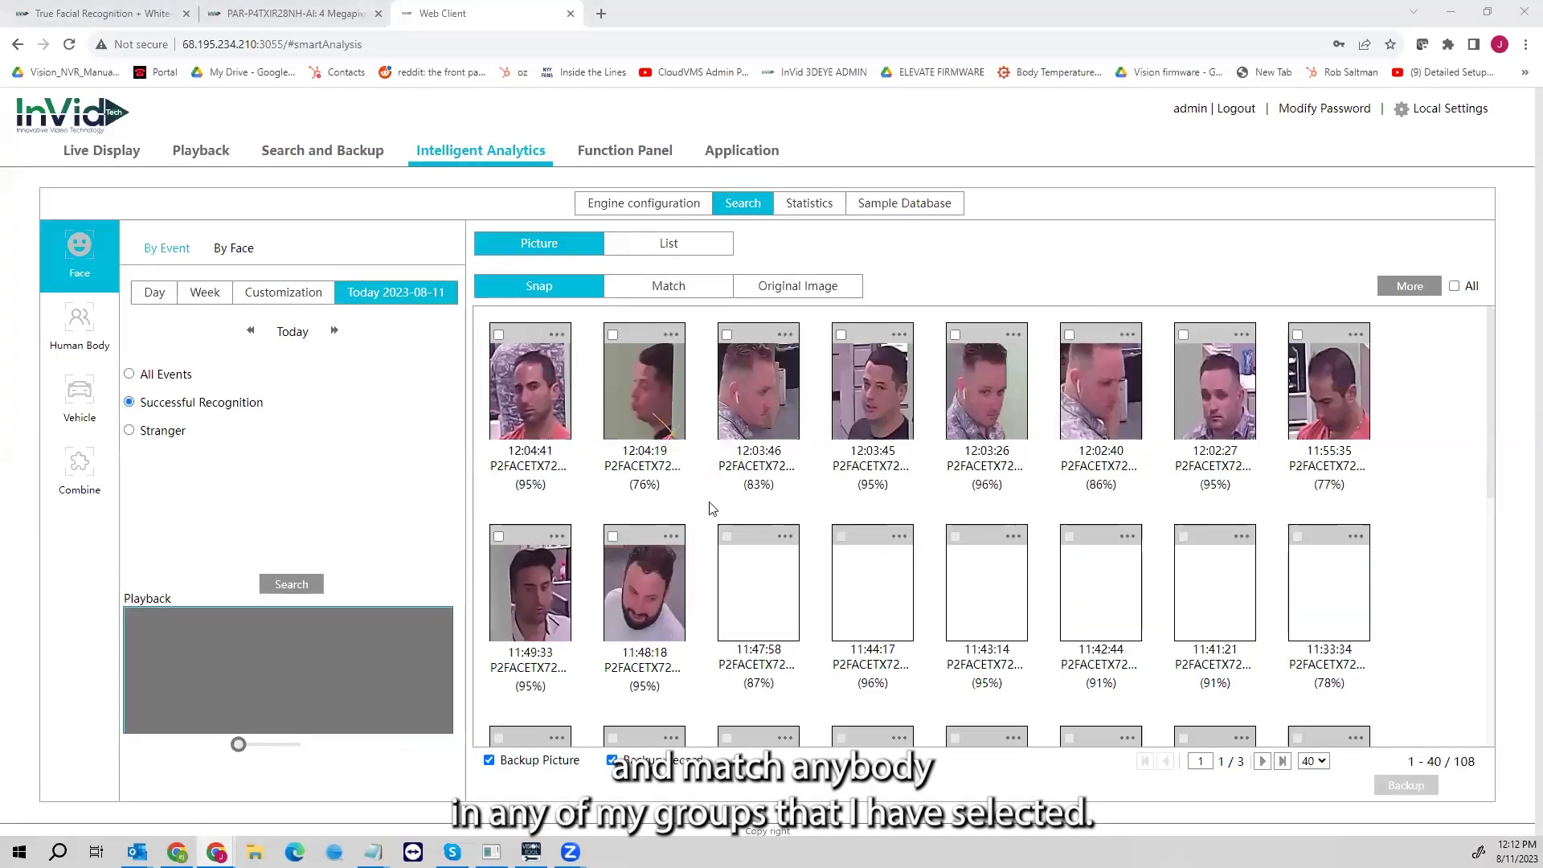
{"action": "scroll", "coordinate": [1392, 504], "scroll_direction": "down", "scroll_amount": 1}
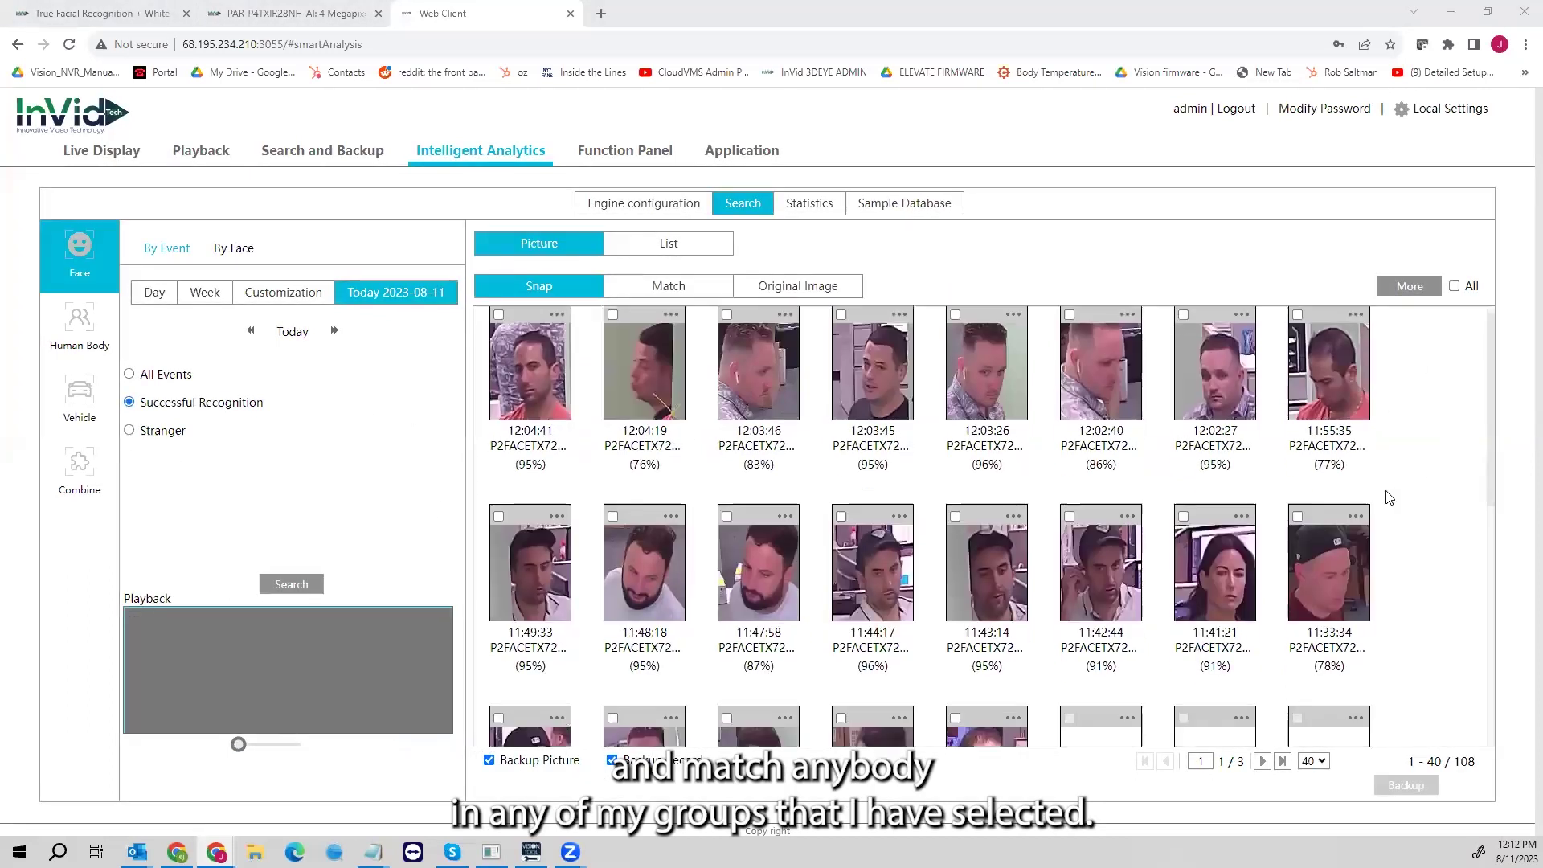
{"action": "scroll", "coordinate": [1402, 508], "scroll_direction": "down", "scroll_amount": 2}
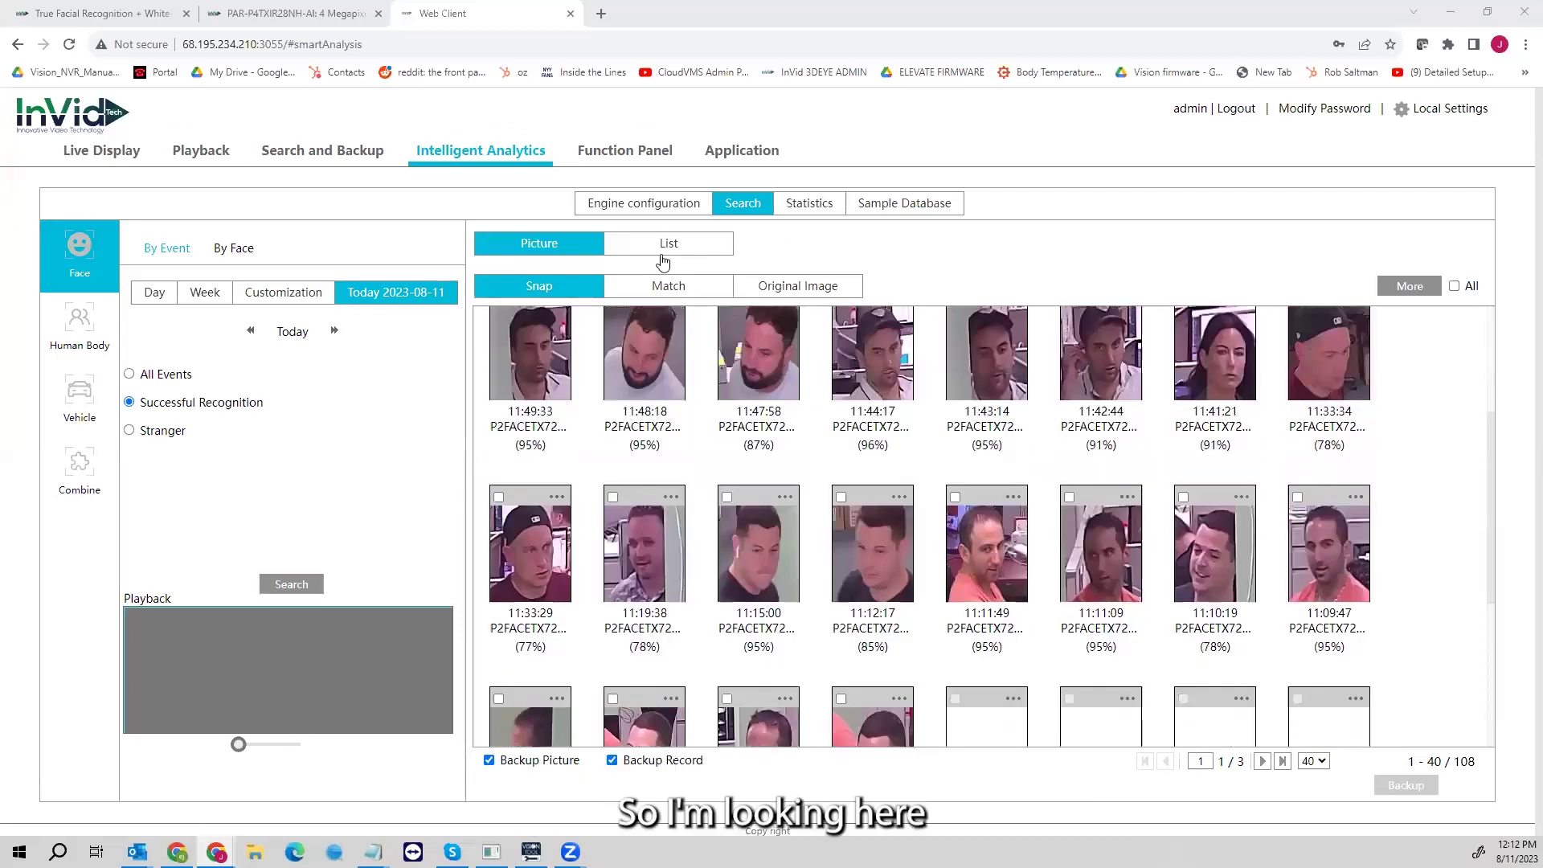
Step: Show results as a table, then as snap/match picture pairs with similarity percentages
{"action": "left_click", "coordinate": [668, 244]}
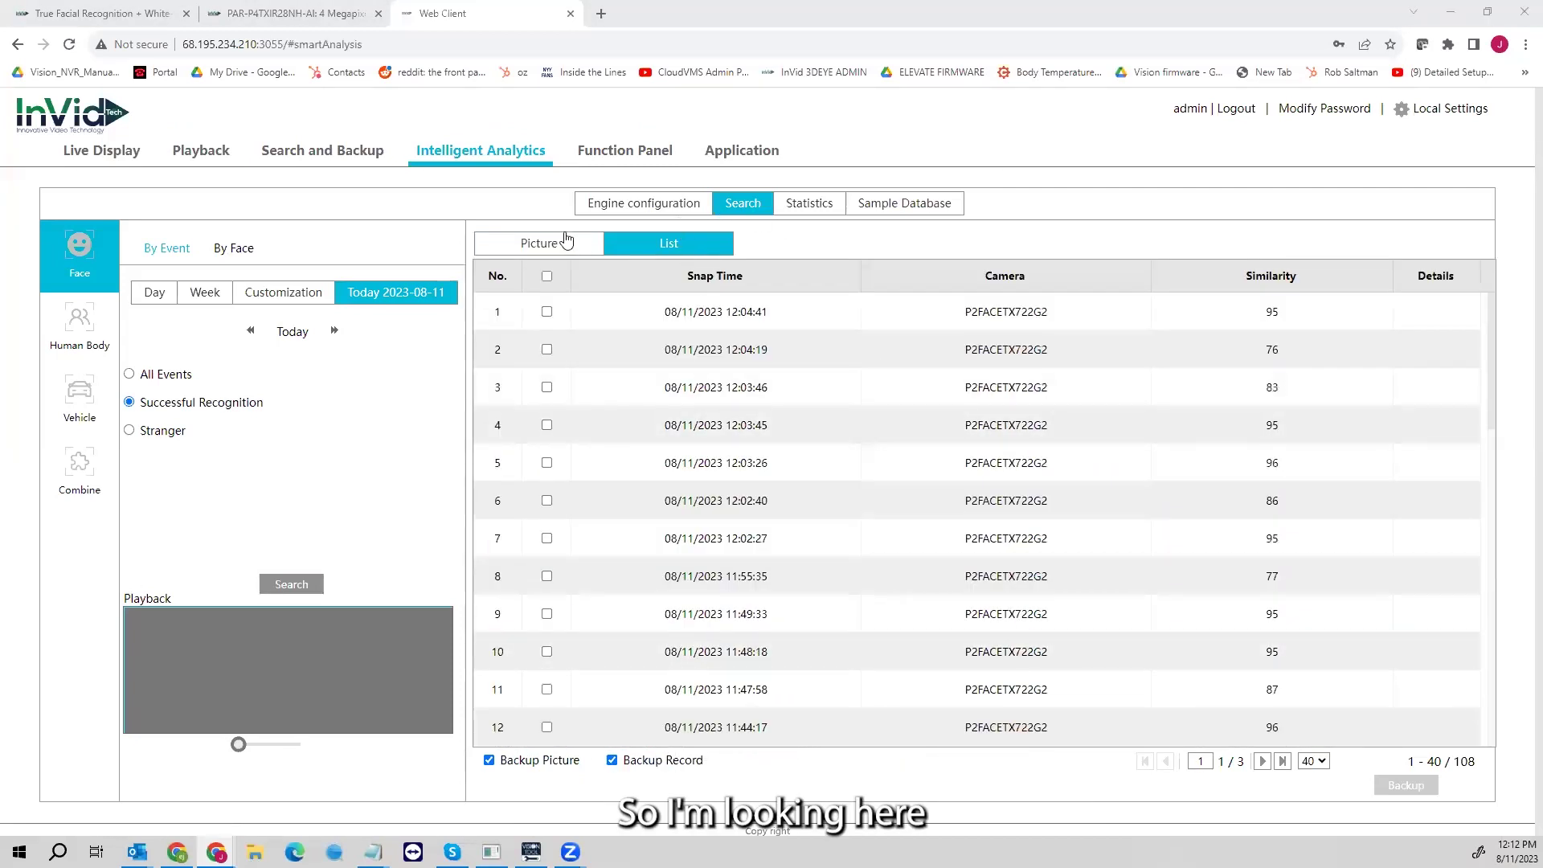
{"action": "left_click", "coordinate": [539, 243]}
{"action": "left_click", "coordinate": [668, 285]}
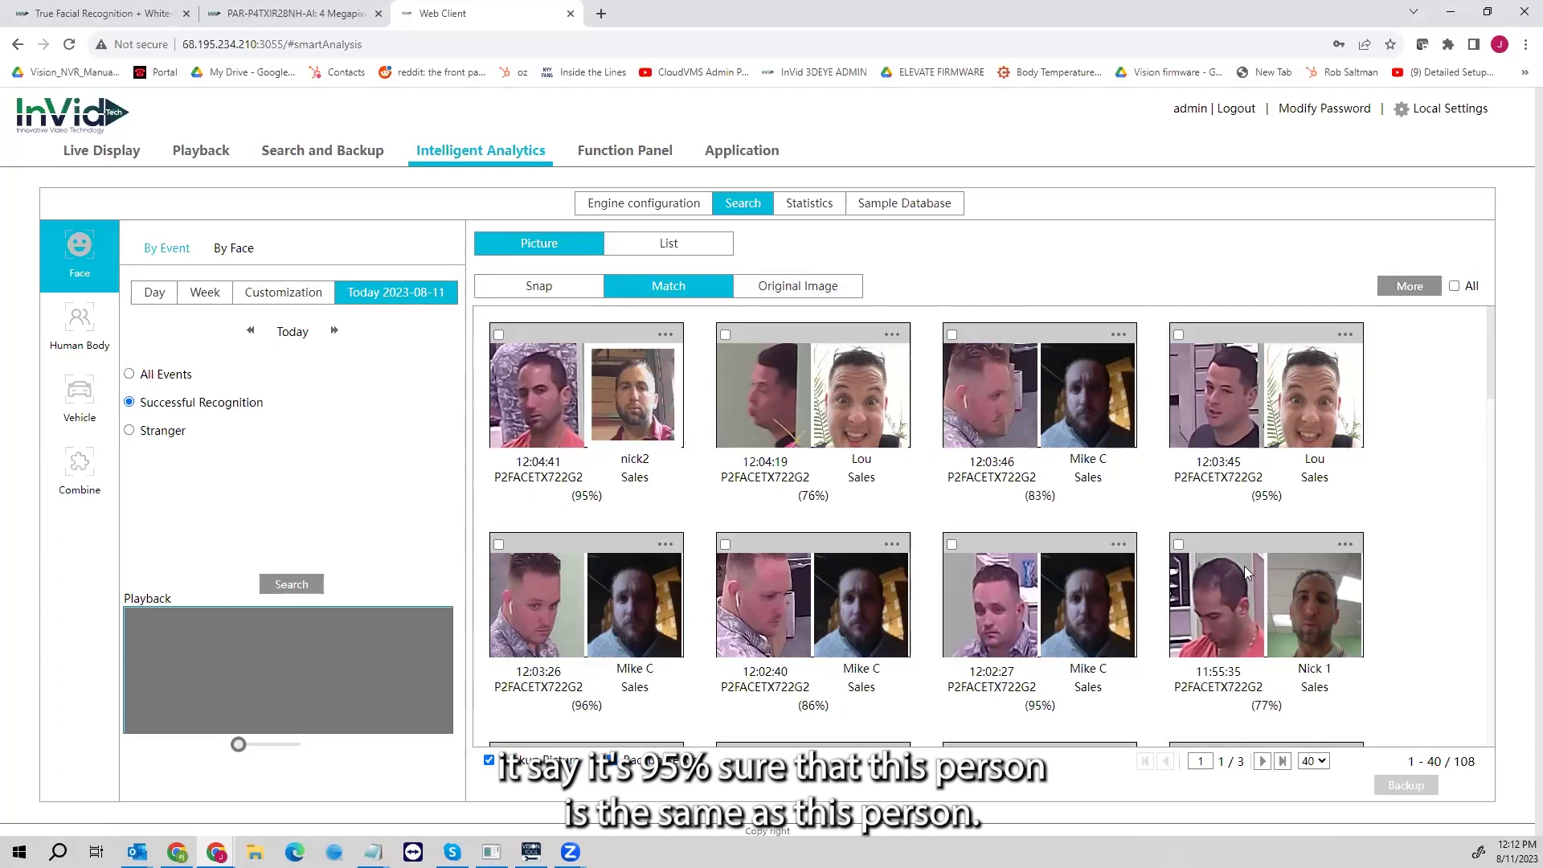
{"action": "scroll", "coordinate": [1221, 555], "scroll_direction": "down", "scroll_amount": 4}
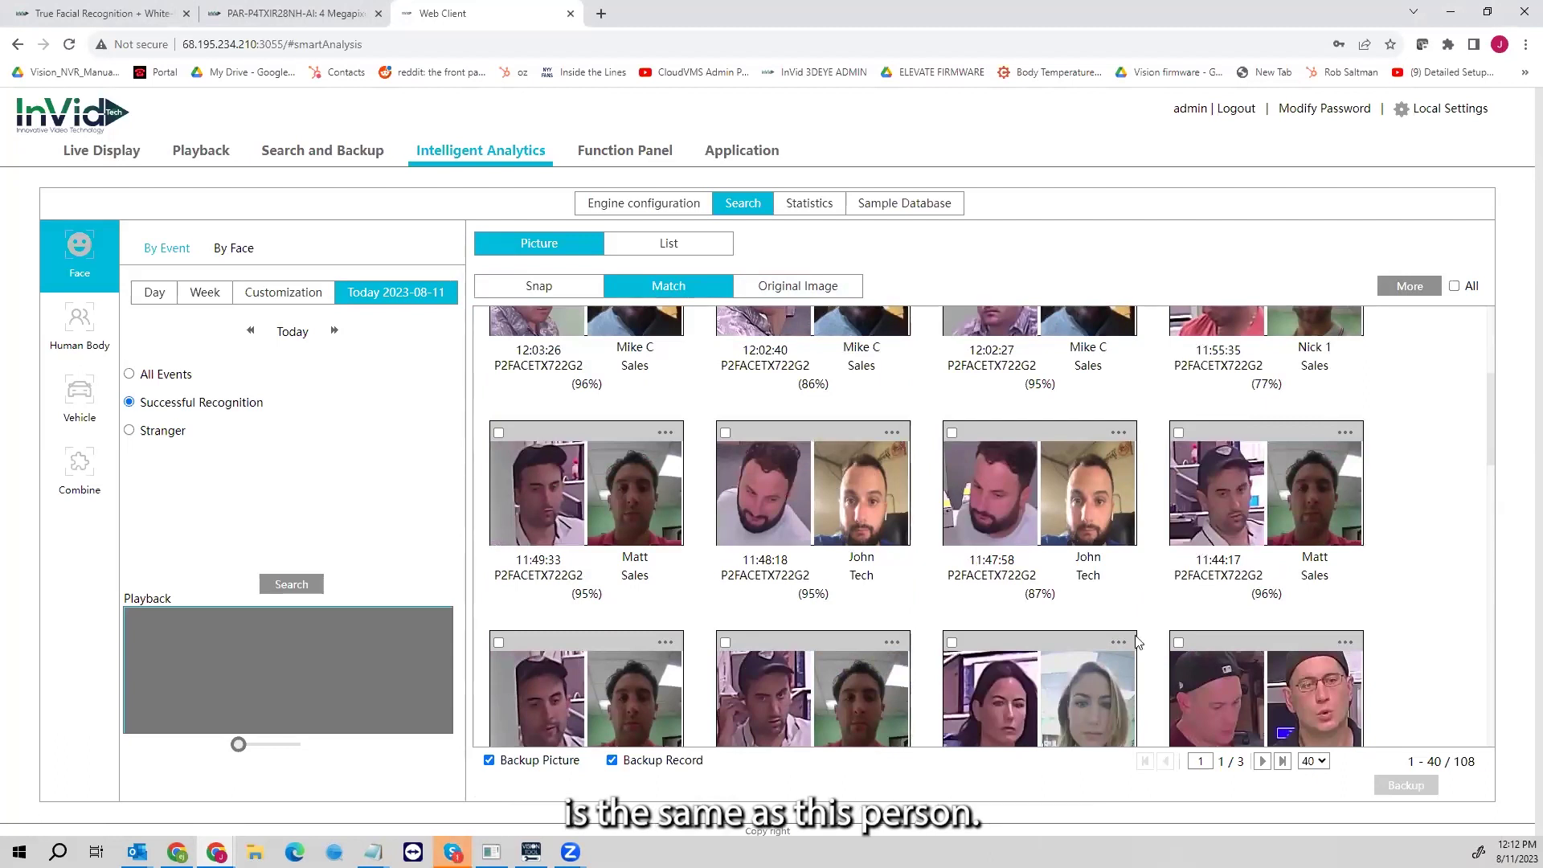
{"action": "scroll", "coordinate": [1097, 587], "scroll_direction": "down", "scroll_amount": 5}
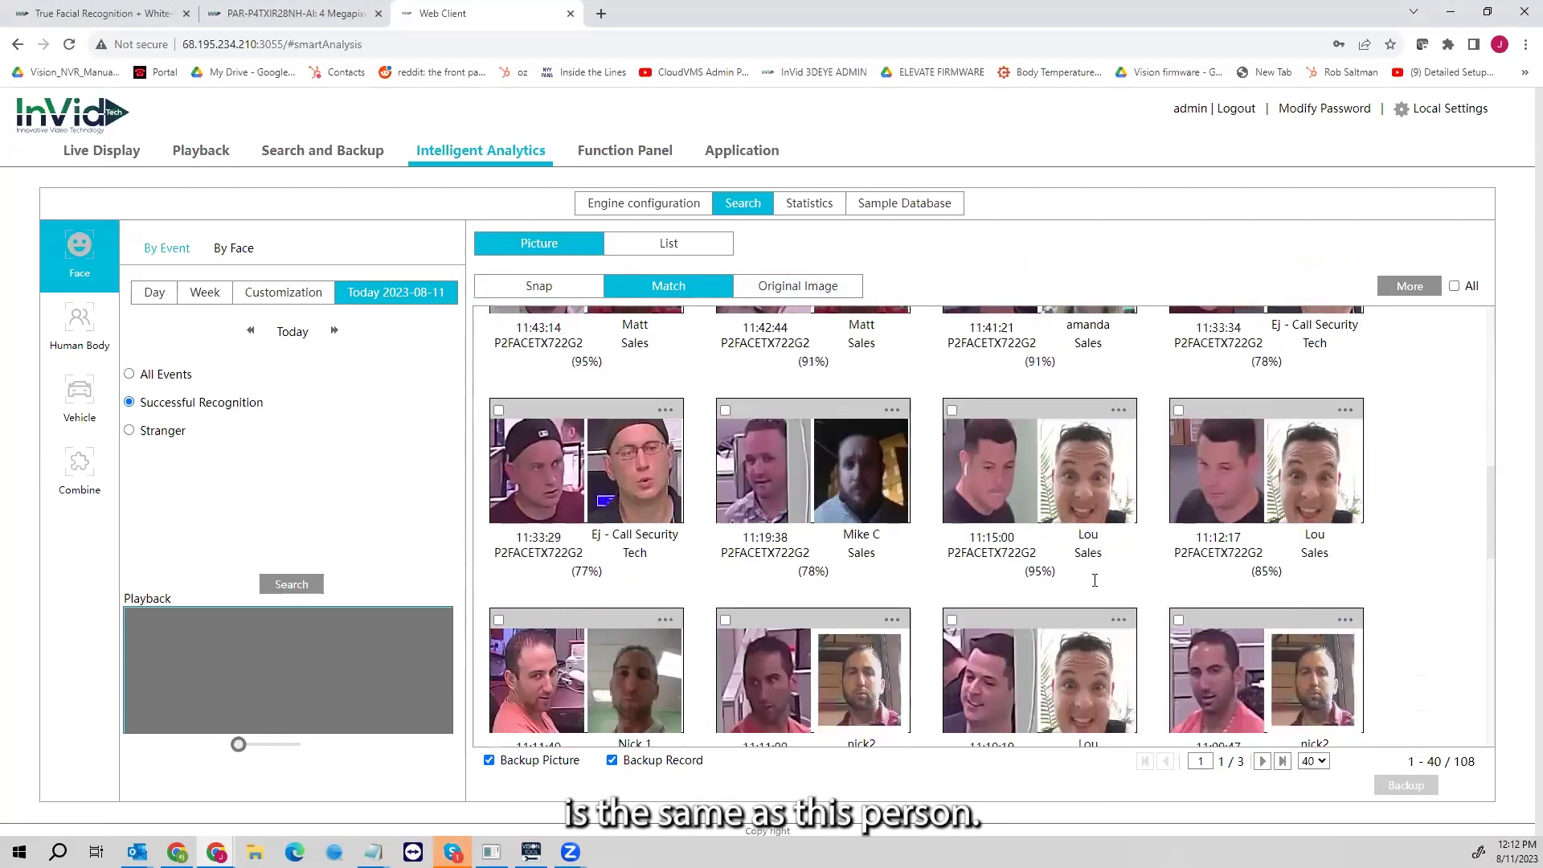
{"action": "scroll", "coordinate": [563, 482], "scroll_direction": "down", "scroll_amount": 2}
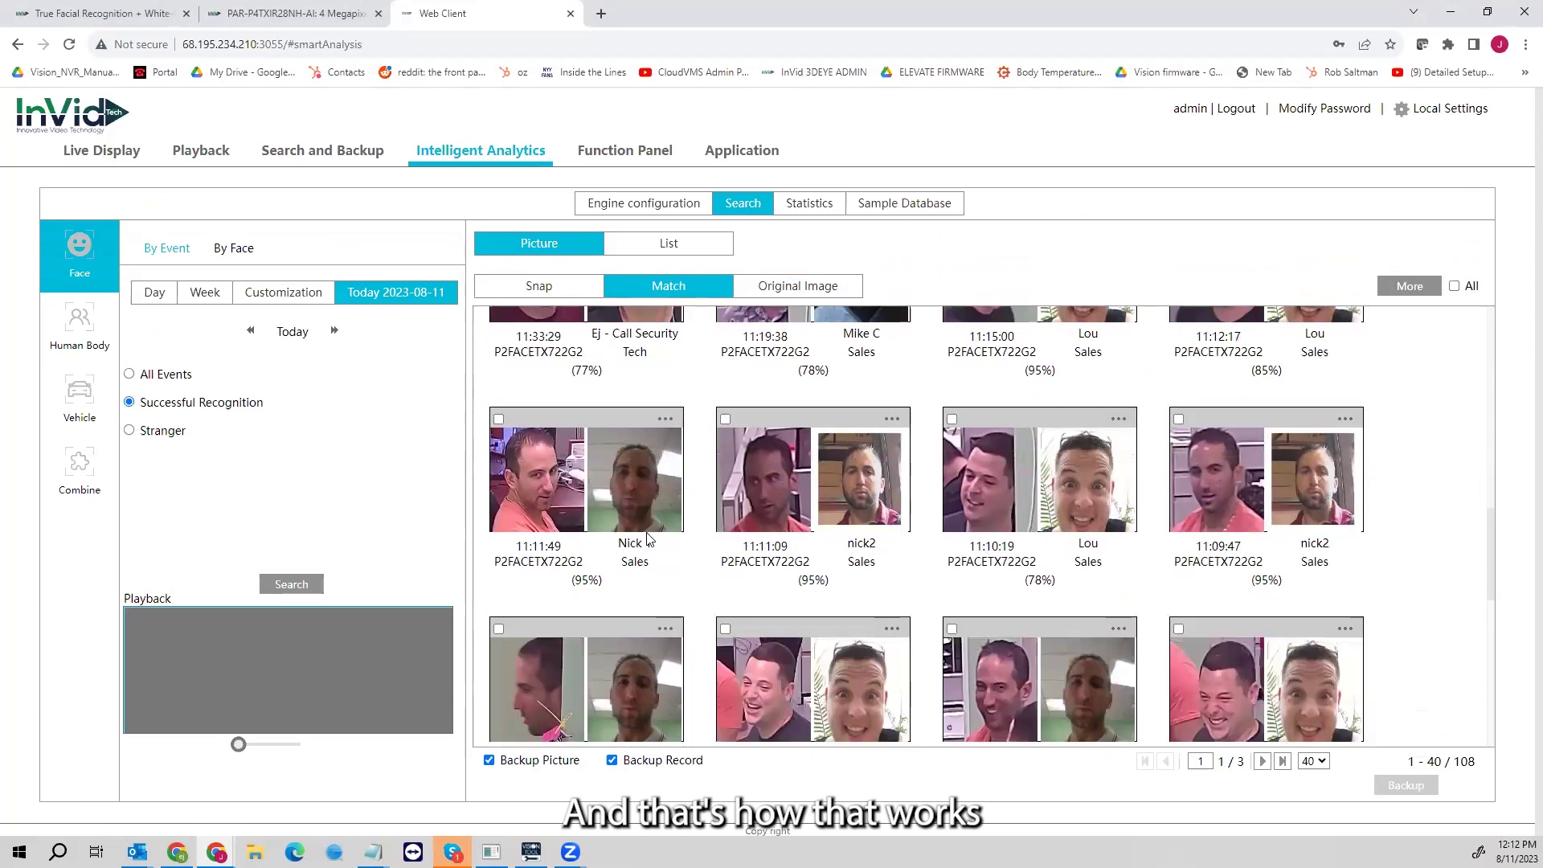
{"action": "scroll", "coordinate": [596, 560], "scroll_direction": "up", "scroll_amount": 2}
{"action": "scroll", "coordinate": [595, 512], "scroll_direction": "up", "scroll_amount": 6}
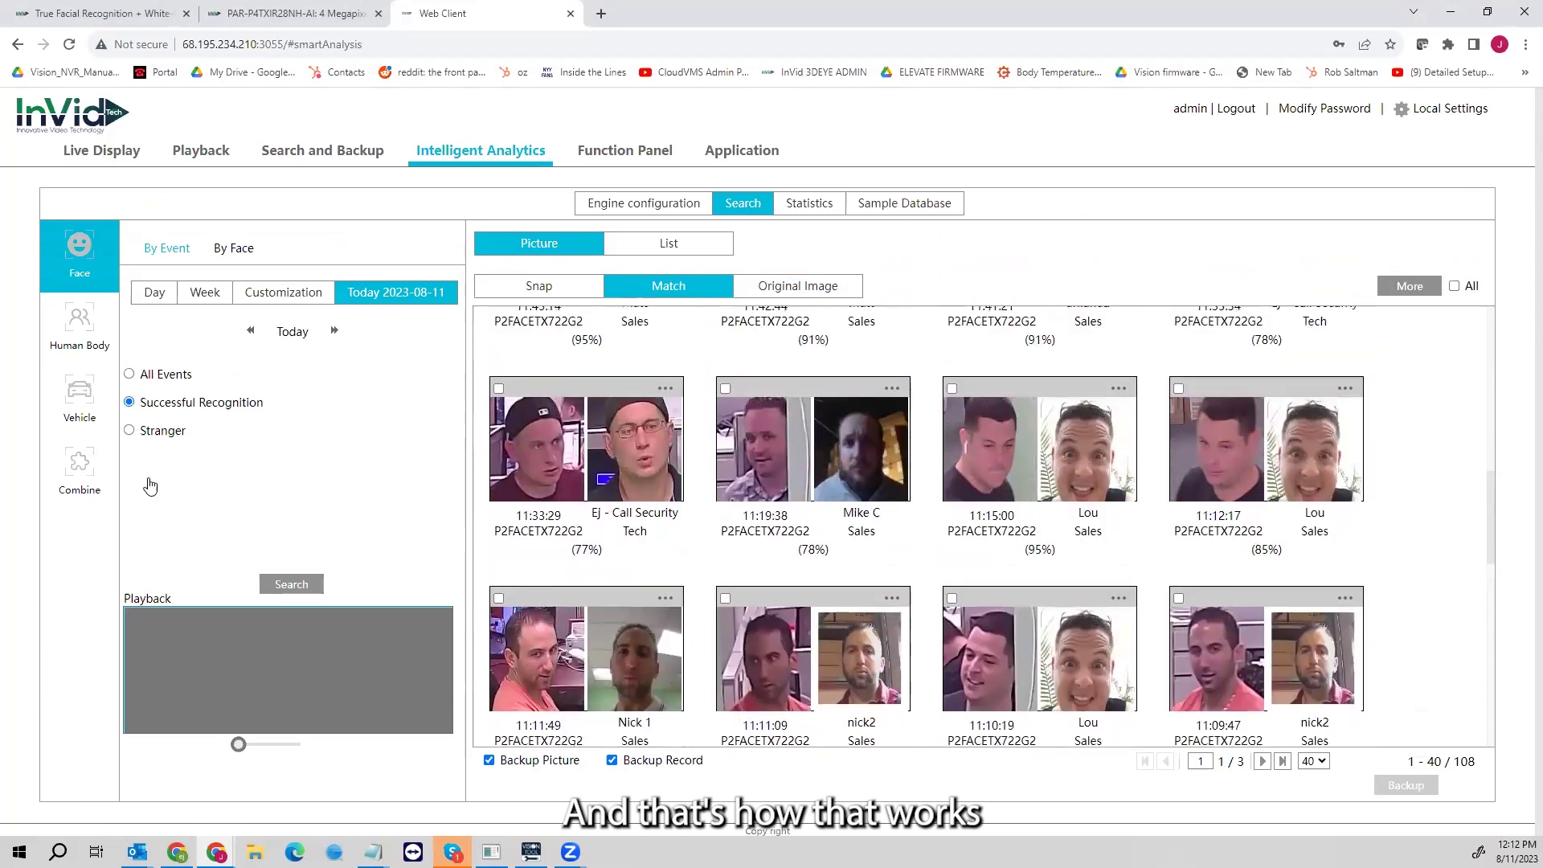
Step: Search today's Stranger events, browse the 118 captures, then switch to By Face search
{"action": "left_click", "coordinate": [129, 431]}
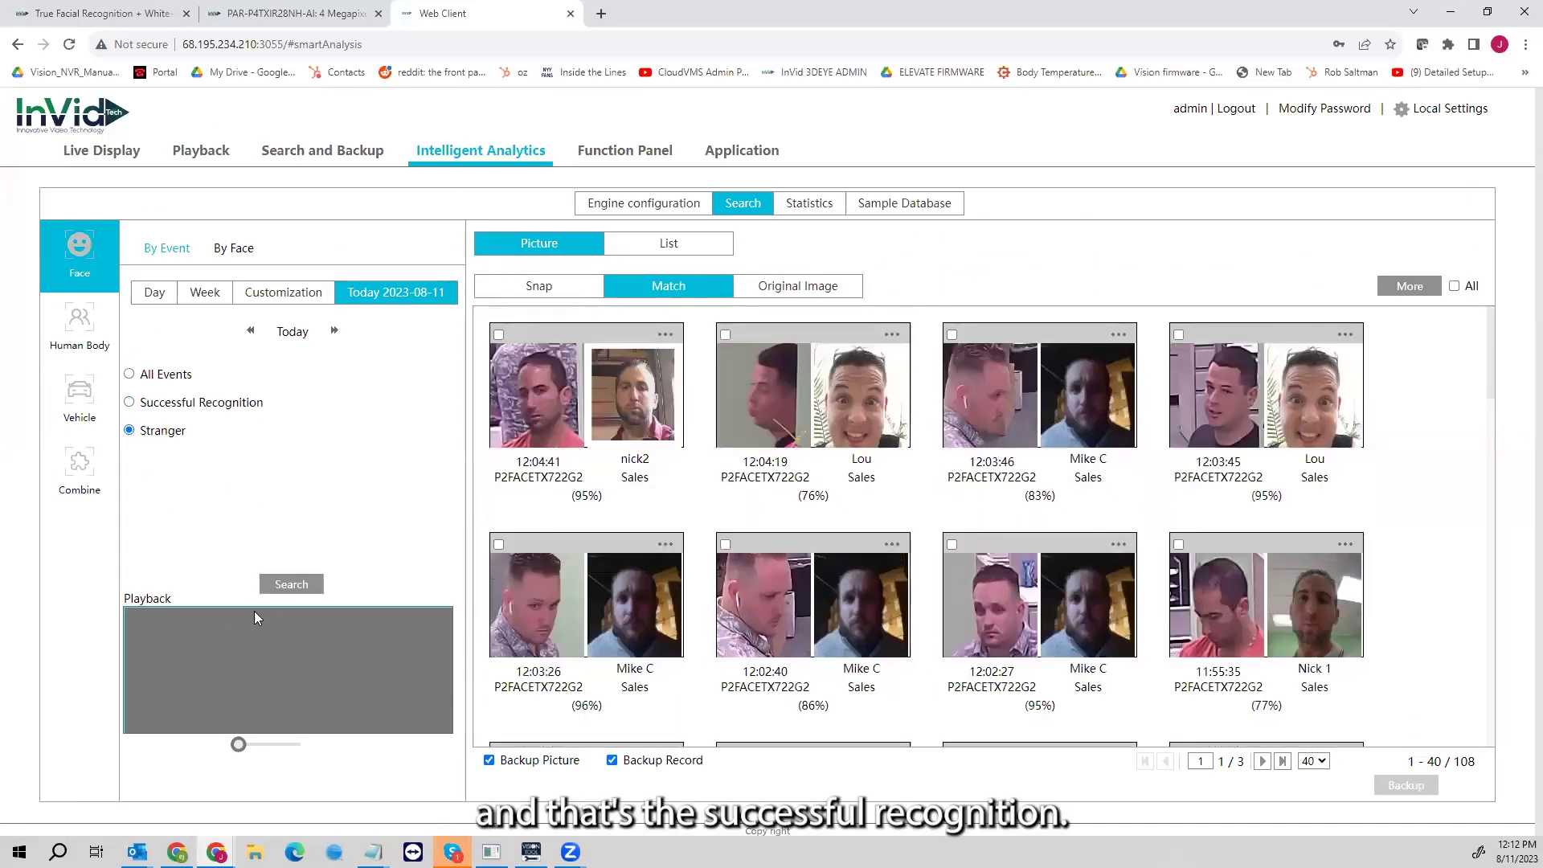
{"action": "left_click", "coordinate": [291, 584]}
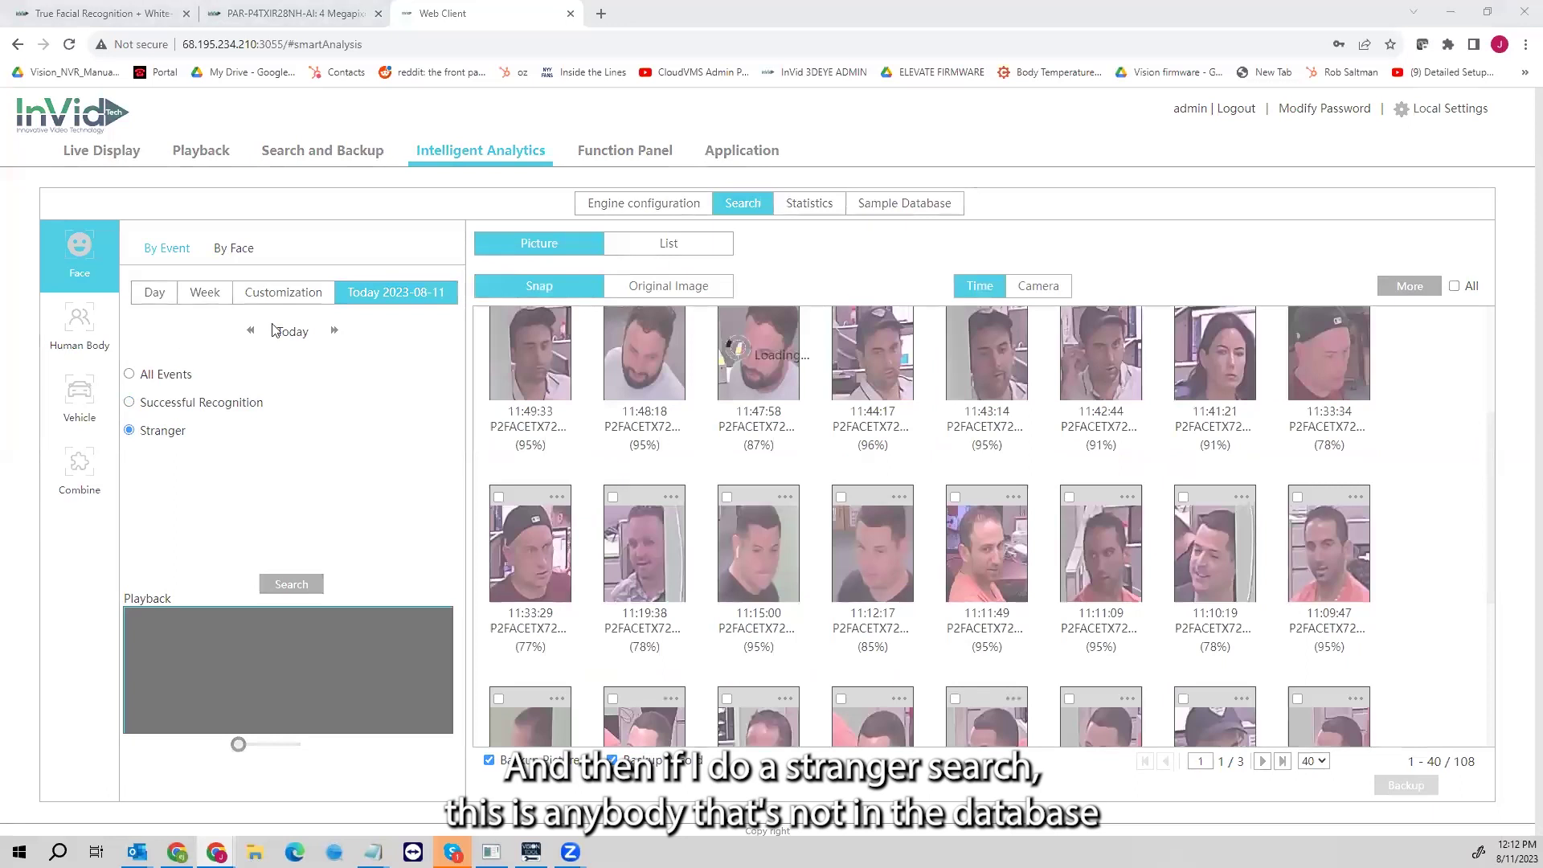
{"action": "left_click", "coordinate": [409, 277]}
{"action": "scroll", "coordinate": [838, 455], "scroll_direction": "down", "scroll_amount": 1}
{"action": "scroll", "coordinate": [839, 456], "scroll_direction": "down", "scroll_amount": 5}
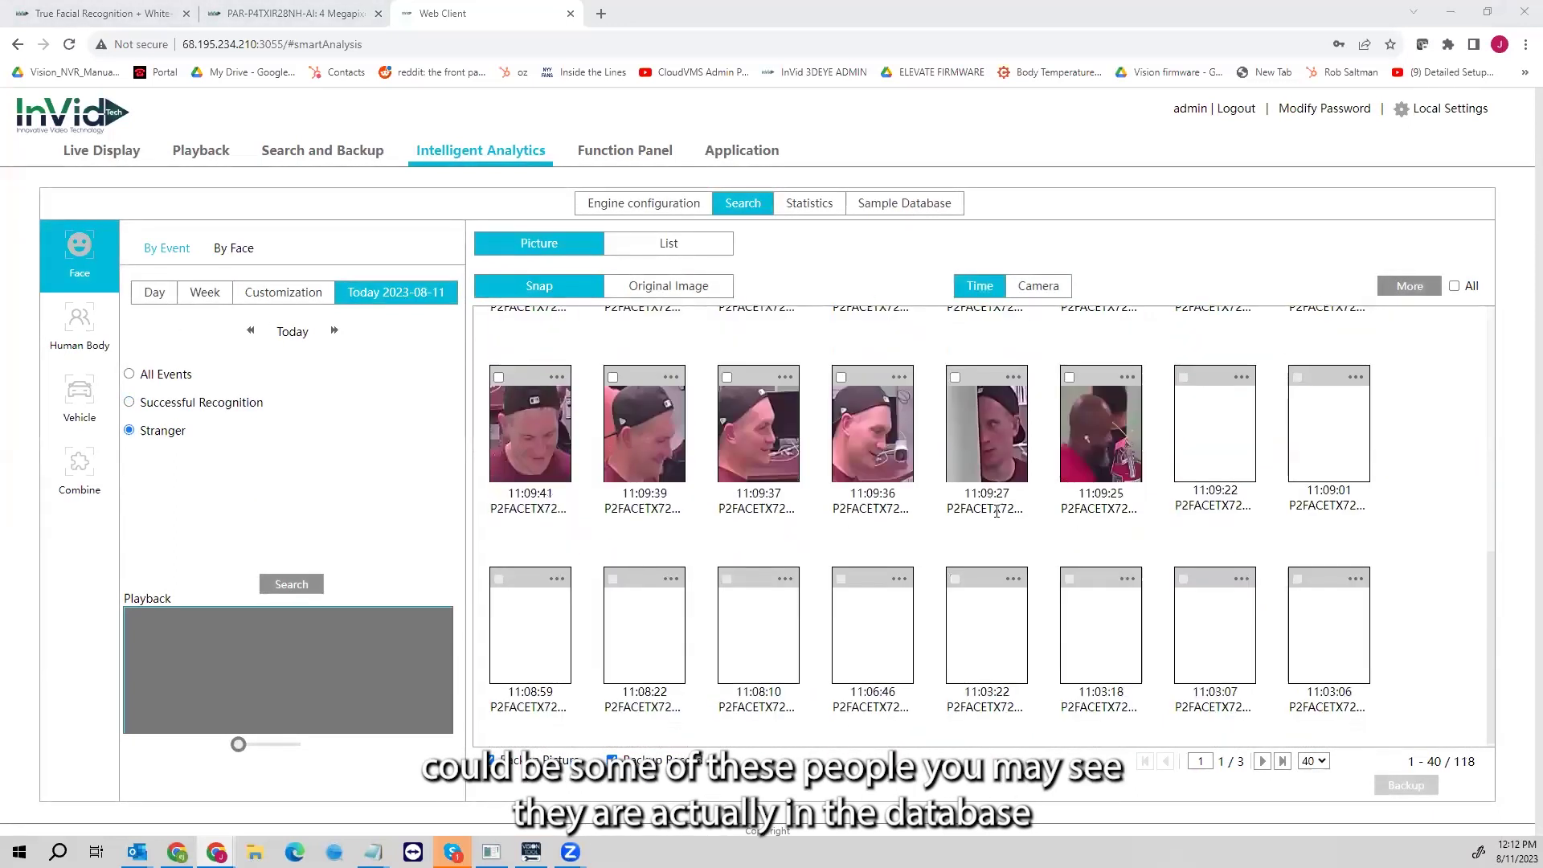
{"action": "scroll", "coordinate": [844, 619], "scroll_direction": "up", "scroll_amount": 6}
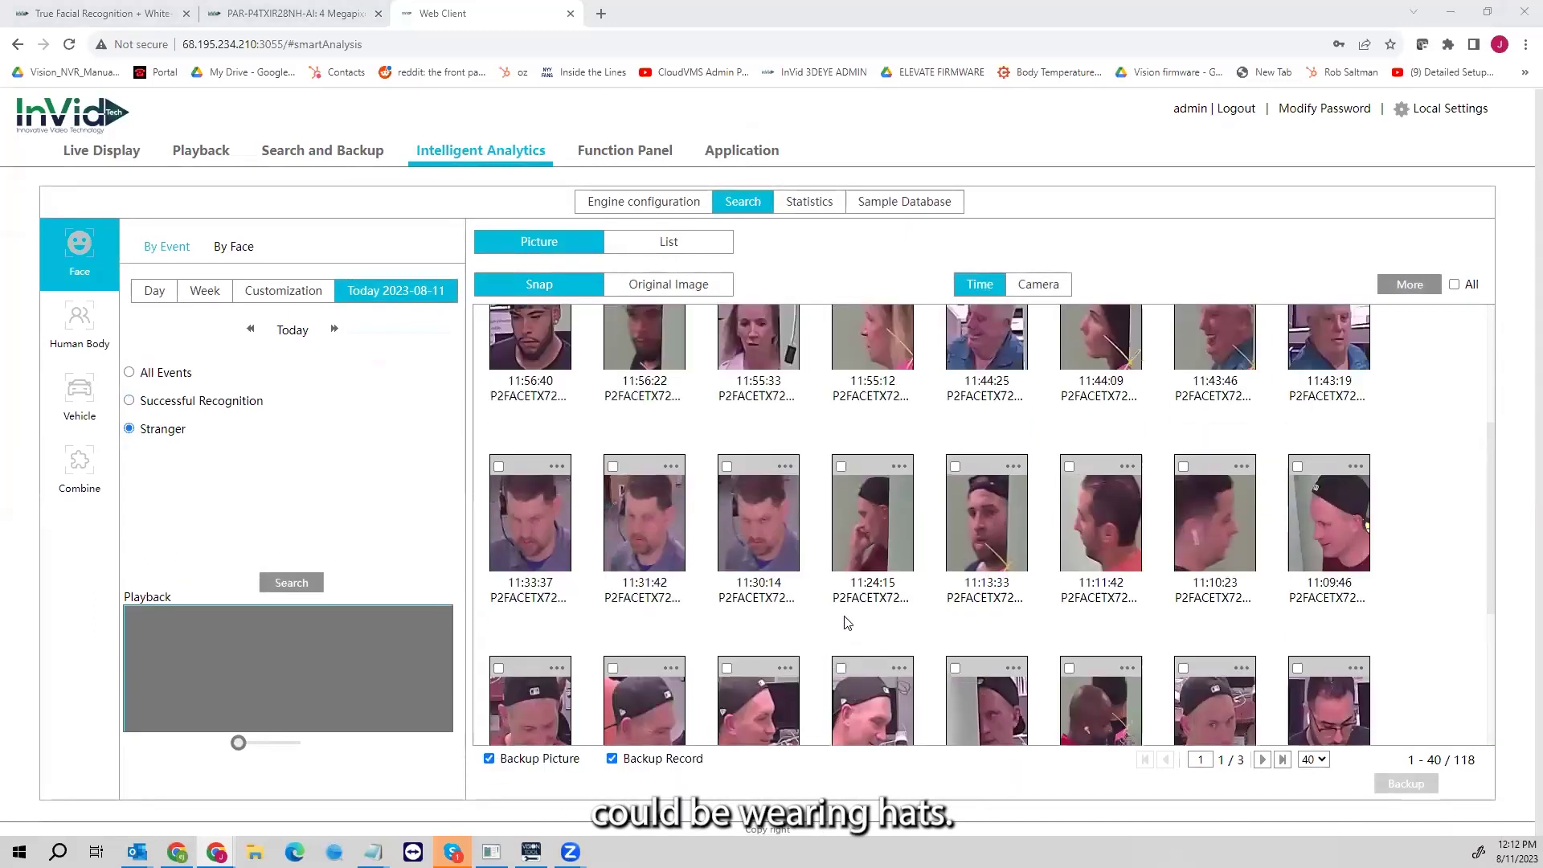
{"action": "scroll", "coordinate": [1265, 508], "scroll_direction": "down", "scroll_amount": 6}
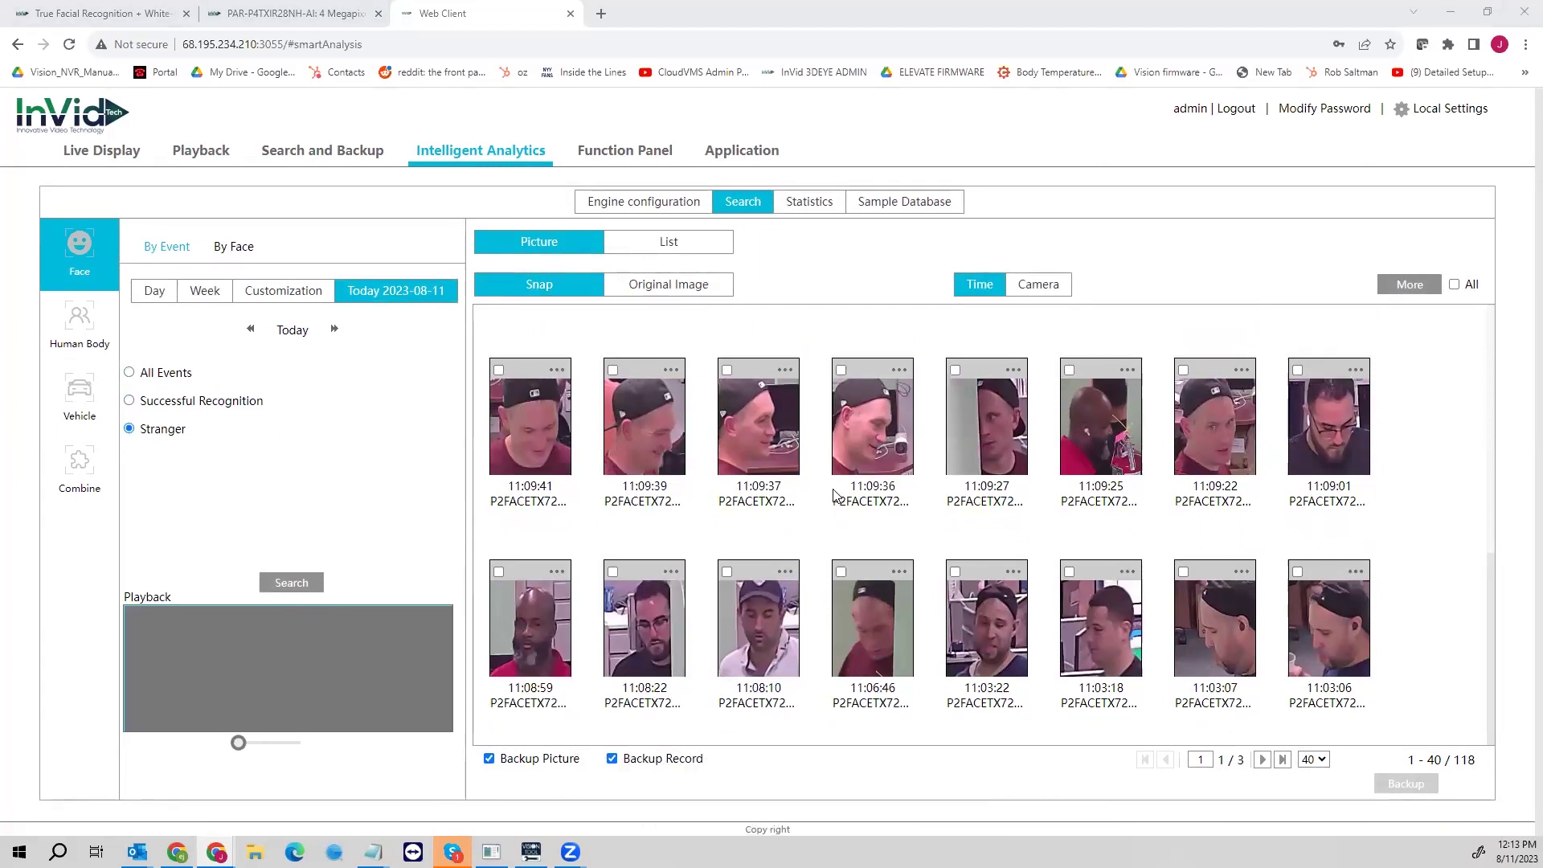
{"action": "scroll", "coordinate": [575, 412], "scroll_direction": "up", "scroll_amount": 6}
{"action": "scroll", "coordinate": [575, 412], "scroll_direction": "up", "scroll_amount": 1}
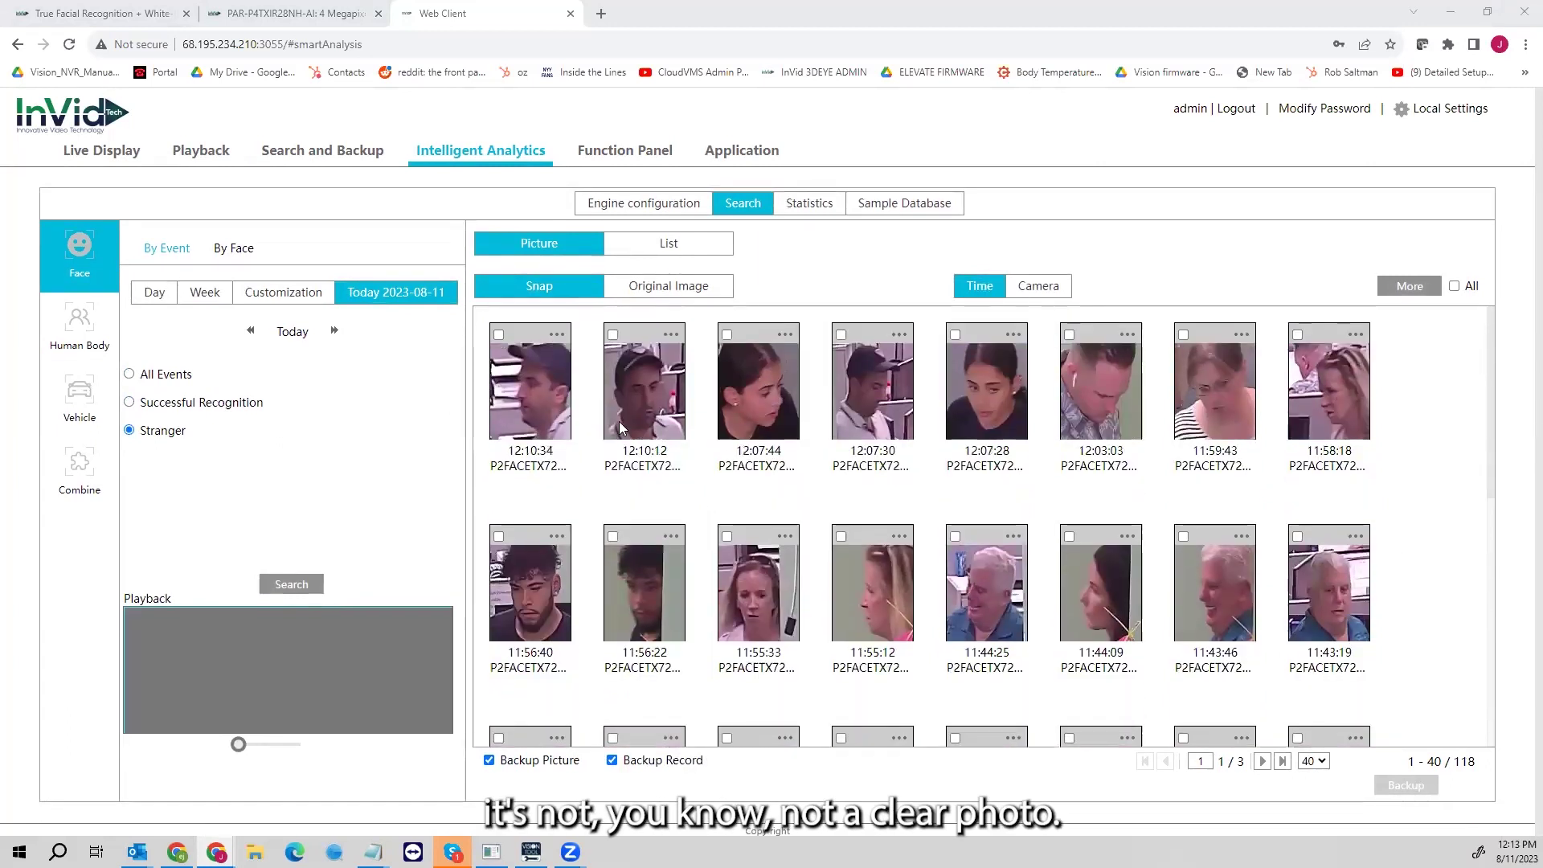
{"action": "left_click", "coordinate": [226, 251]}
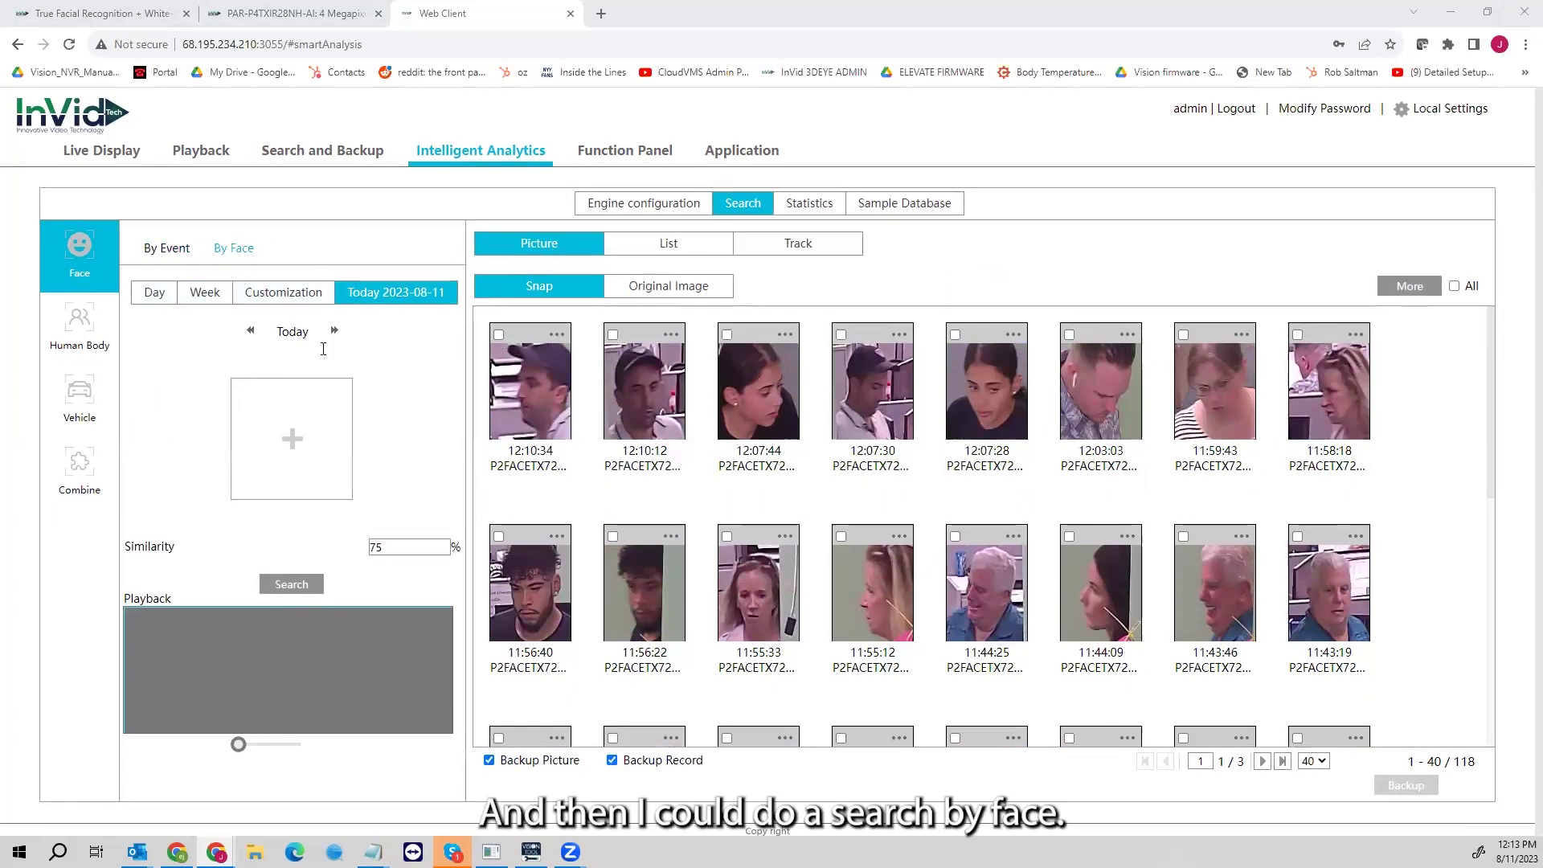
Step: Pick an enrolled face from the Face Database as the By Face search target
{"action": "left_click", "coordinate": [290, 438]}
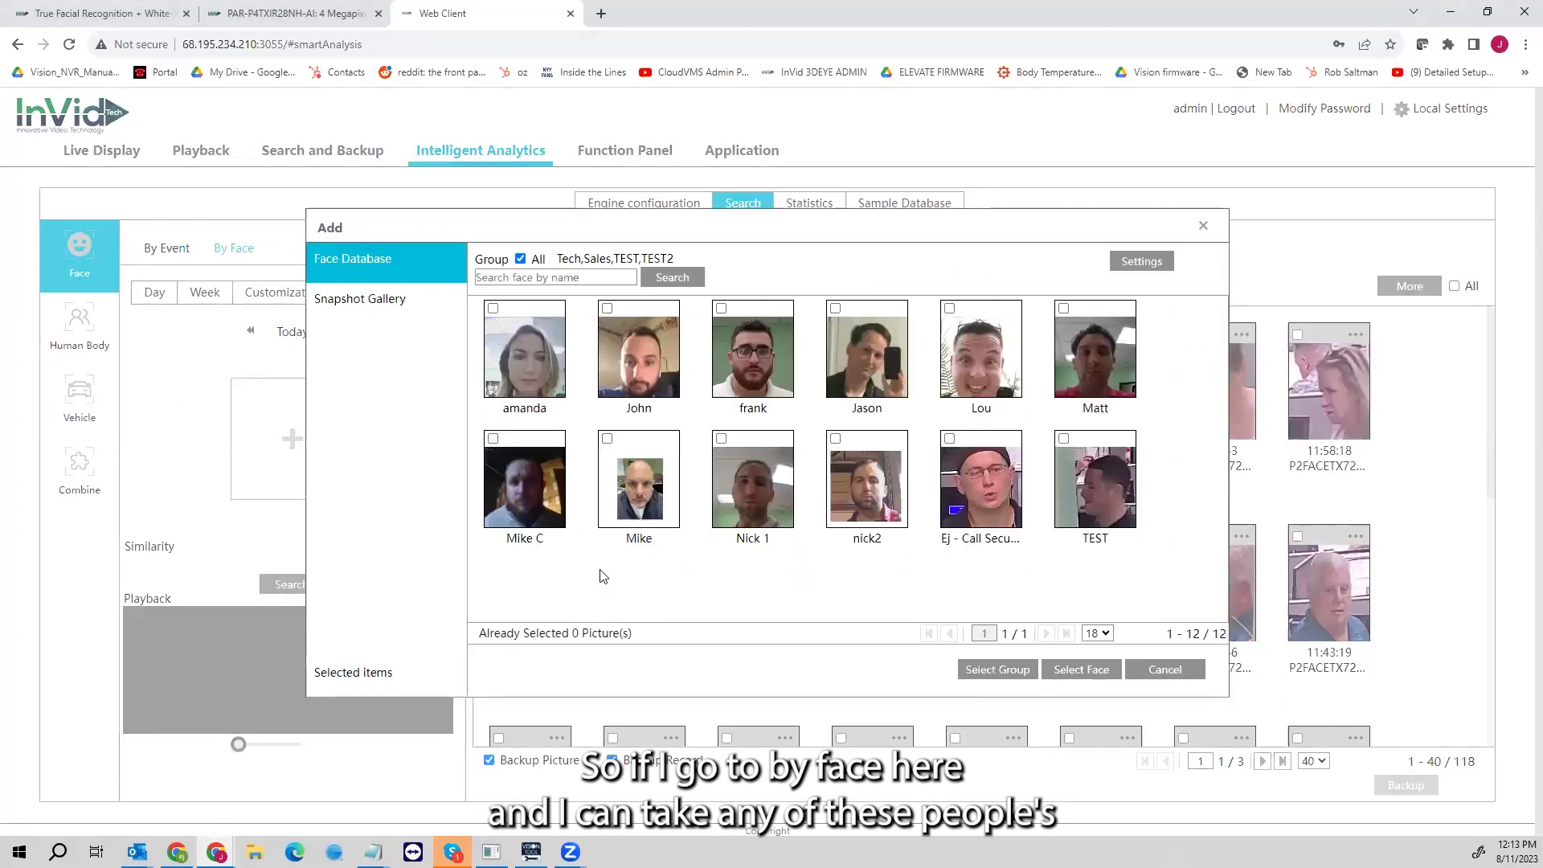
{"action": "left_click", "coordinate": [835, 439]}
{"action": "left_click", "coordinate": [1081, 670]}
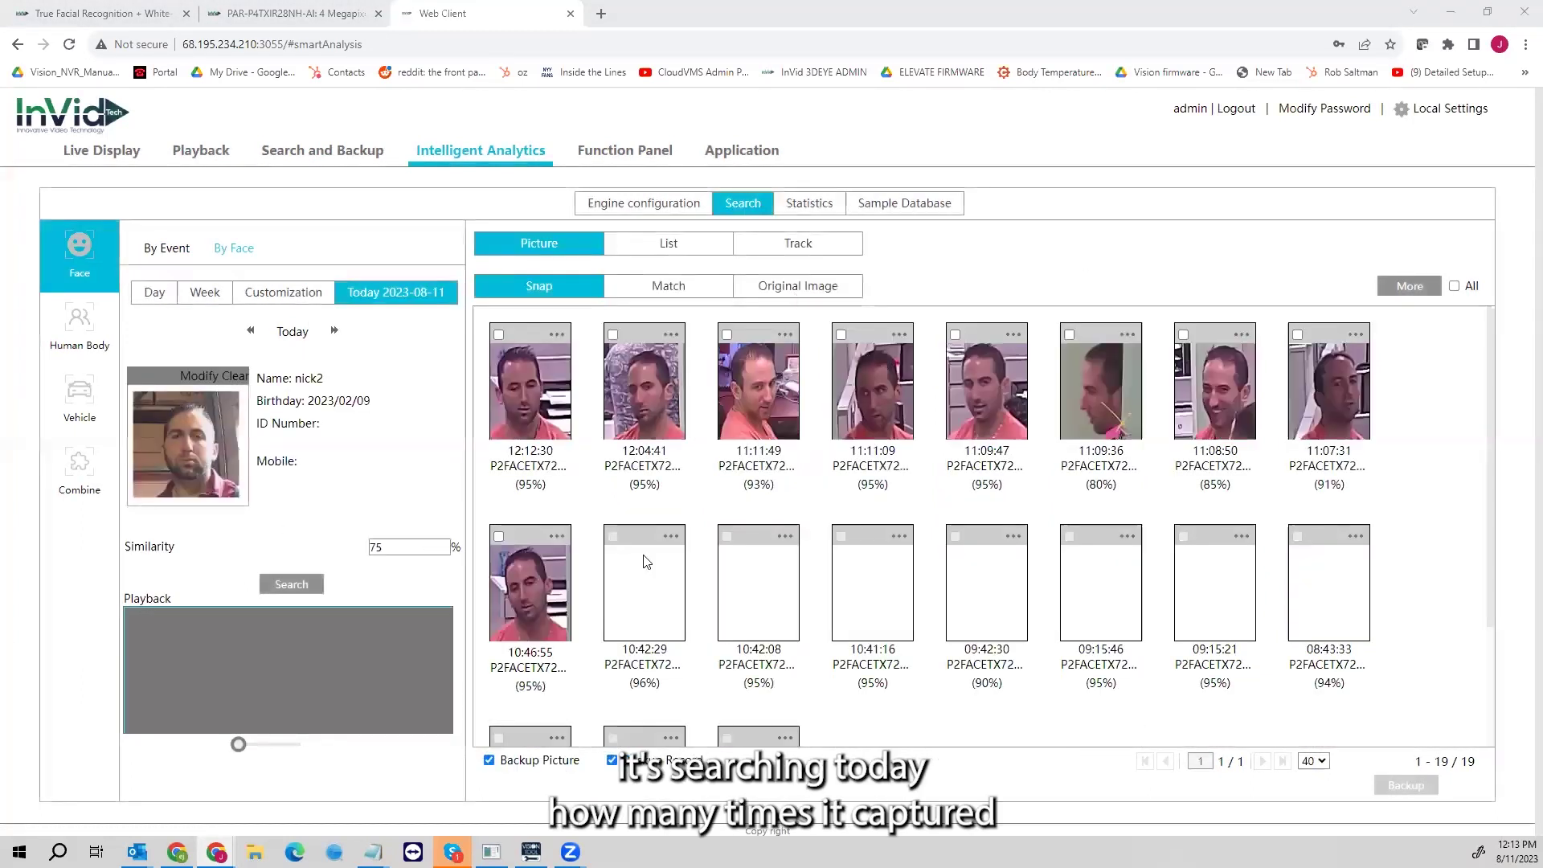
{"action": "scroll", "coordinate": [635, 556], "scroll_direction": "down", "scroll_amount": 1}
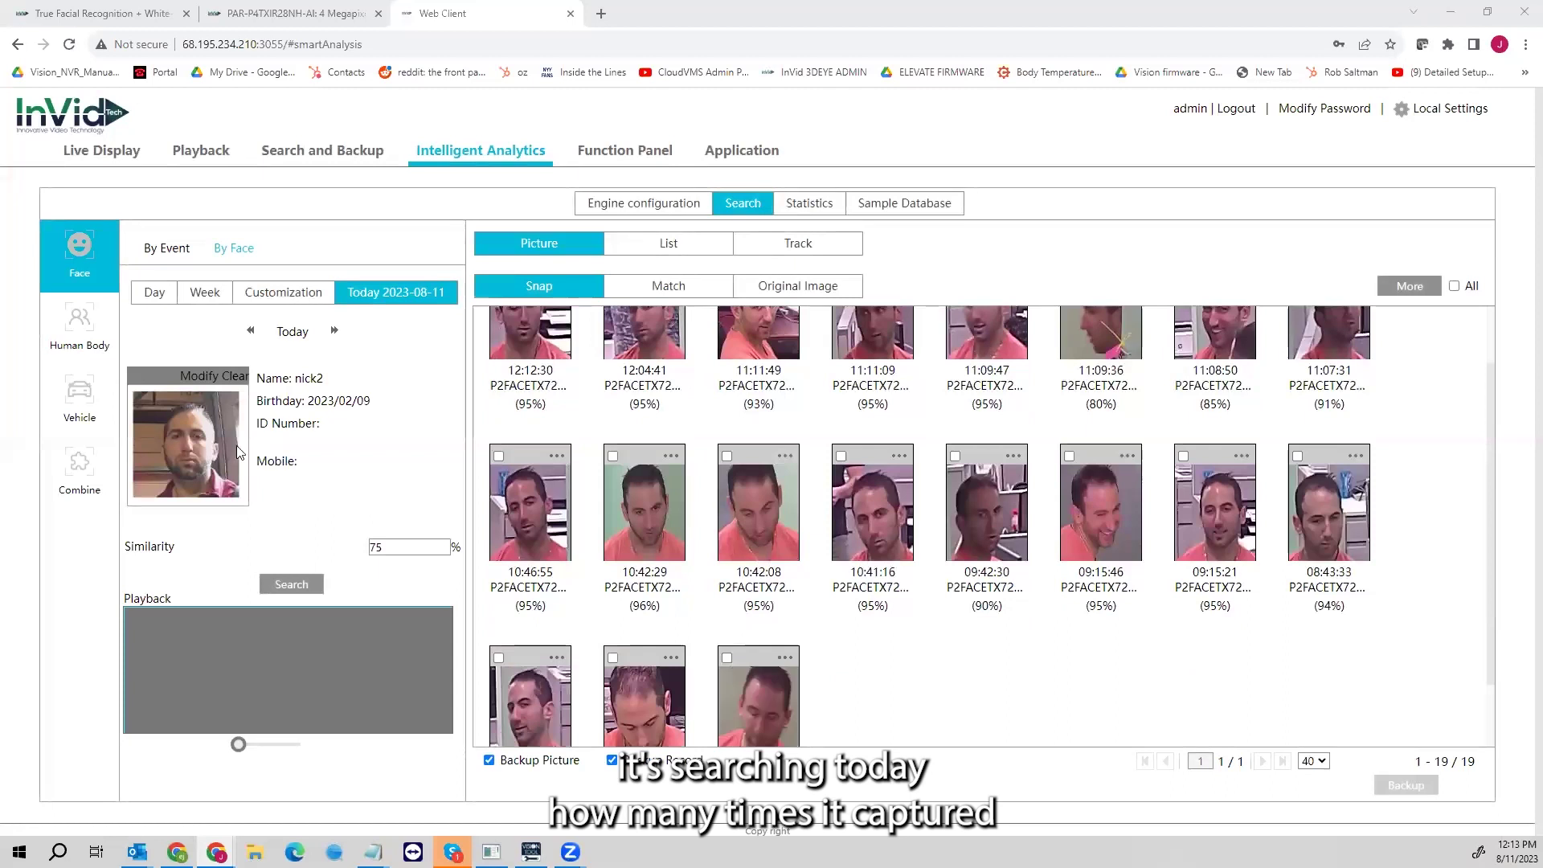
Step: Keep the similarity threshold at 75% and review the 19 matching snapshots
{"action": "double_click", "coordinate": [376, 547]}
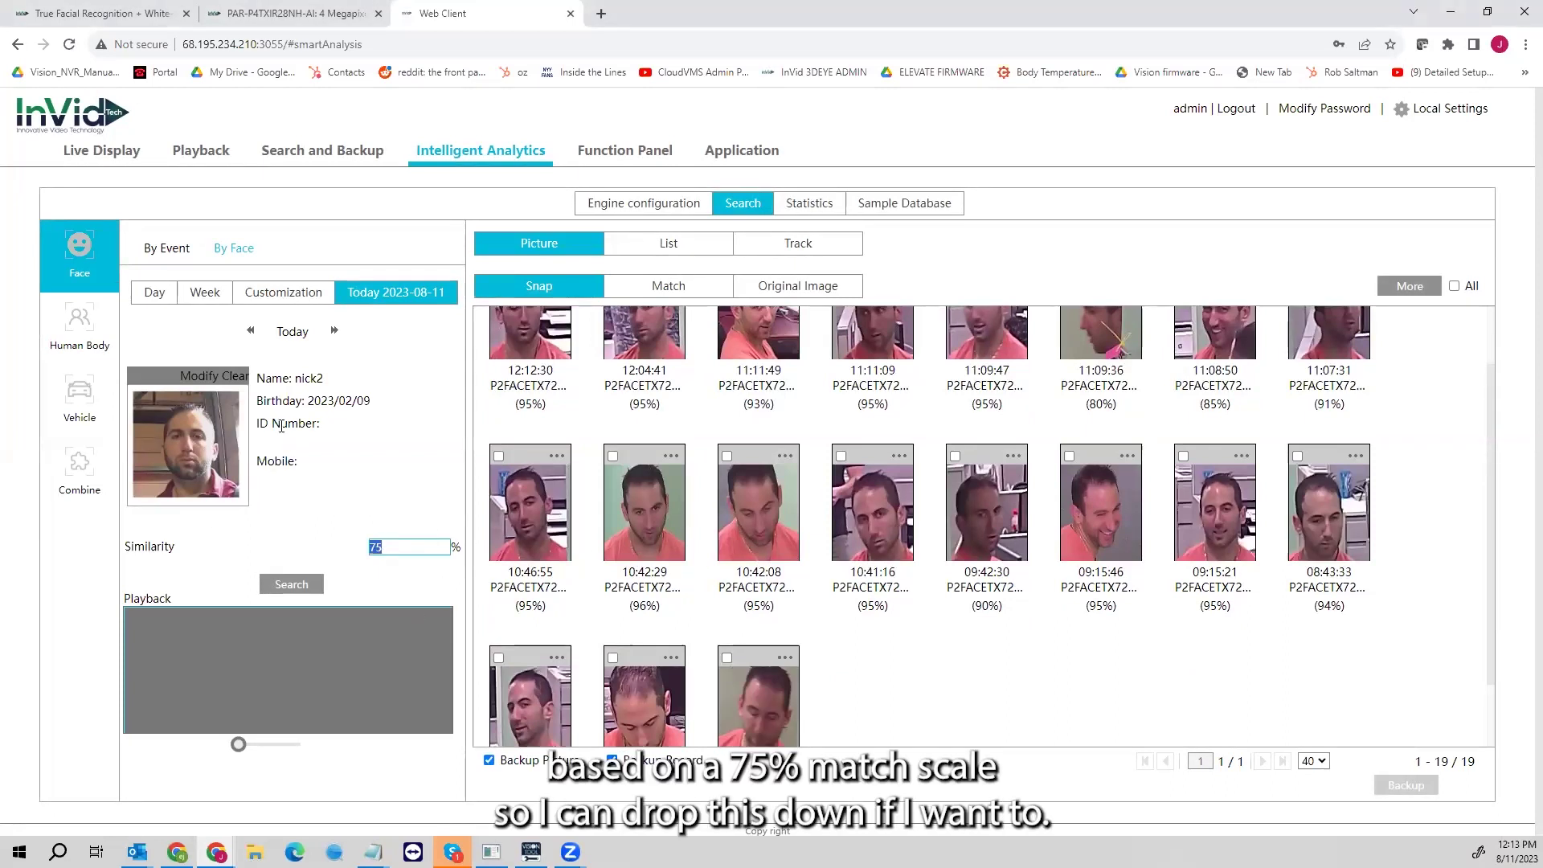
{"action": "left_click", "coordinate": [332, 469]}
{"action": "double_click", "coordinate": [418, 548]}
{"action": "left_click", "coordinate": [394, 517]}
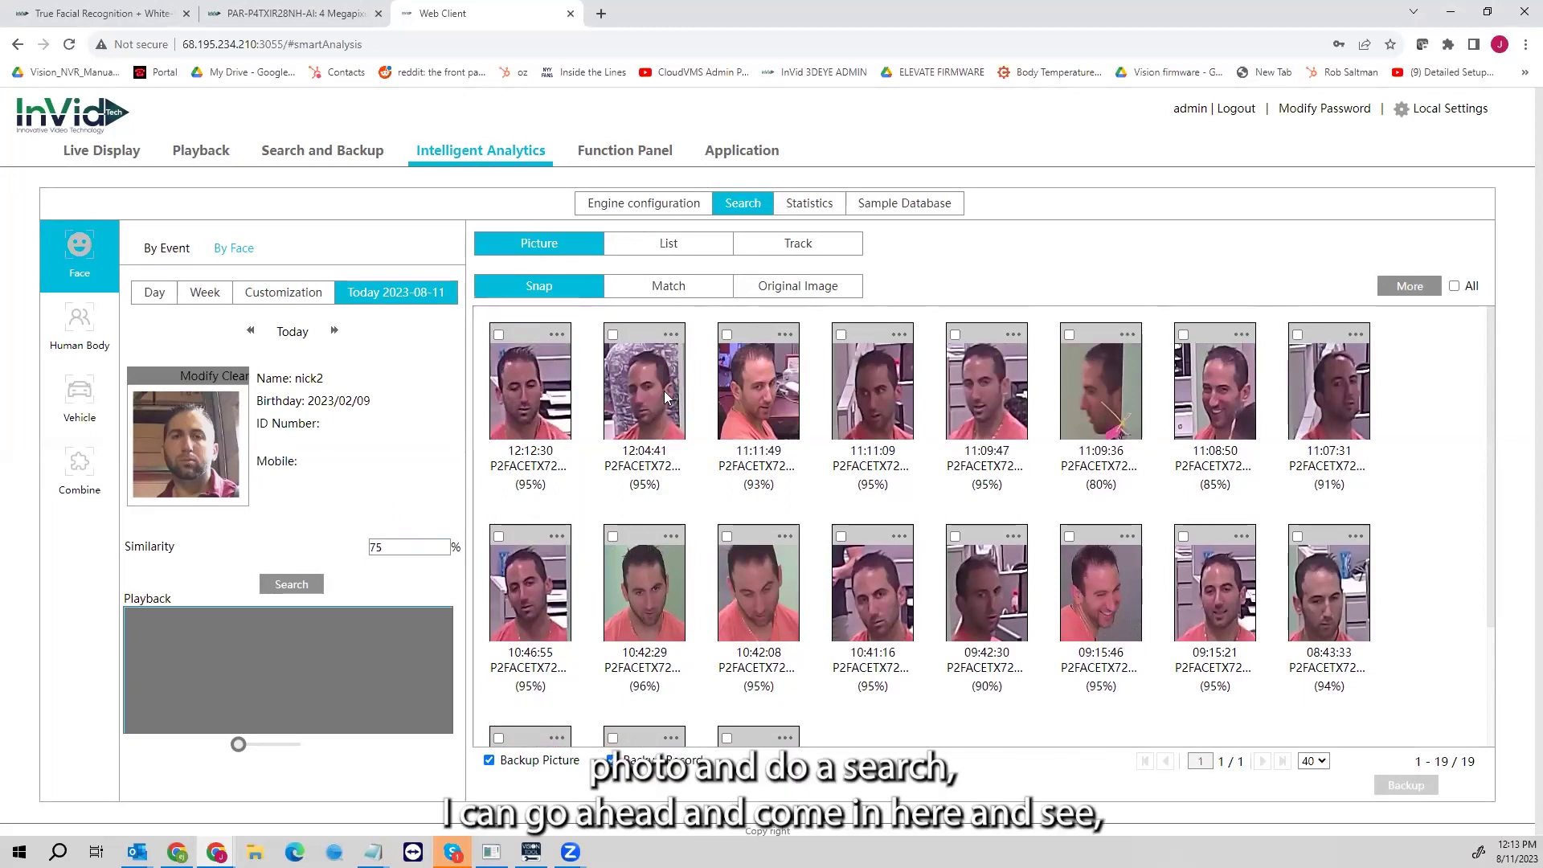
{"action": "scroll", "coordinate": [932, 534], "scroll_direction": "down", "scroll_amount": 2}
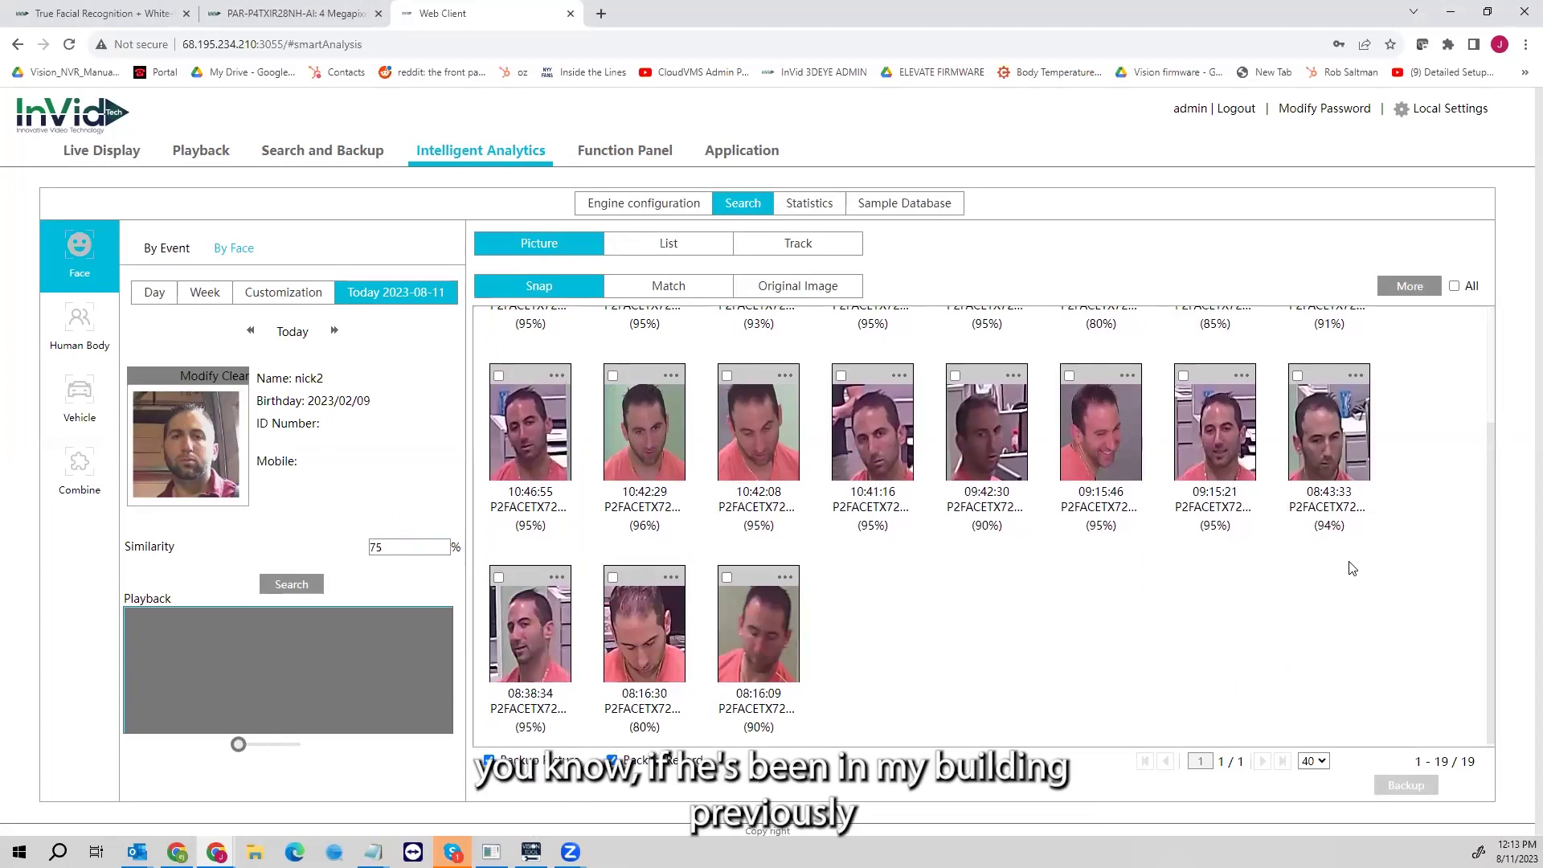
{"action": "scroll", "coordinate": [1229, 569], "scroll_direction": "up", "scroll_amount": 2}
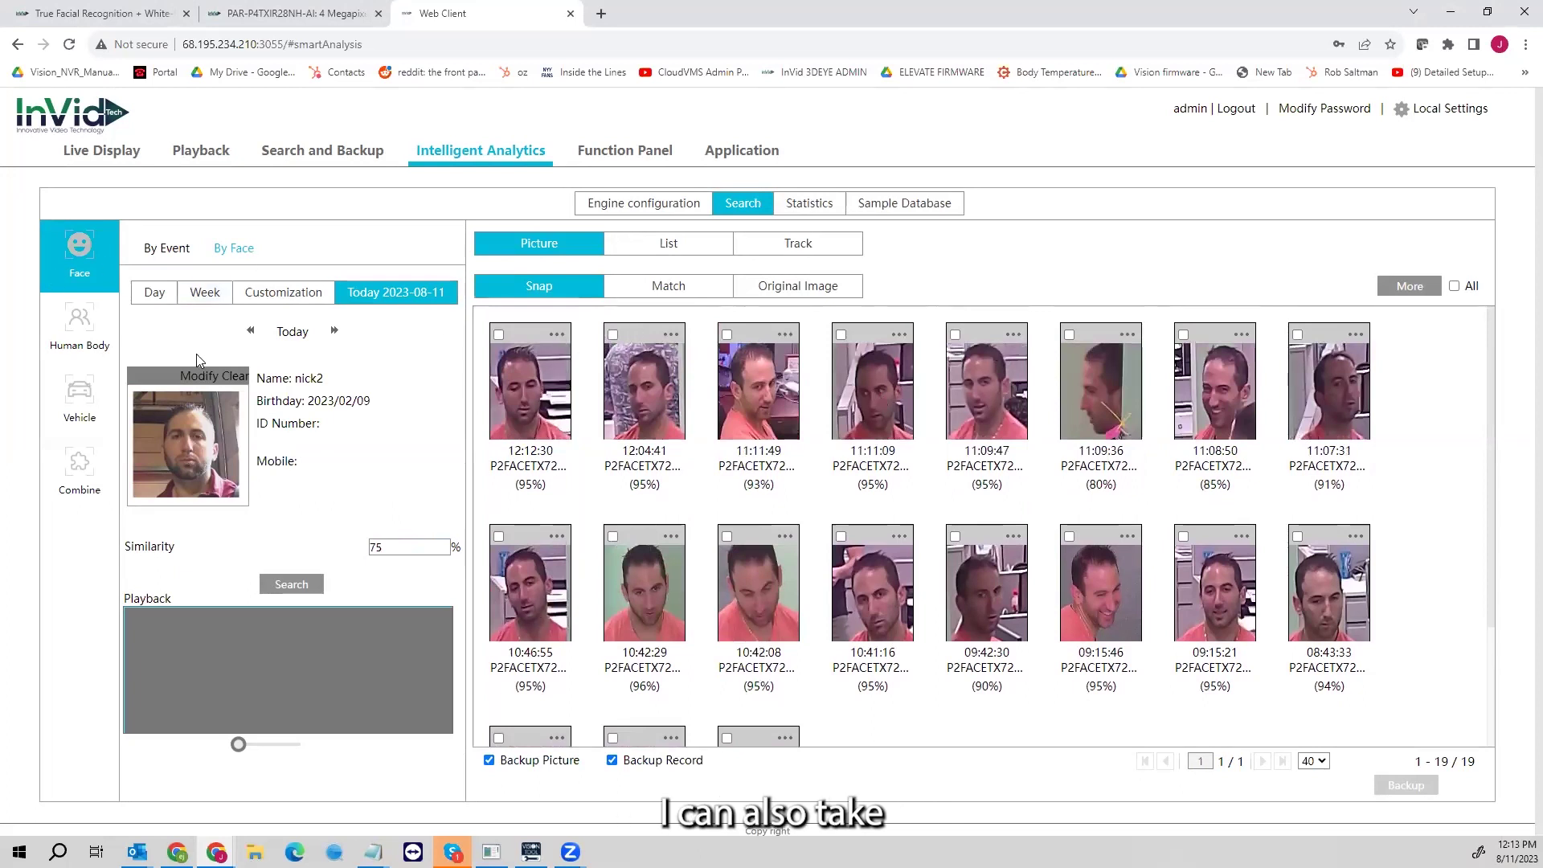
Step: Rerun today's Stranger search by event, now returning 119 snapshots
{"action": "left_click", "coordinate": [167, 248]}
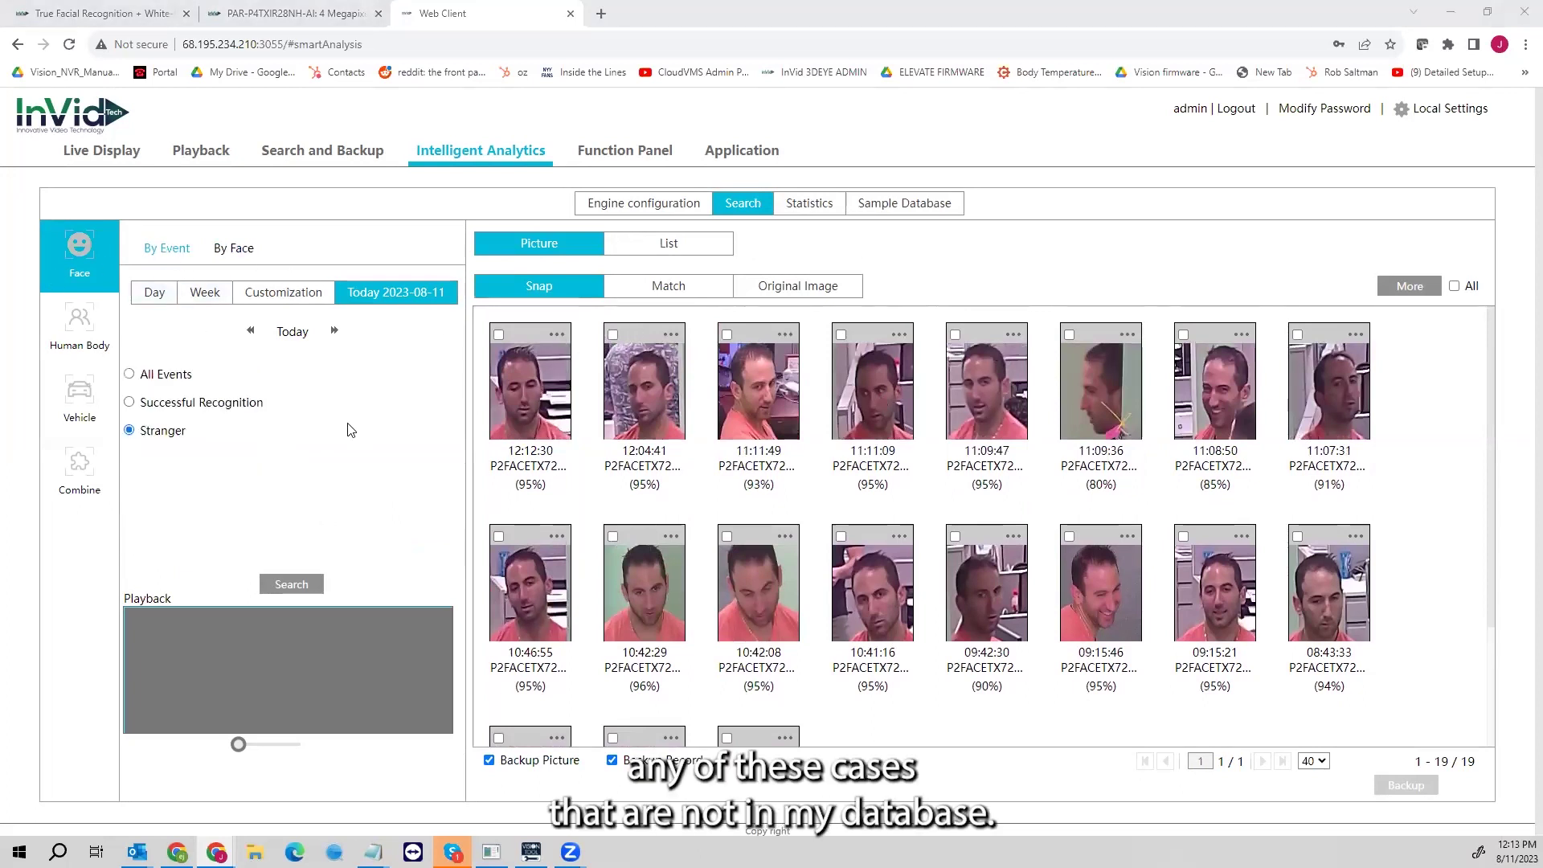
{"action": "left_click", "coordinate": [291, 584]}
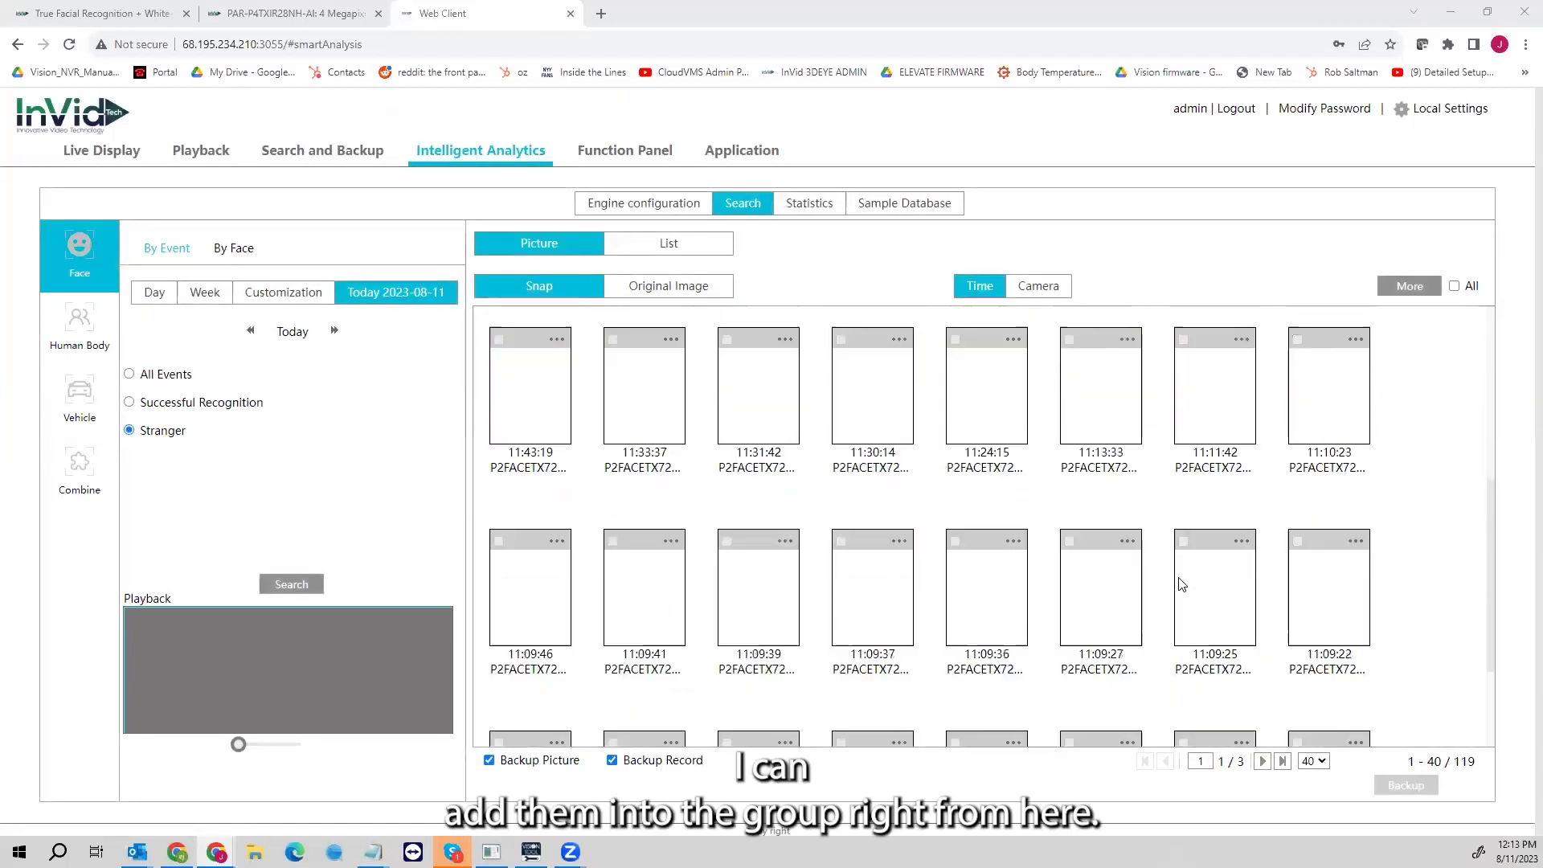
{"action": "scroll", "coordinate": [1182, 585], "scroll_direction": "down", "scroll_amount": 2}
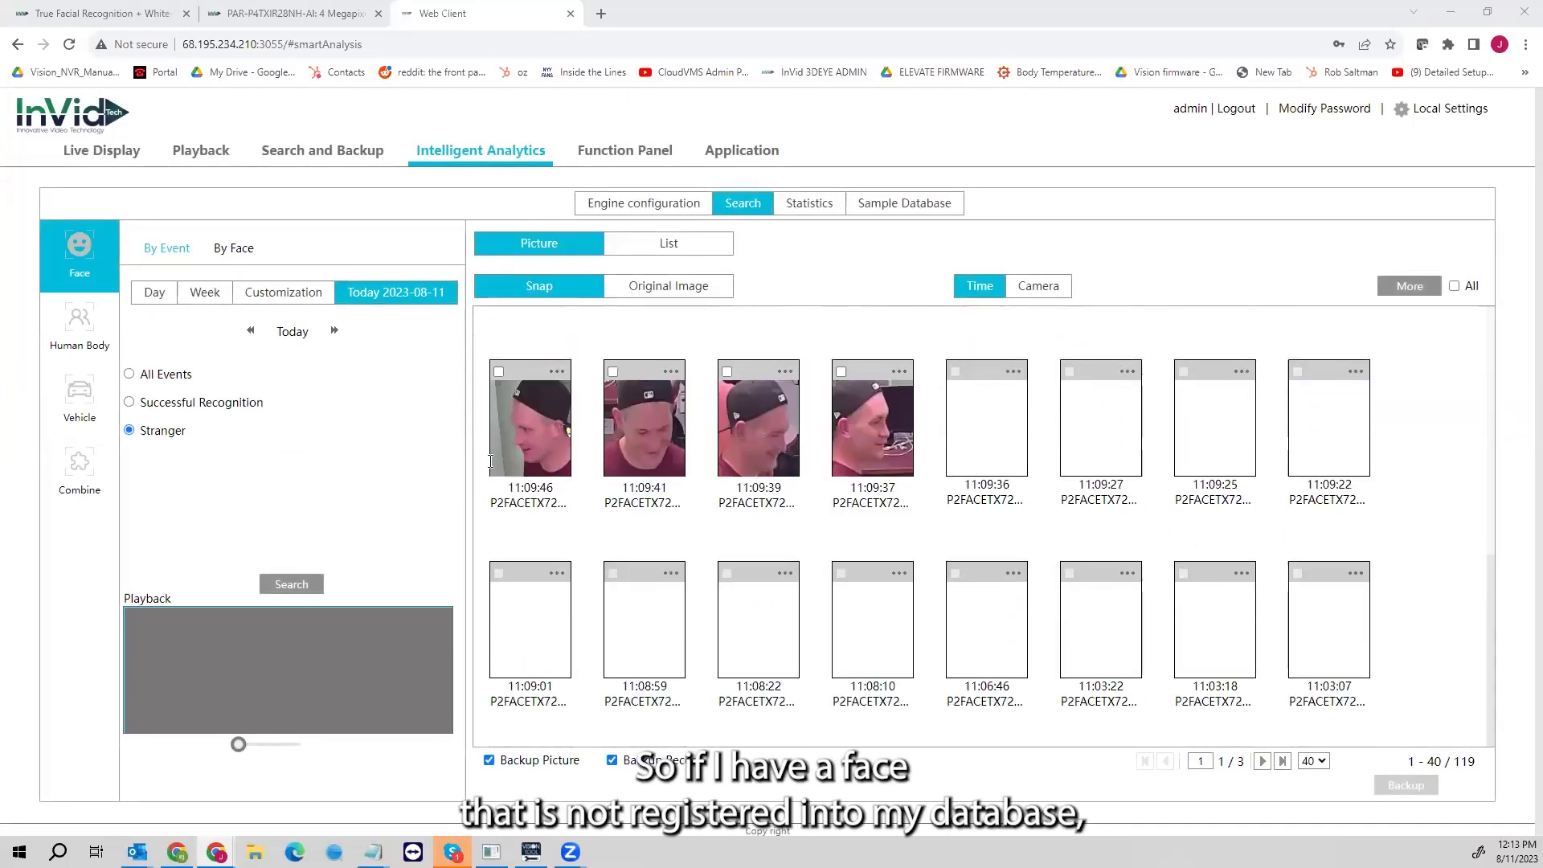
Step: Begin registering the 11:08:59 stranger into the Tech group, then cancel and close the details
{"action": "left_click", "coordinate": [667, 575]}
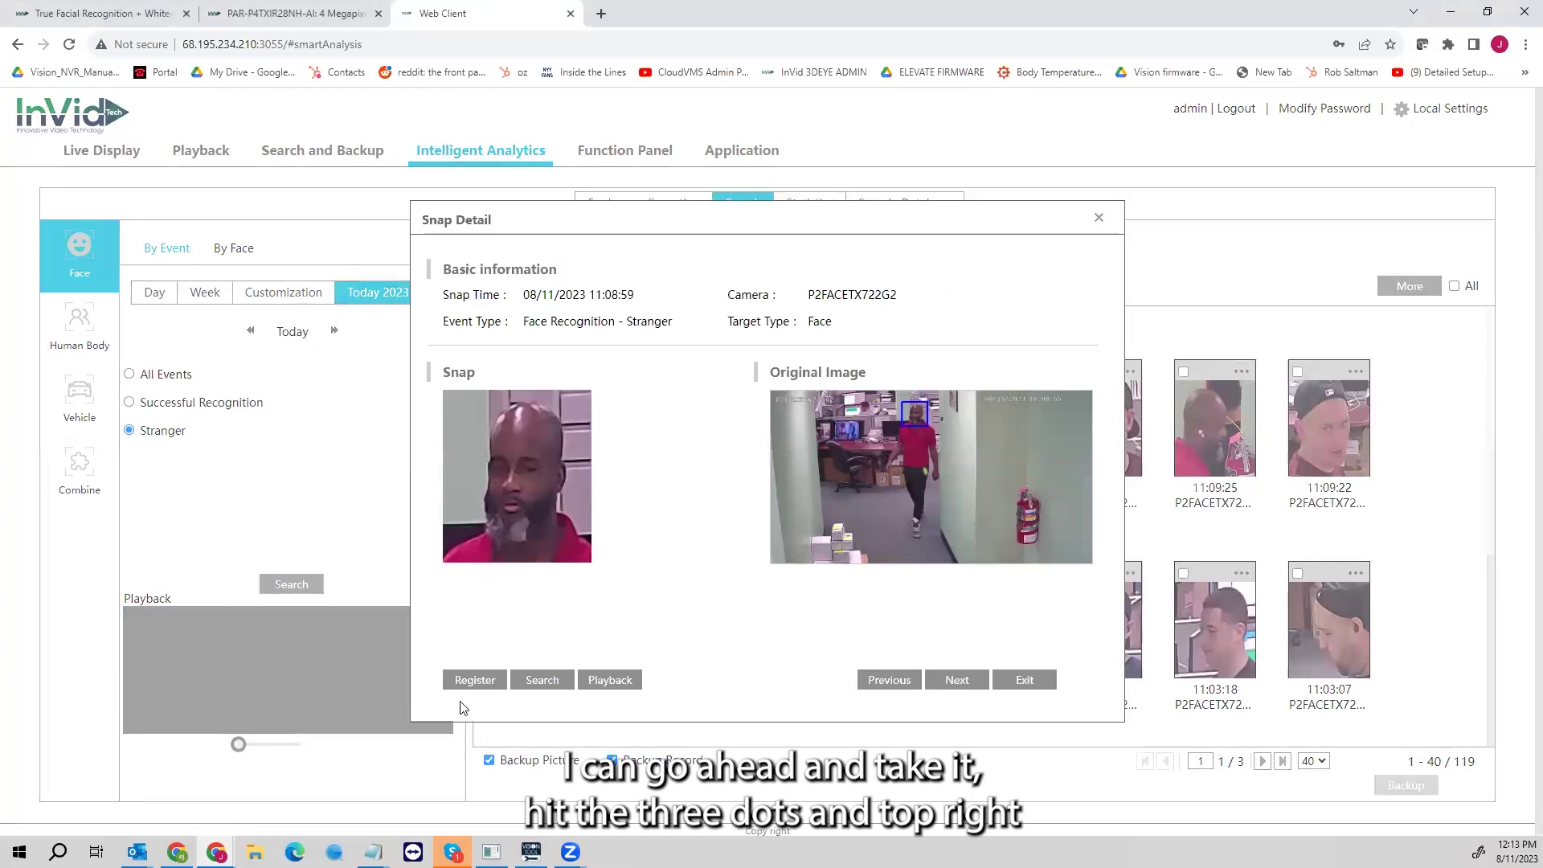
{"action": "left_click", "coordinate": [475, 681]}
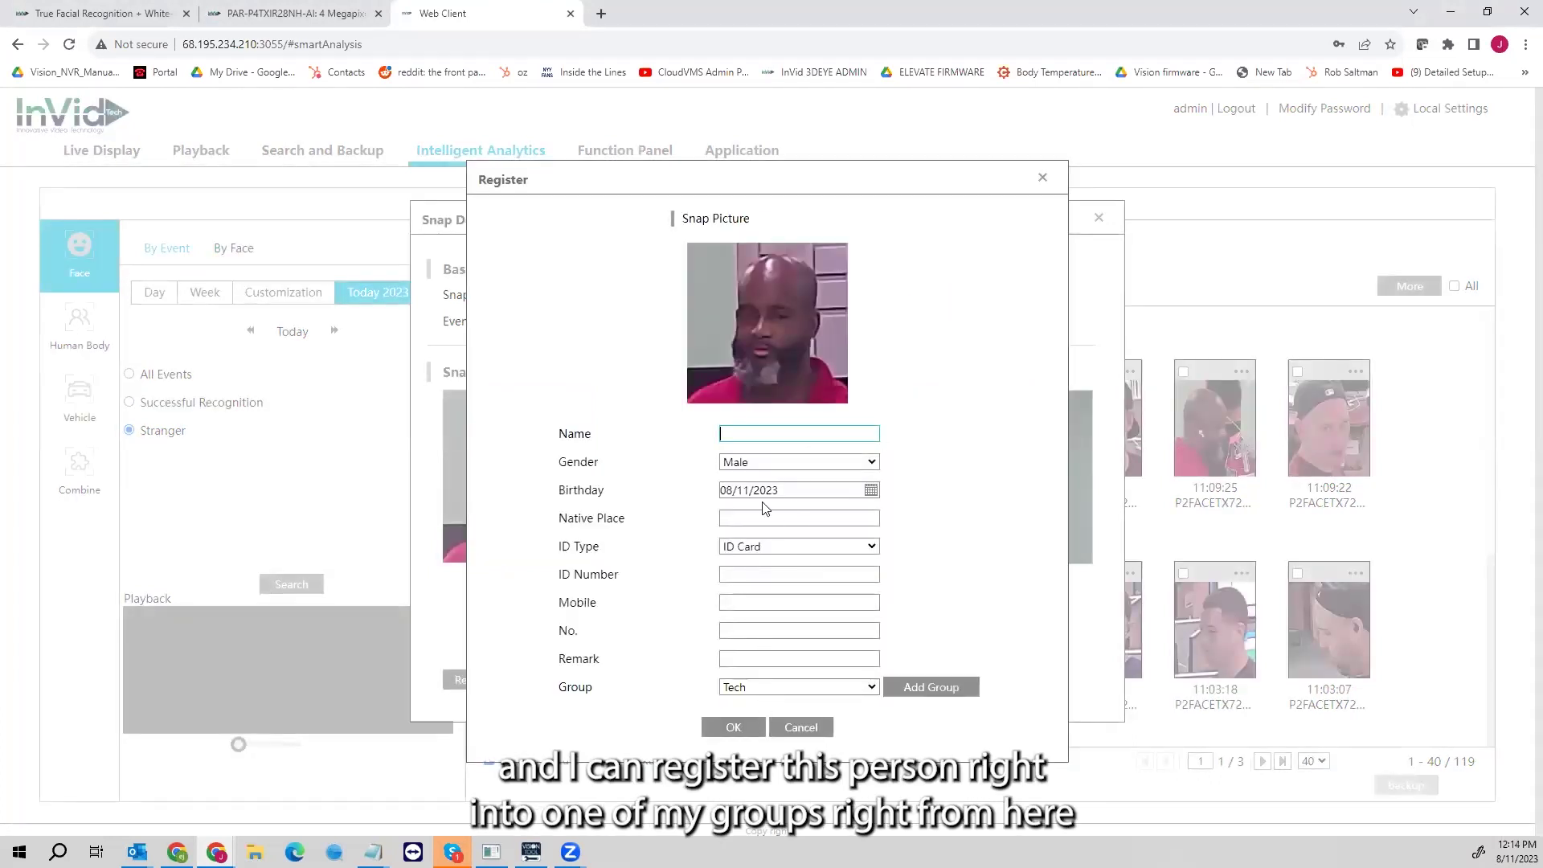
{"action": "left_click", "coordinate": [775, 690]}
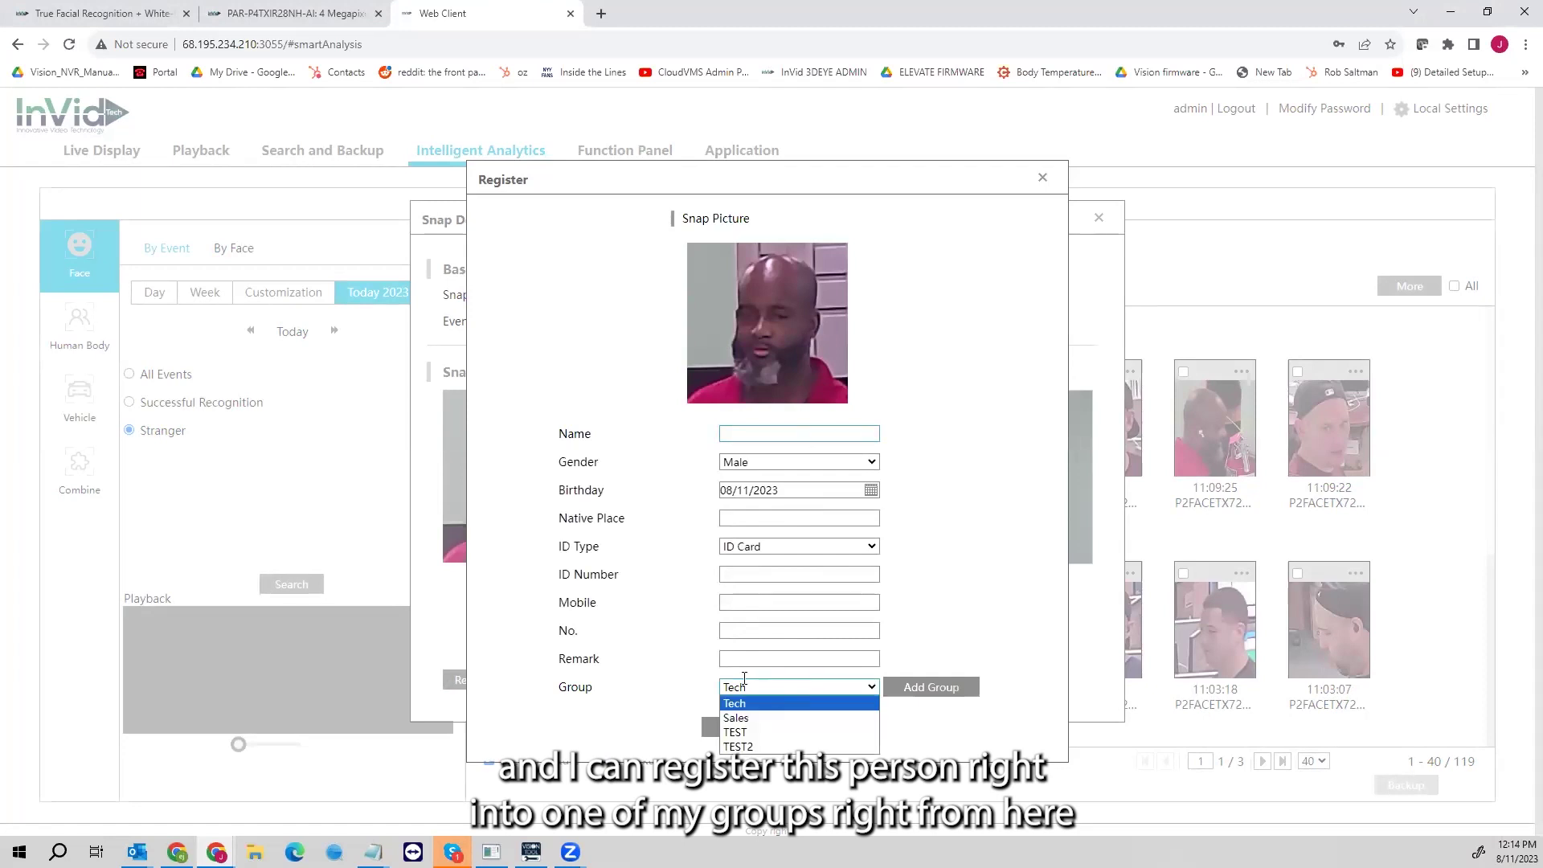
{"action": "left_click", "coordinate": [666, 640]}
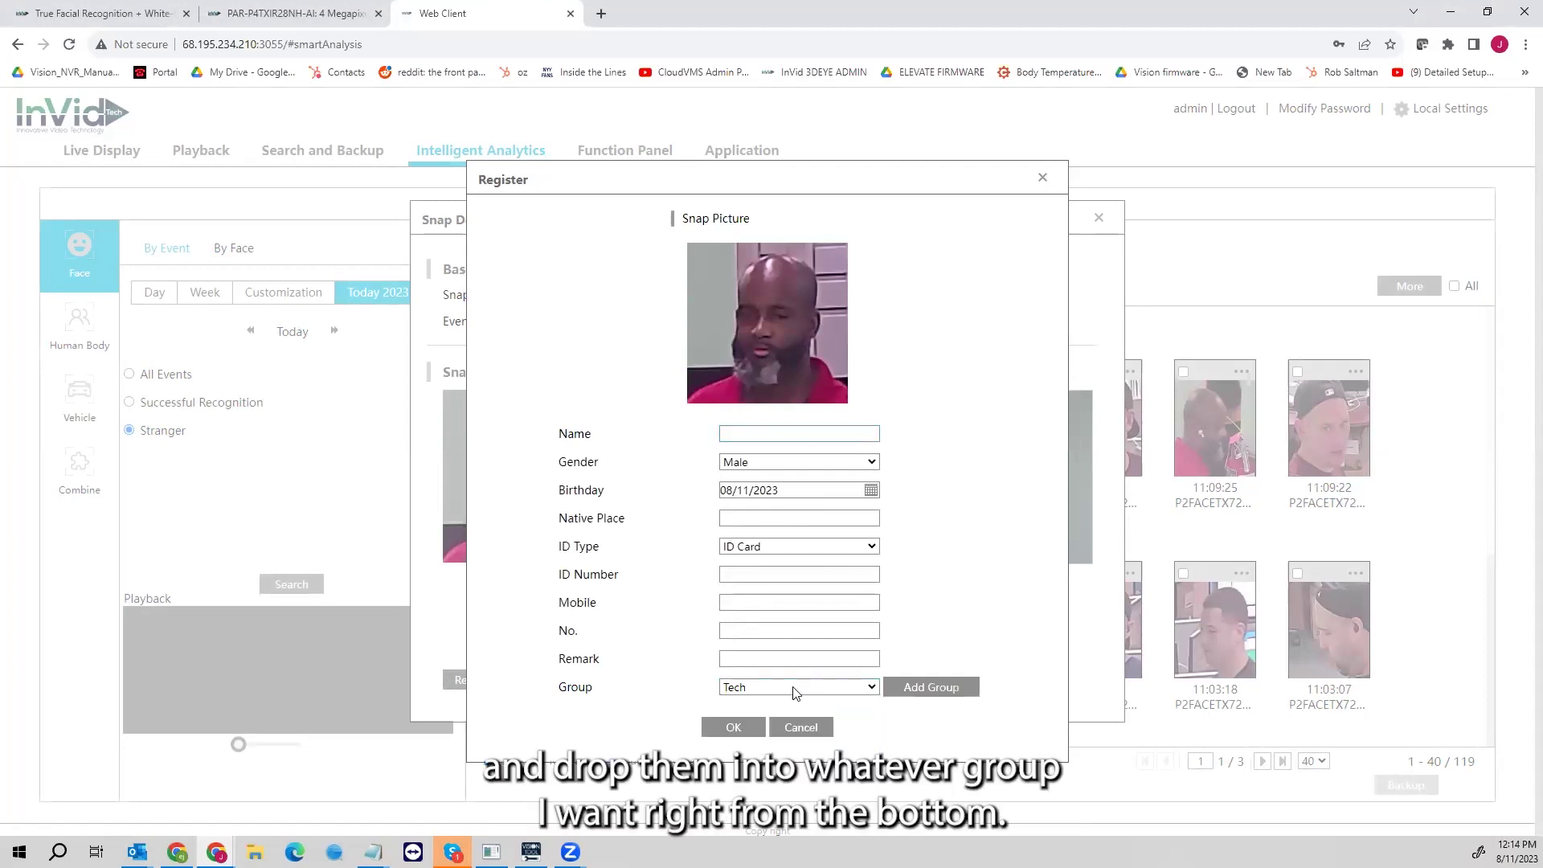
{"action": "left_click", "coordinate": [801, 727]}
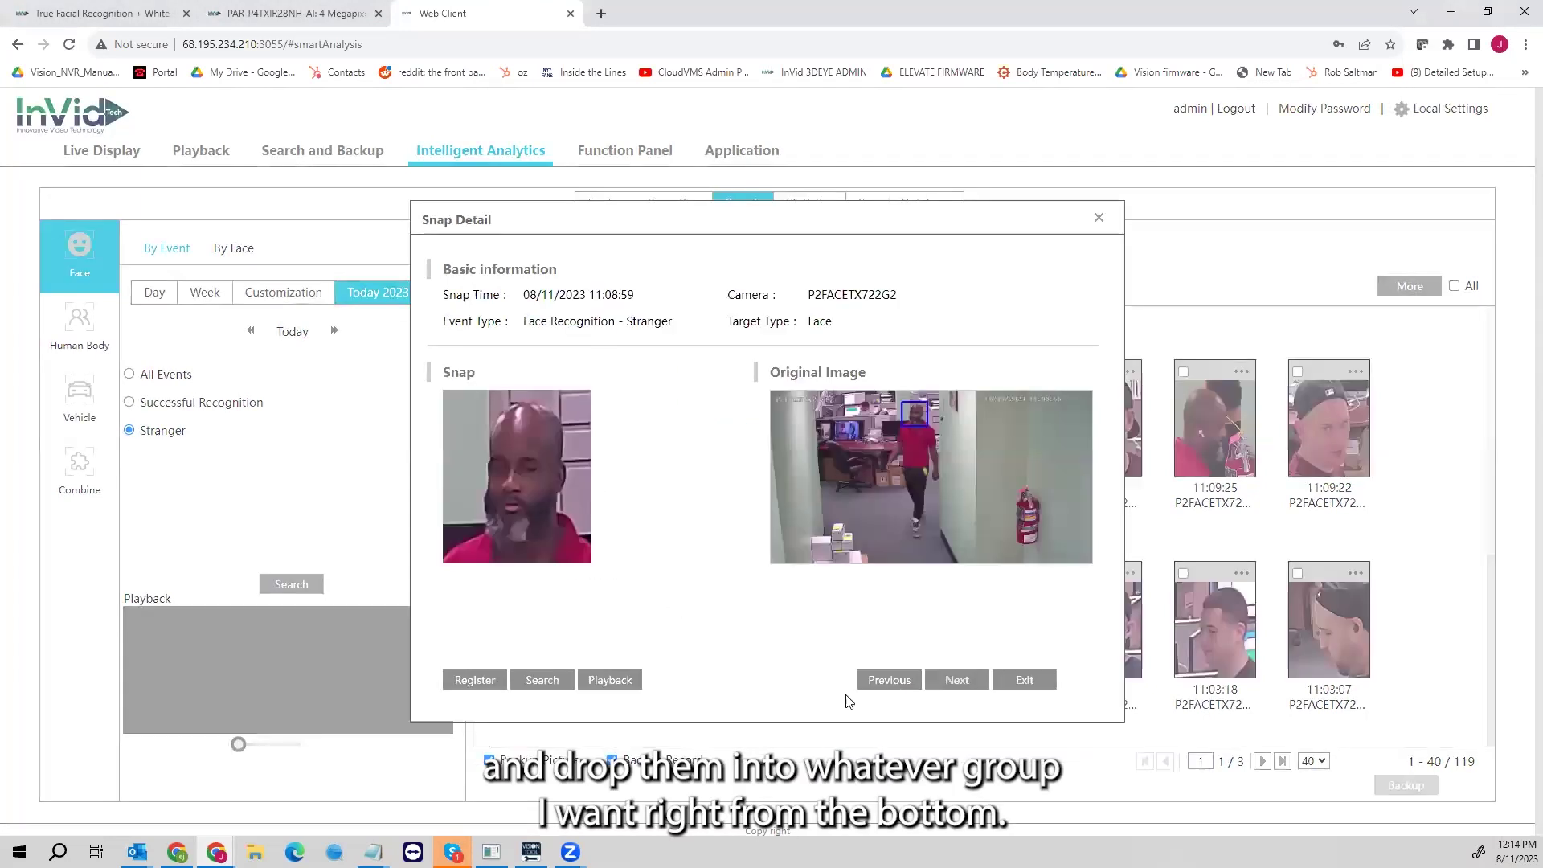
{"action": "left_click", "coordinate": [1024, 680]}
{"action": "scroll", "coordinate": [864, 625], "scroll_direction": "up", "scroll_amount": 7}
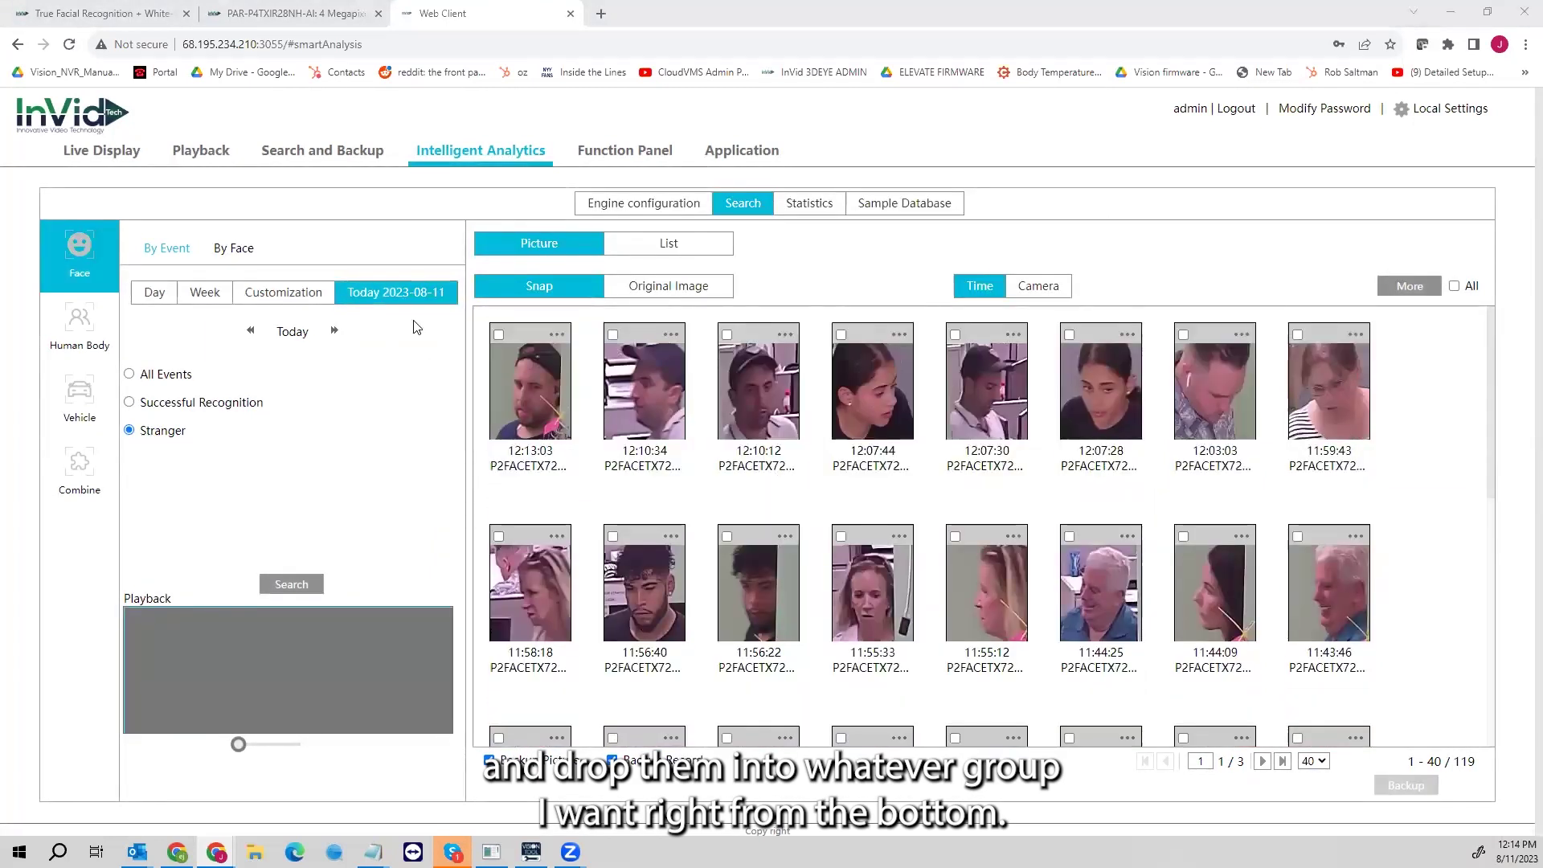
Step: Switch back to By Face search with the enrolled face loaded at 75% similarity
{"action": "left_click", "coordinate": [232, 250]}
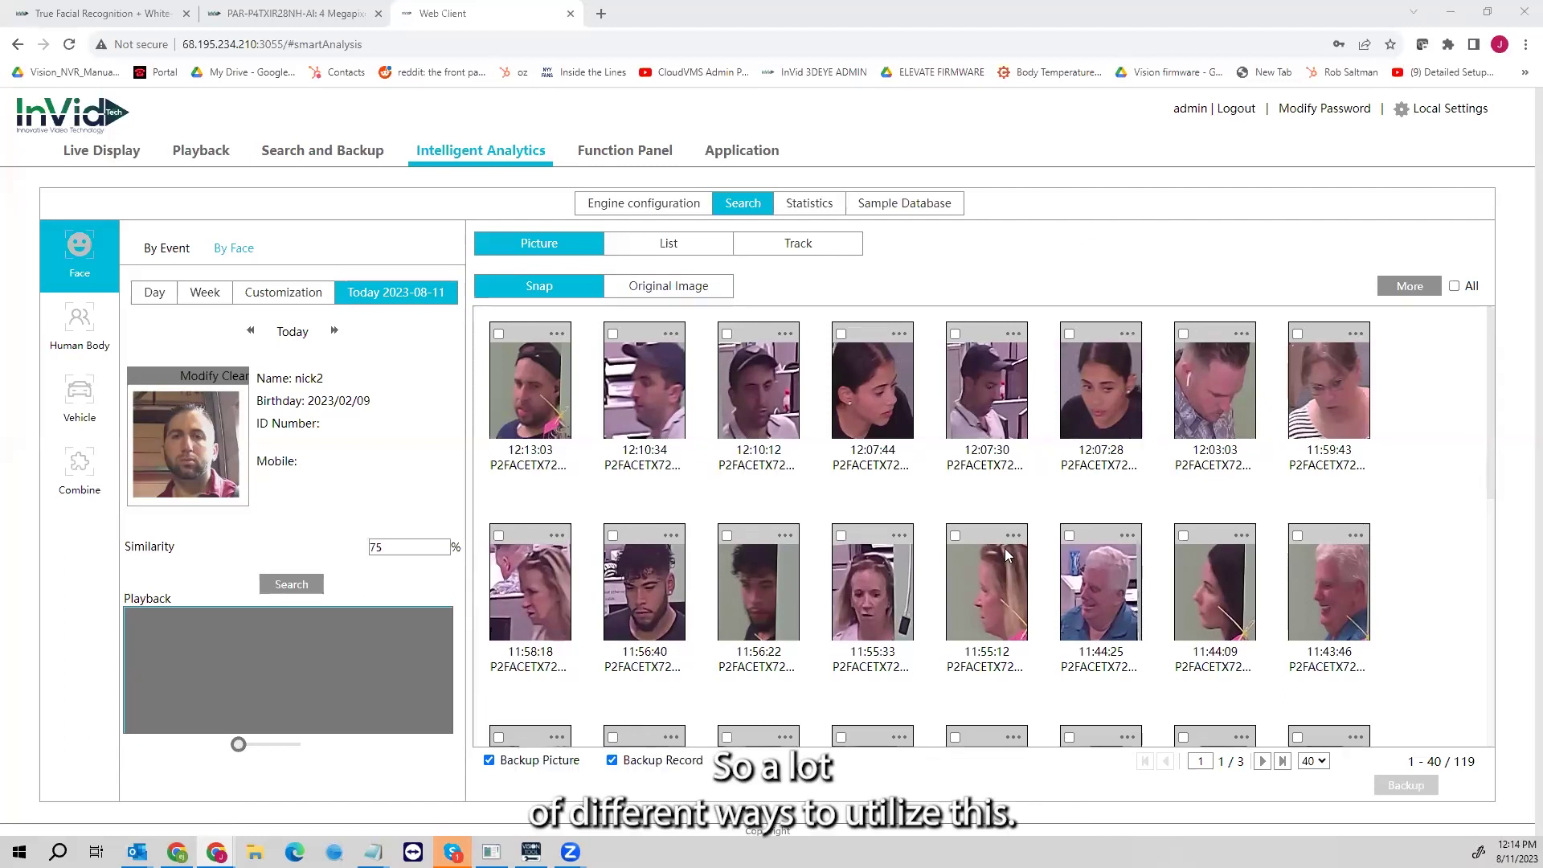
{"action": "scroll", "coordinate": [1001, 554], "scroll_direction": "down", "scroll_amount": 5}
{"action": "scroll", "coordinate": [1000, 555], "scroll_direction": "up", "scroll_amount": 5}
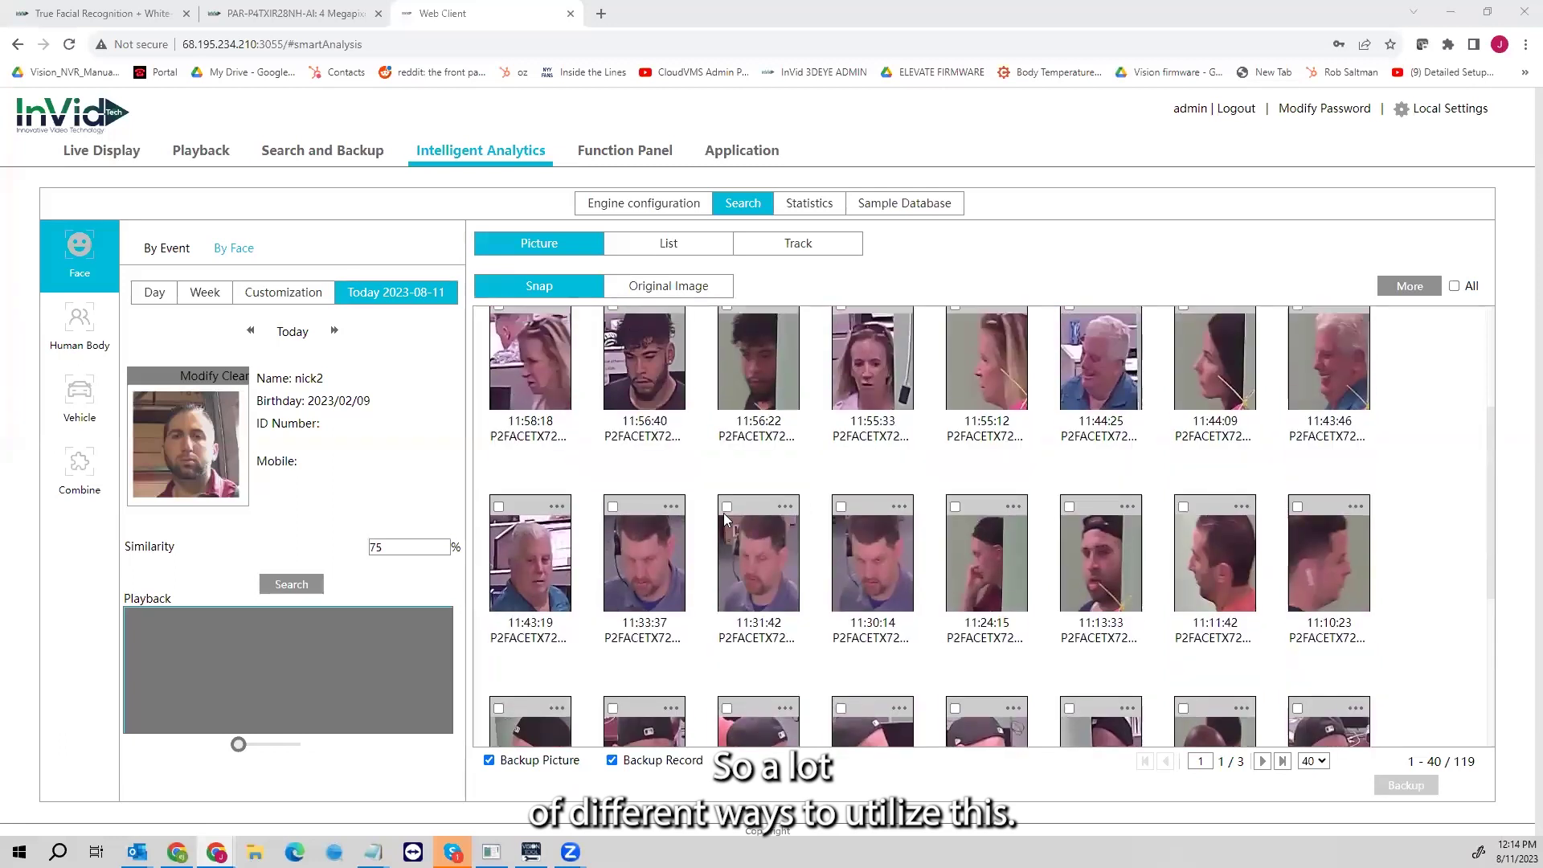